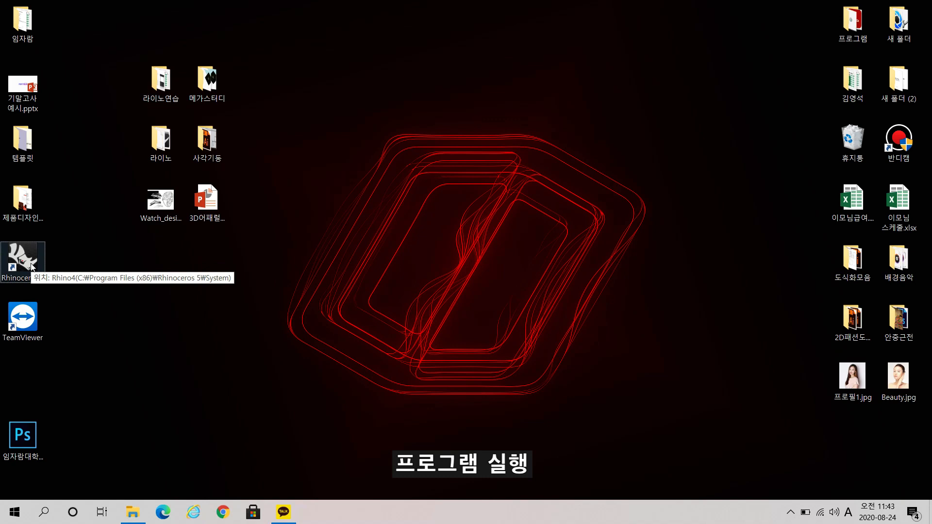
Launch Rhinoceros from the desktop and close its startup window.
{"action": "double_click", "coordinate": [23, 260]}
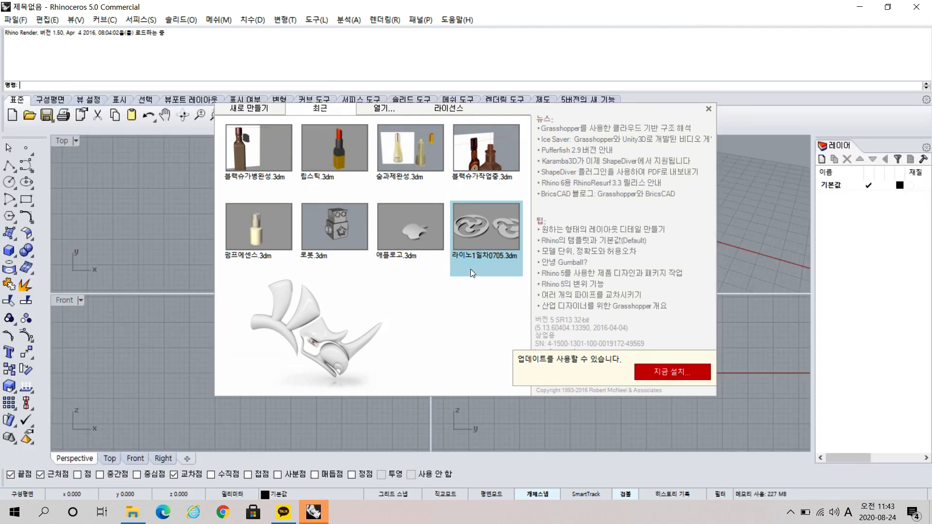
{"action": "left_click", "coordinate": [708, 109]}
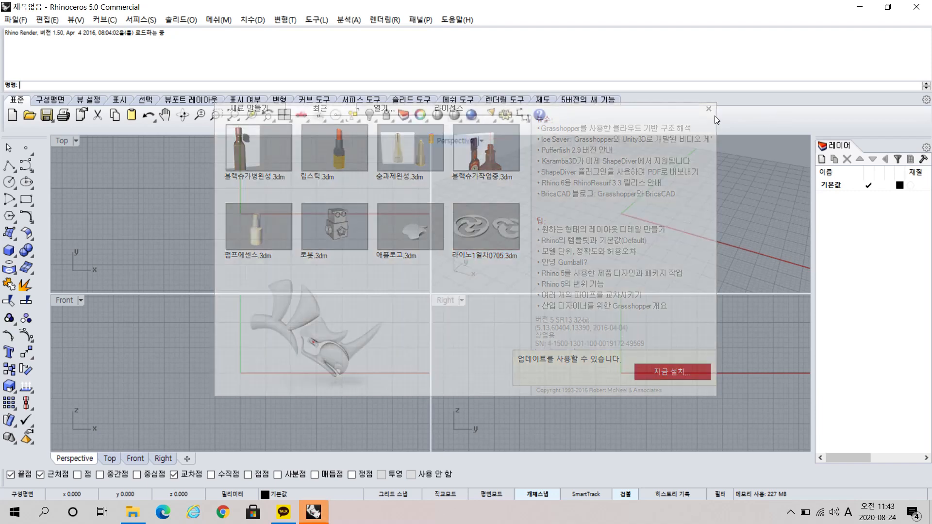
{"action": "left_click", "coordinate": [708, 109]}
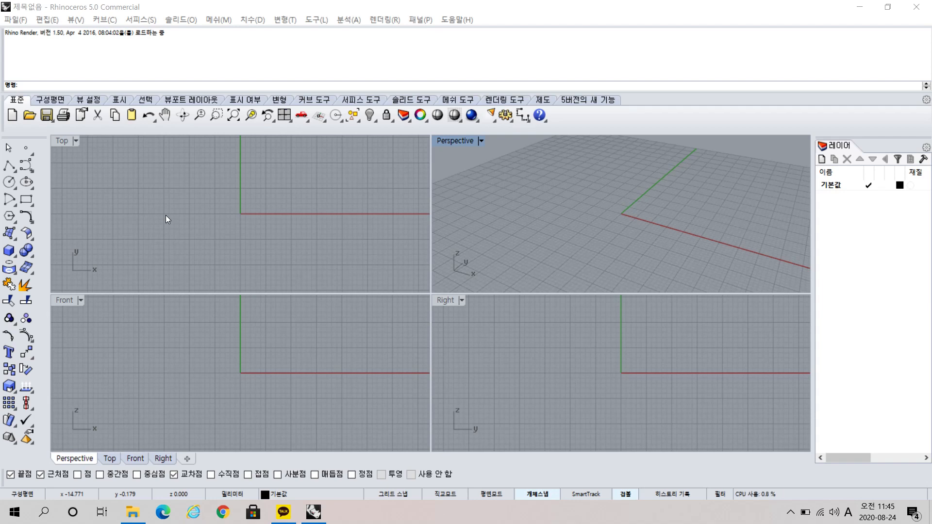
{"action": "left_click", "coordinate": [63, 85]}
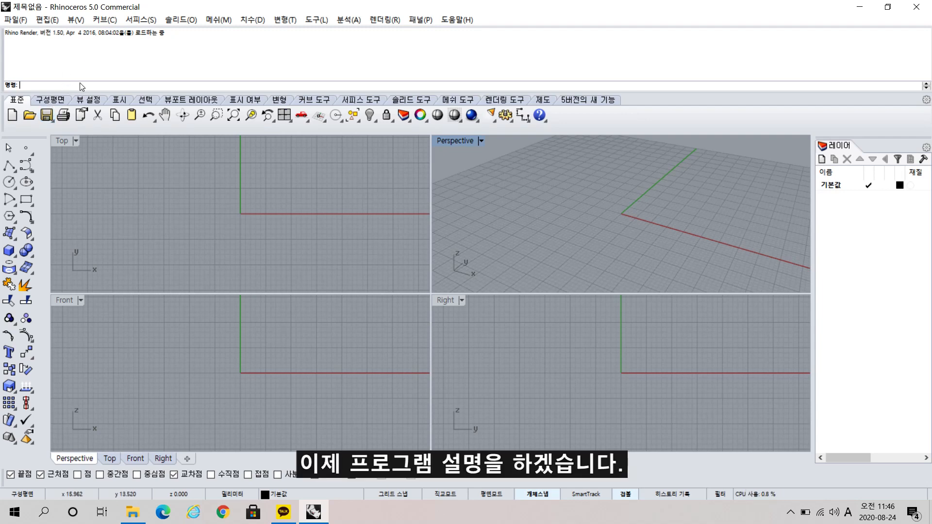
{"action": "key", "text": "ctrl"}
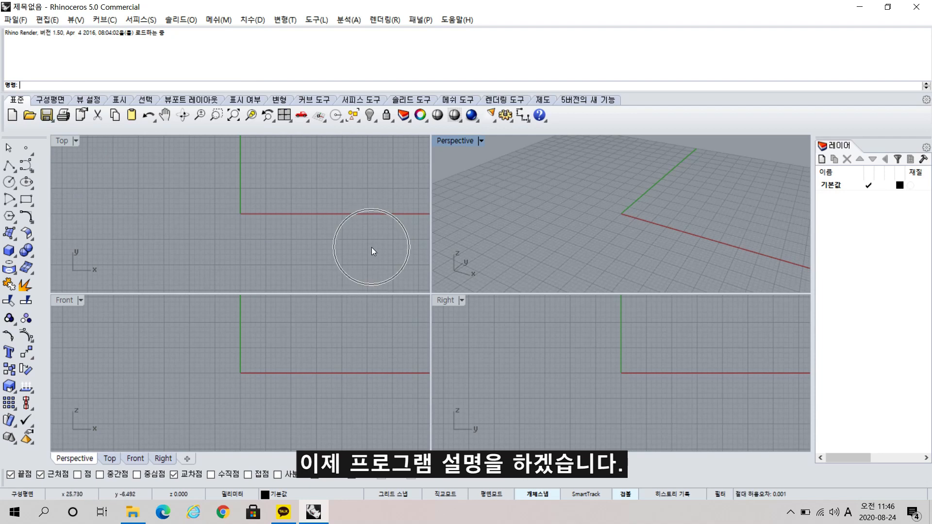
{"action": "key", "text": "ctrl"}
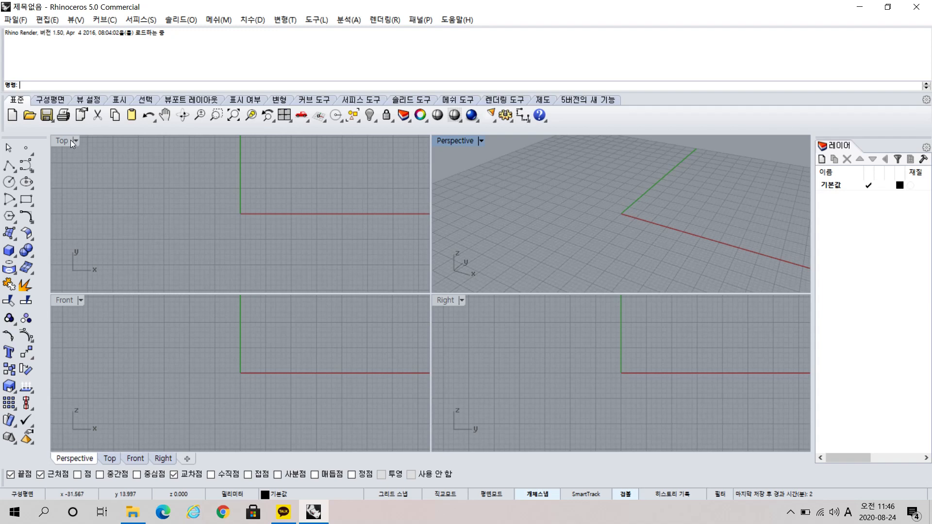
{"action": "key", "text": "ctrl"}
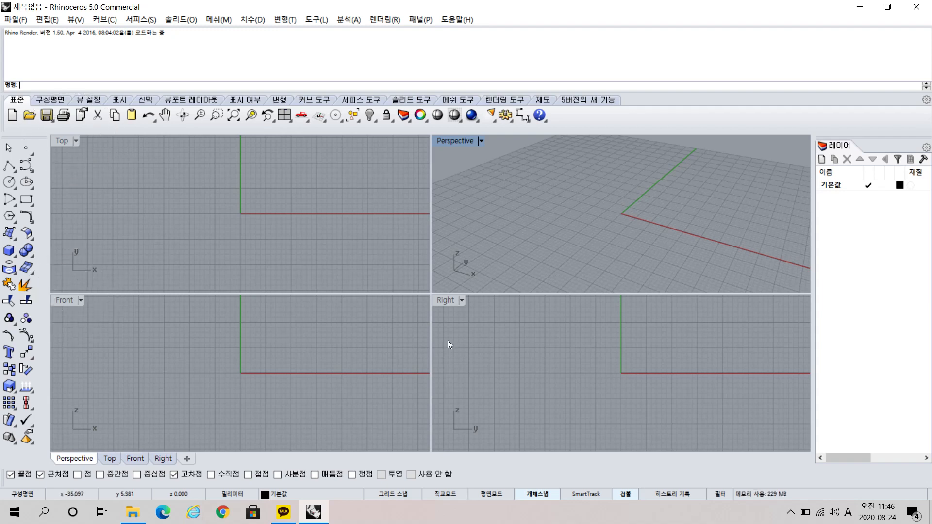
{"action": "key", "text": "ctrl"}
Look at the Top, Front, Right and Perspective views one by one at full size, and return to the four-view layout.
{"action": "double_click", "coordinate": [60, 140]}
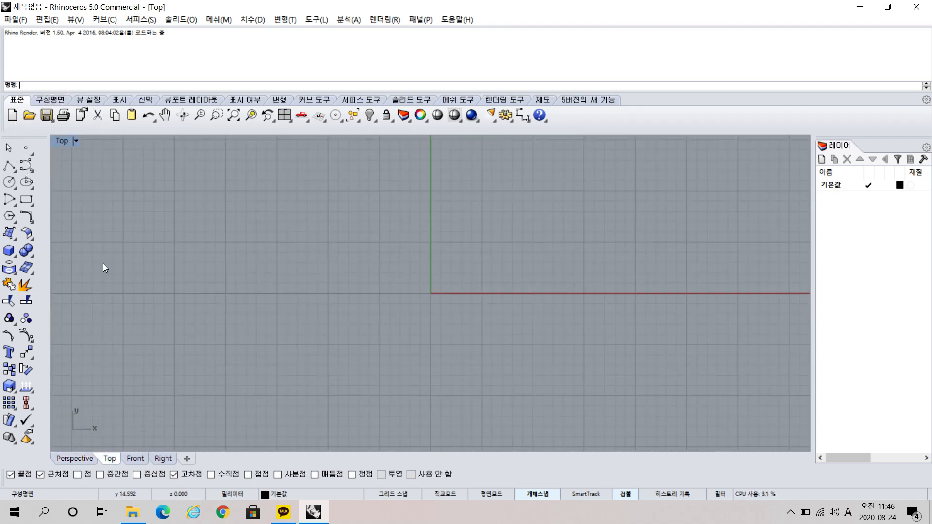
{"action": "left_click", "coordinate": [142, 456]}
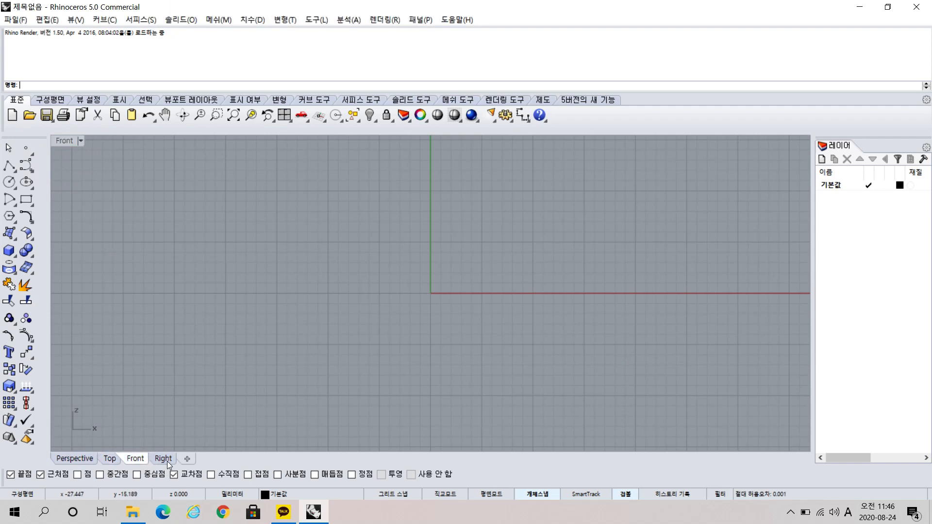
{"action": "left_click", "coordinate": [167, 461]}
{"action": "left_click", "coordinate": [69, 458]}
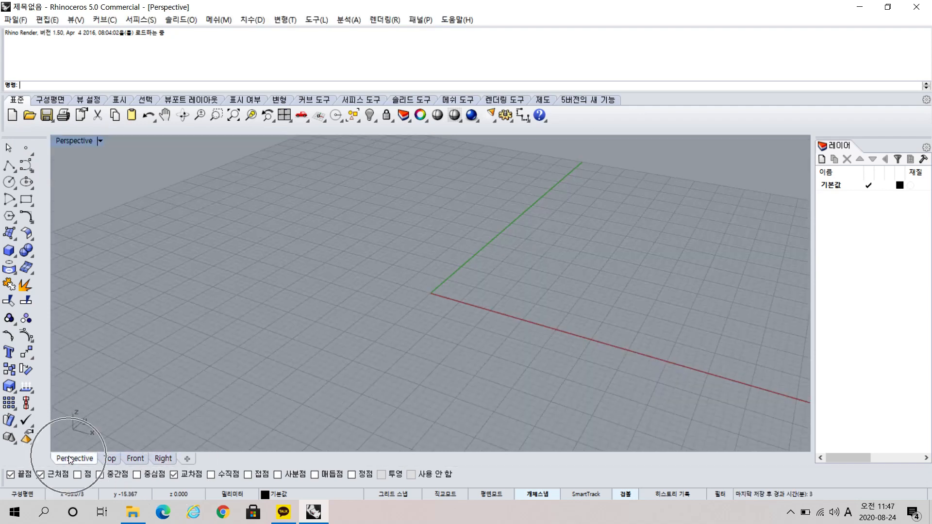
{"action": "left_click", "coordinate": [284, 116]}
{"action": "left_click", "coordinate": [435, 245]}
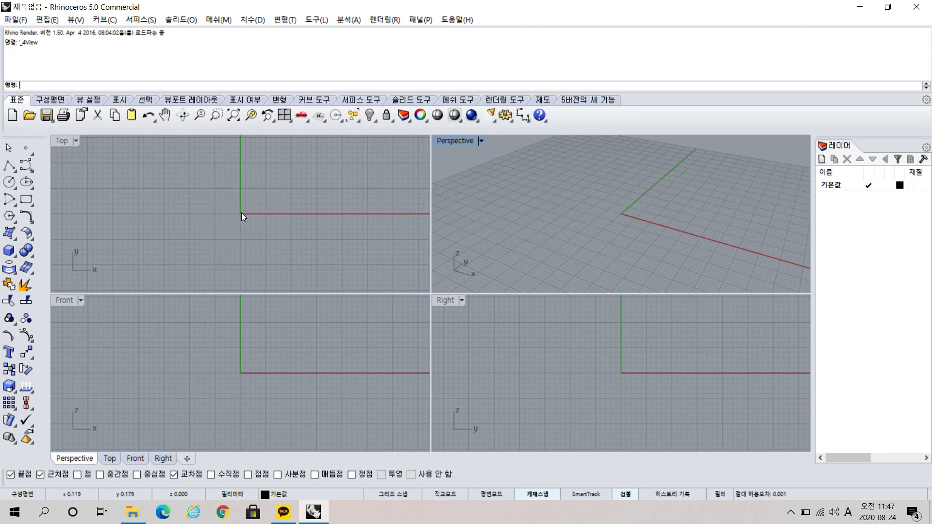
Draw a centre-based rectangle at the origin in the Top view, about 20 mm wide and 9 mm high.
{"action": "left_click", "coordinate": [30, 204]}
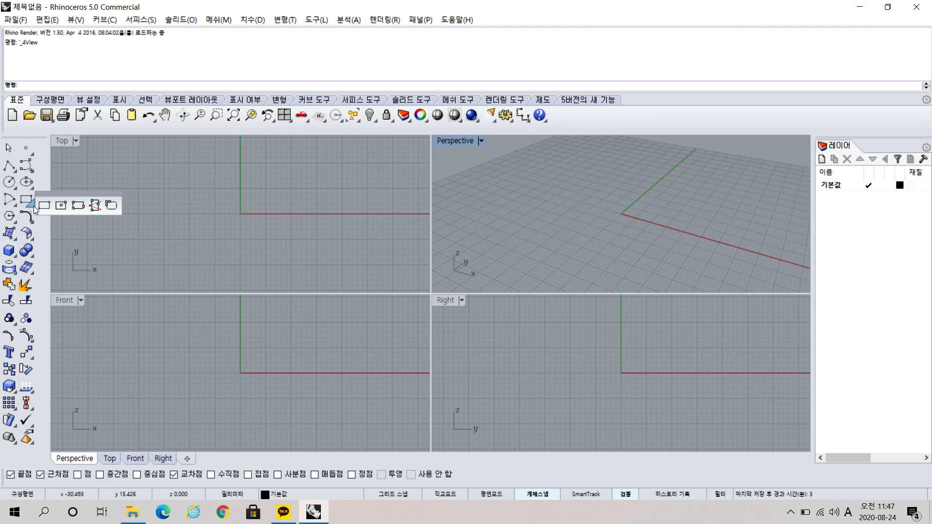
{"action": "left_click", "coordinate": [62, 206]}
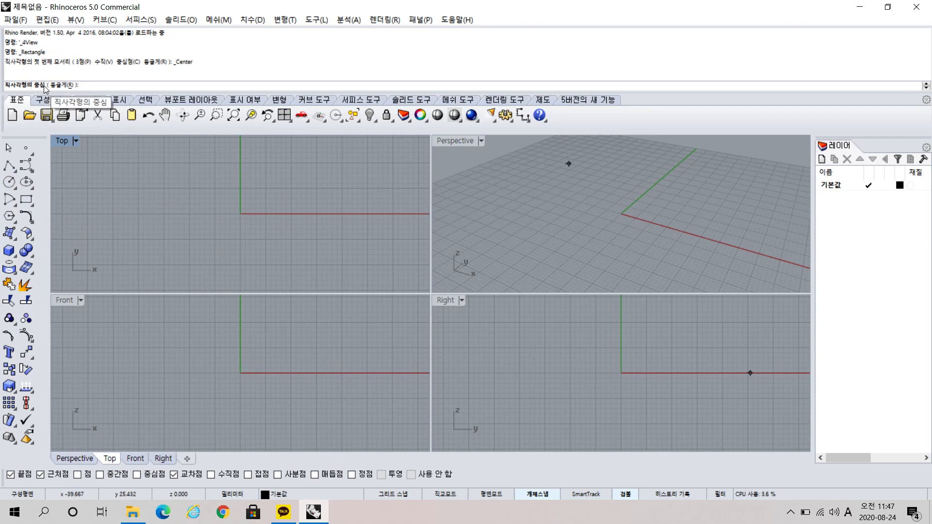
{"action": "left_click", "coordinate": [240, 214]}
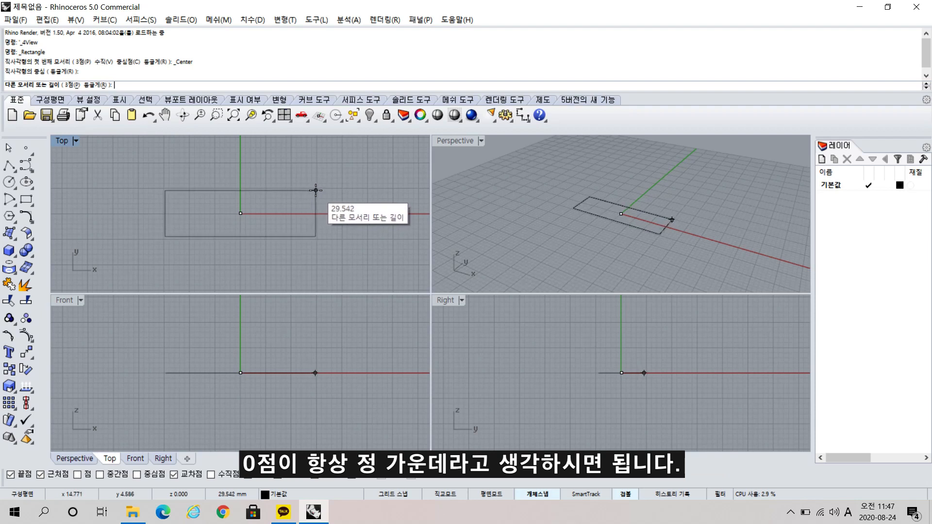
{"action": "left_click", "coordinate": [291, 189]}
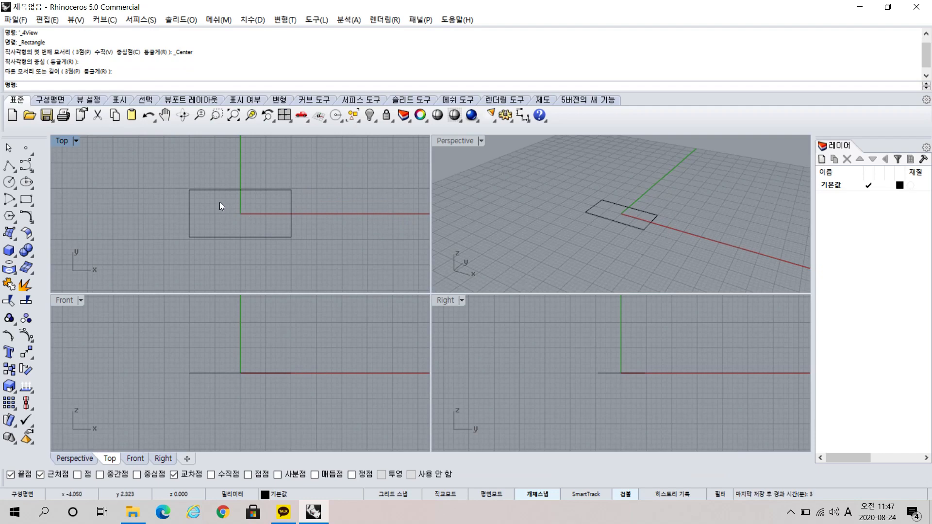
Maximize the Top view and examine the rectangle both up close and at the scale of the whole grid.
{"action": "double_click", "coordinate": [65, 140]}
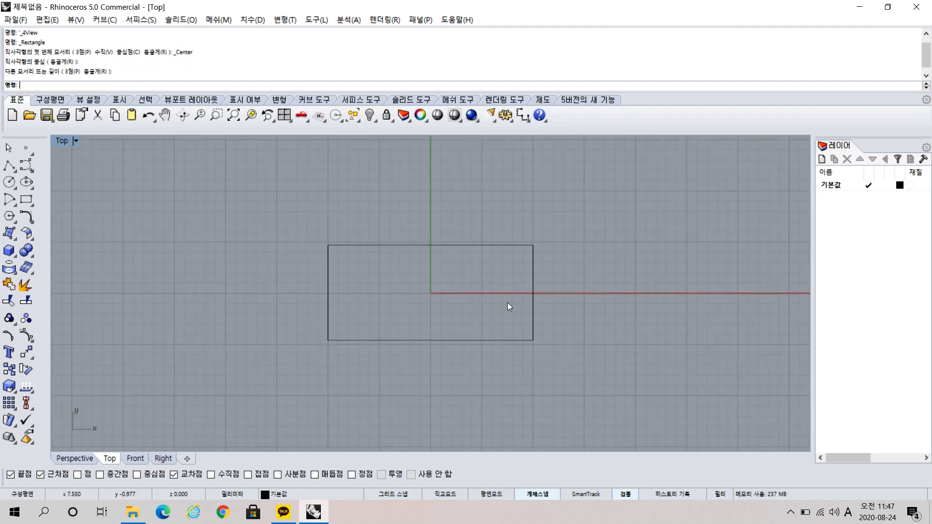
{"action": "scroll", "coordinate": [479, 294], "scroll_direction": "up", "scroll_amount": 3}
{"action": "scroll", "coordinate": [480, 294], "scroll_direction": "down", "scroll_amount": 10}
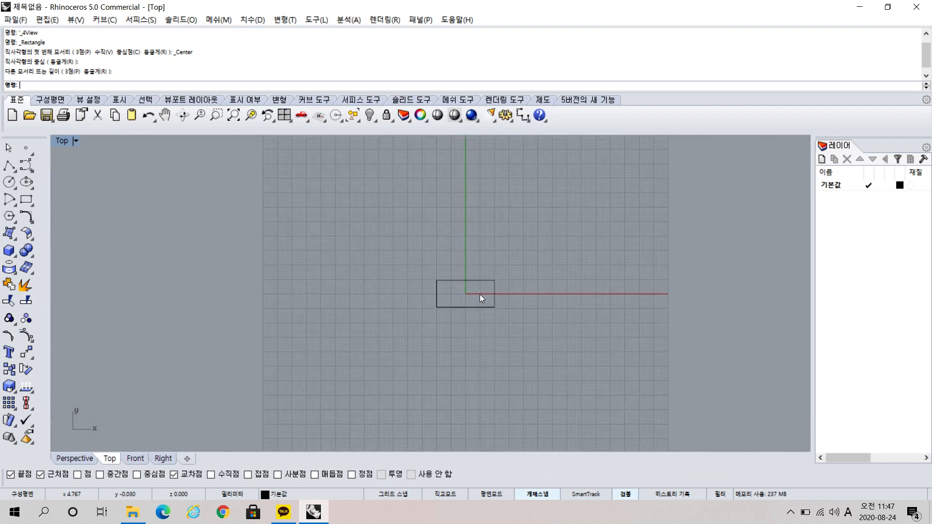
{"action": "scroll", "coordinate": [480, 294], "scroll_direction": "up", "scroll_amount": 1}
{"action": "scroll", "coordinate": [478, 295], "scroll_direction": "up", "scroll_amount": 5}
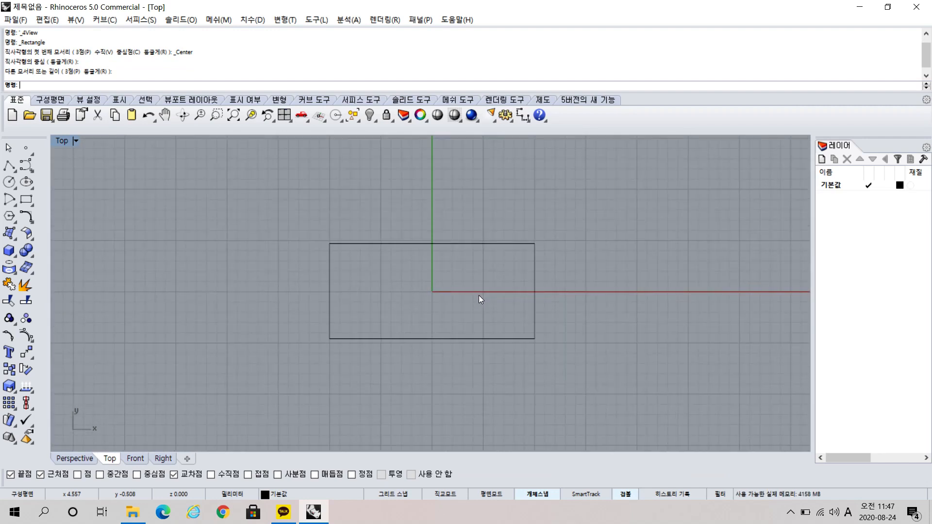
{"action": "scroll", "coordinate": [479, 295], "scroll_direction": "up", "scroll_amount": 3}
{"action": "scroll", "coordinate": [479, 295], "scroll_direction": "up", "scroll_amount": 1}
{"action": "scroll", "coordinate": [479, 295], "scroll_direction": "down", "scroll_amount": 12}
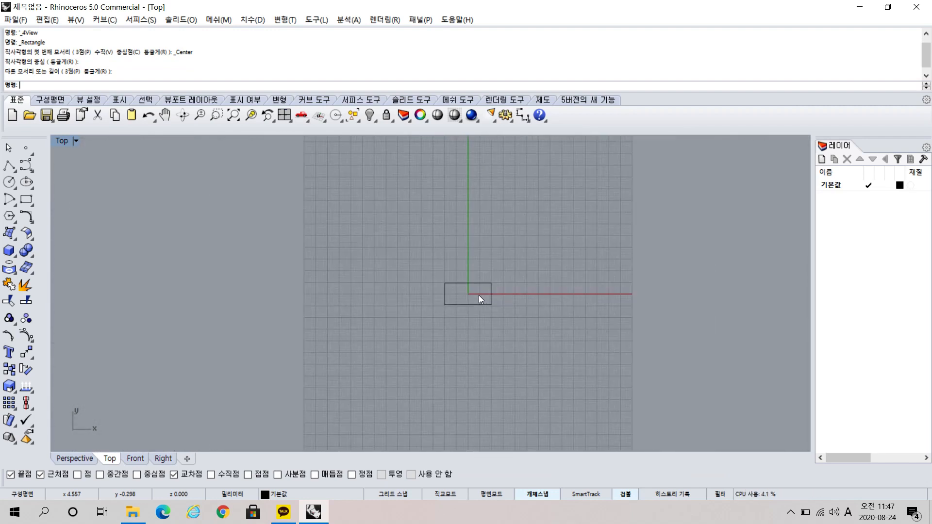
{"action": "scroll", "coordinate": [475, 277], "scroll_direction": "up", "scroll_amount": 4}
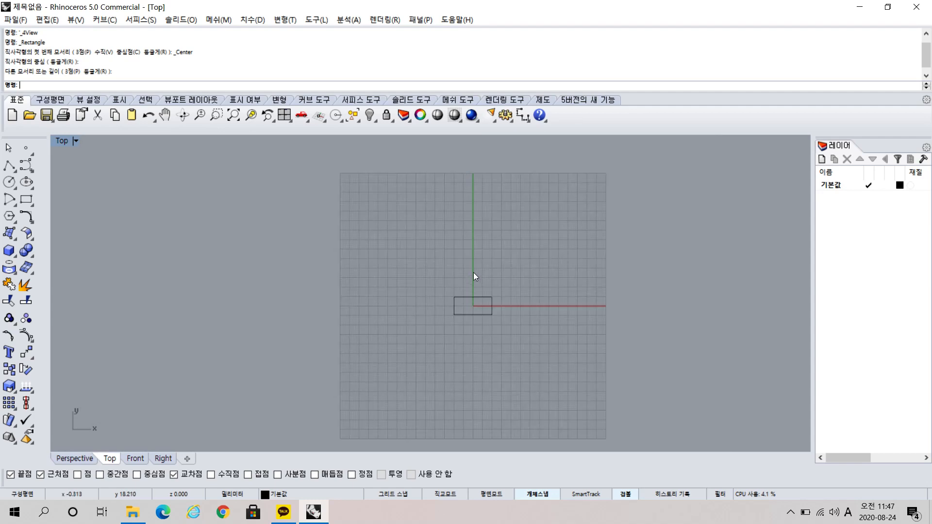
{"action": "scroll", "coordinate": [495, 379], "scroll_direction": "up", "scroll_amount": 4}
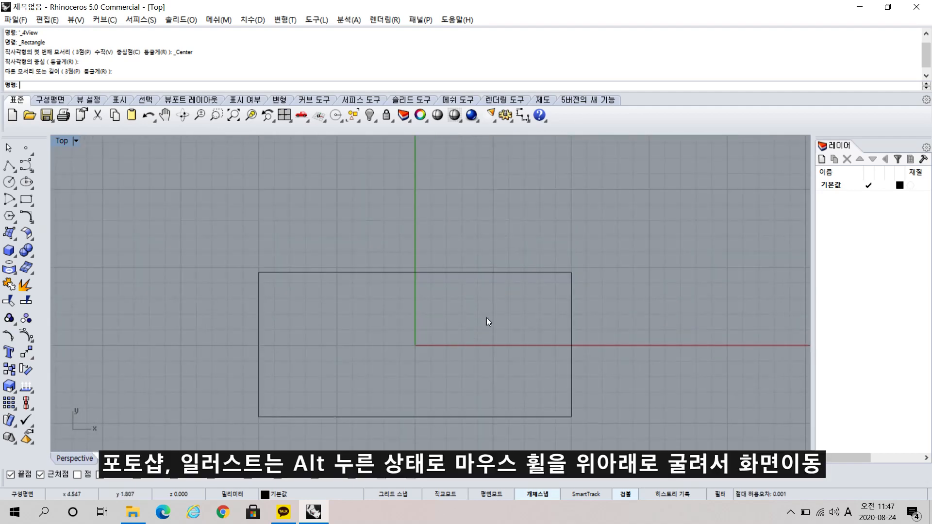
{"action": "scroll", "coordinate": [486, 317], "scroll_direction": "up", "scroll_amount": 4}
{"action": "scroll", "coordinate": [485, 315], "scroll_direction": "down", "scroll_amount": 11}
{"action": "scroll", "coordinate": [479, 336], "scroll_direction": "down", "scroll_amount": 5}
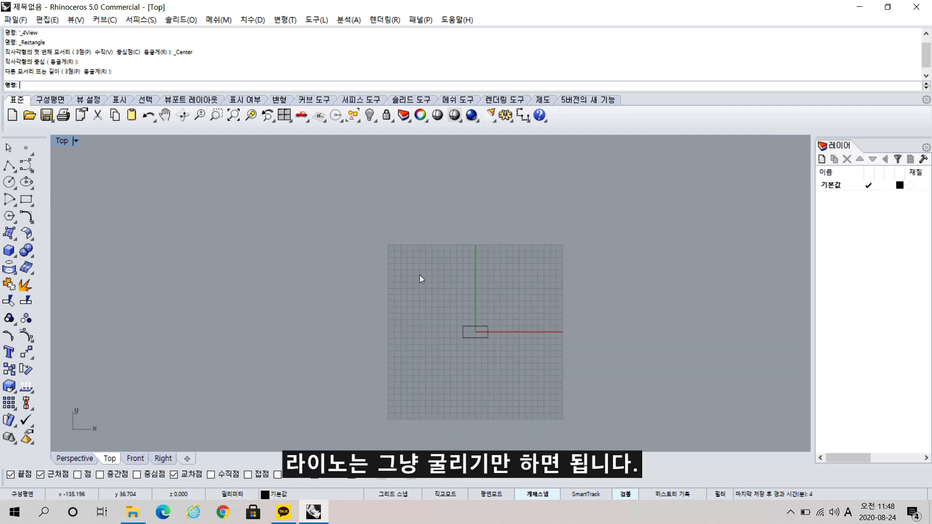
{"action": "key", "text": "ctrl"}
{"action": "key", "text": "ctrl"}
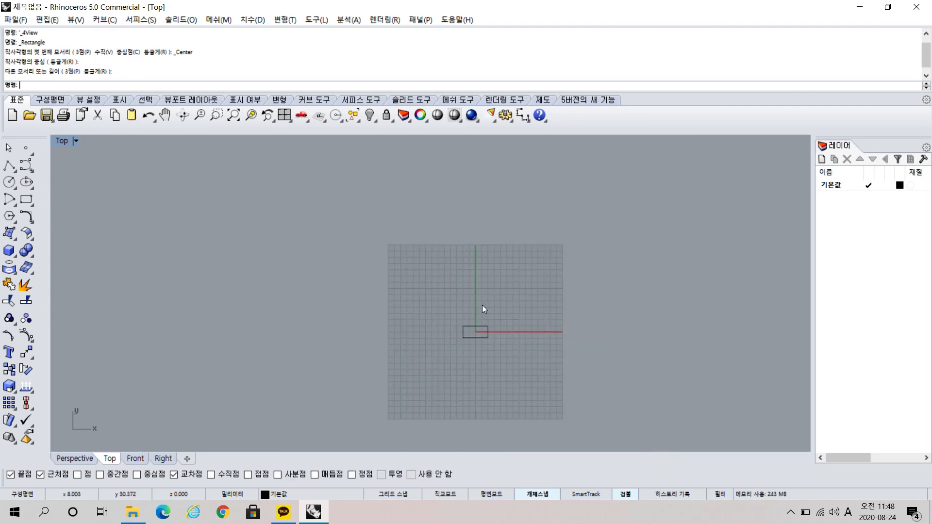
{"action": "scroll", "coordinate": [482, 306], "scroll_direction": "up", "scroll_amount": 5}
{"action": "right_click_drag", "start_coordinate": [474, 324], "coordinate": [457, 246]}
{"action": "right_click_drag", "start_coordinate": [439, 309], "coordinate": [458, 311]}
{"action": "right_click", "coordinate": [454, 322]}
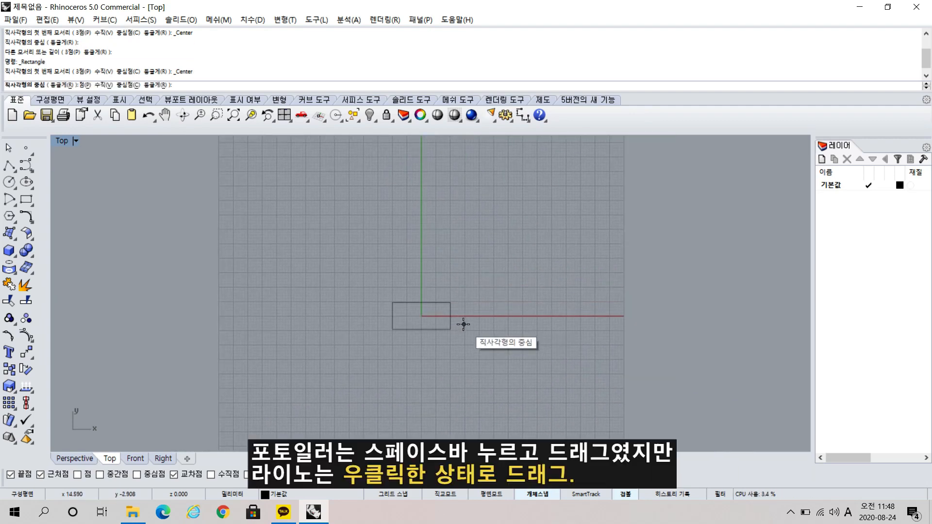
{"action": "right_click", "coordinate": [463, 324]}
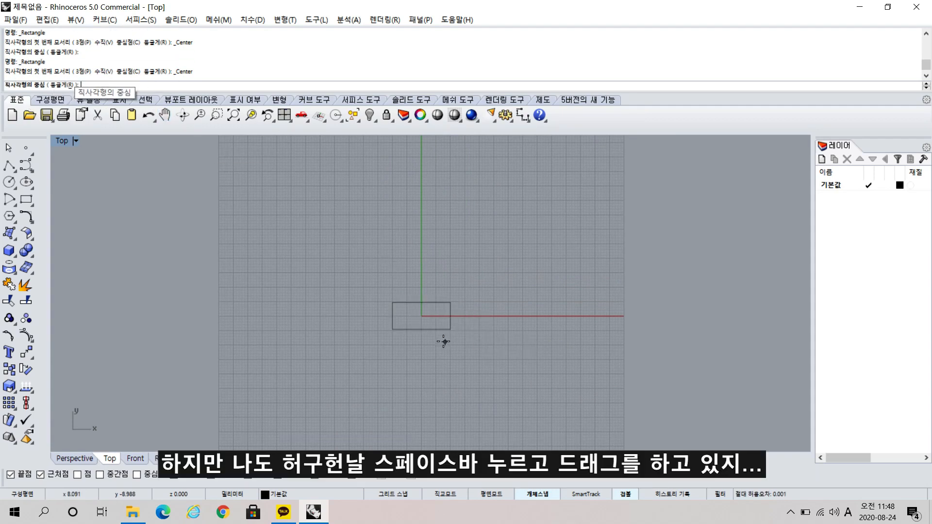
{"action": "right_click_drag", "start_coordinate": [423, 343], "coordinate": [401, 312]}
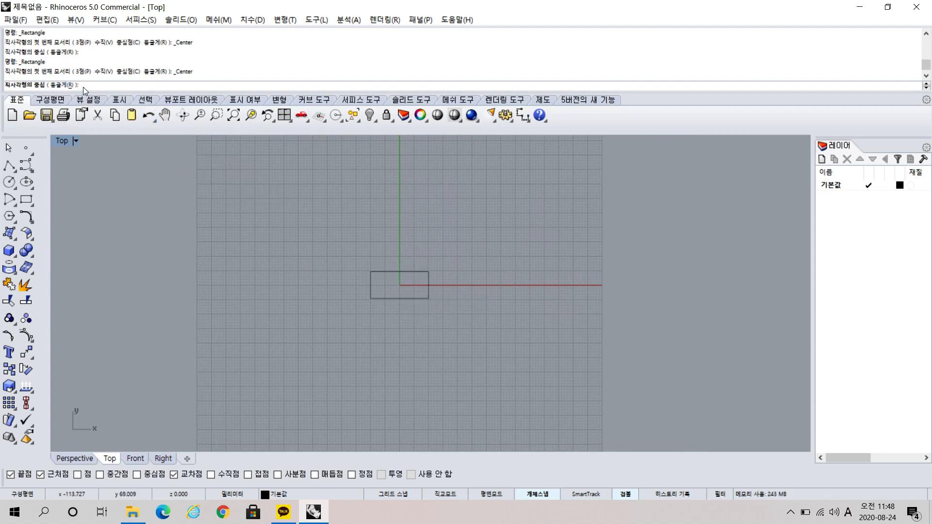
{"action": "key", "text": "Escape"}
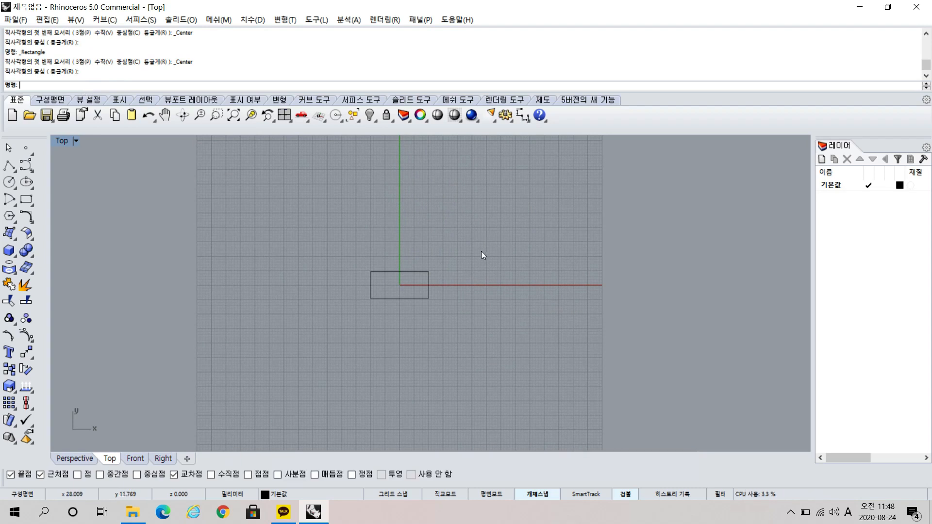
Examine the rectangle against the construction grid lines and the grid's outer extent in the Top view.
{"action": "scroll", "coordinate": [403, 285], "scroll_direction": "up", "scroll_amount": 6}
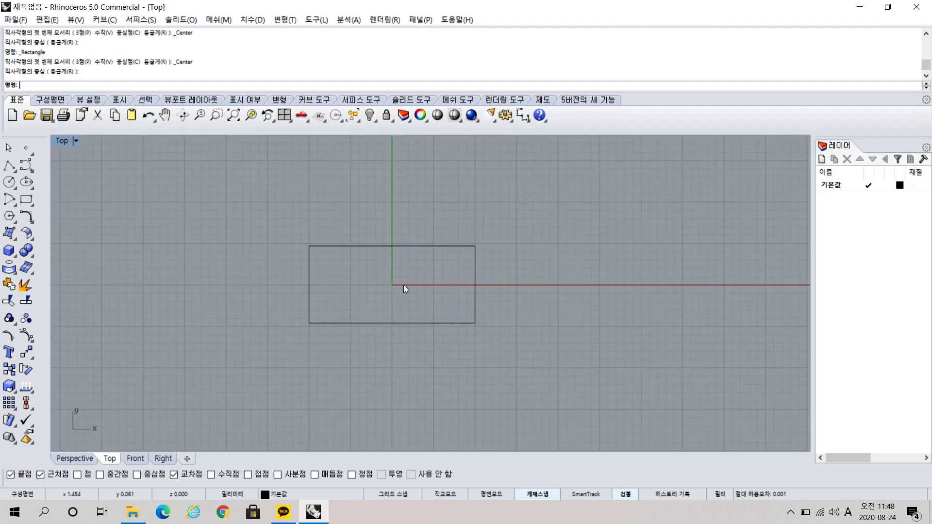
{"action": "scroll", "coordinate": [403, 286], "scroll_direction": "up", "scroll_amount": 4}
{"action": "scroll", "coordinate": [403, 286], "scroll_direction": "down", "scroll_amount": 6}
{"action": "scroll", "coordinate": [403, 285], "scroll_direction": "up", "scroll_amount": 5}
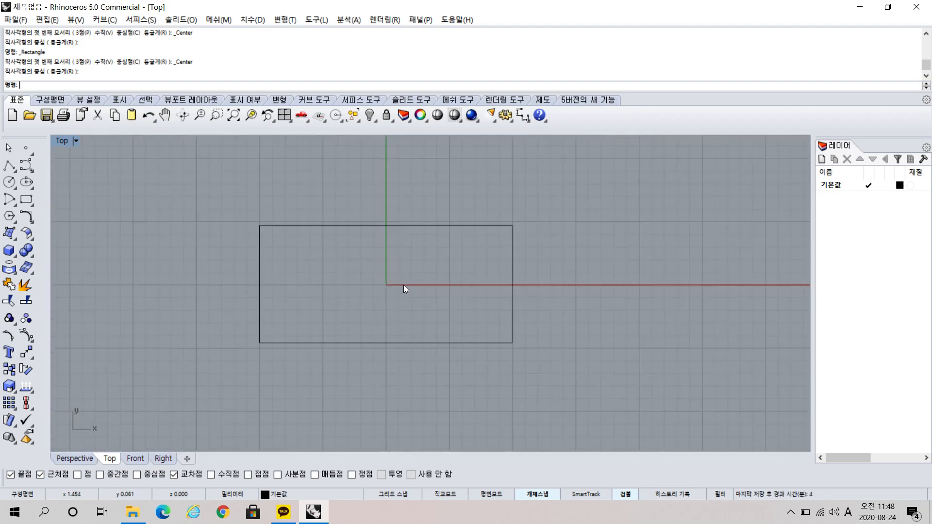
{"action": "scroll", "coordinate": [404, 286], "scroll_direction": "up", "scroll_amount": 2}
{"action": "scroll", "coordinate": [403, 284], "scroll_direction": "down", "scroll_amount": 5}
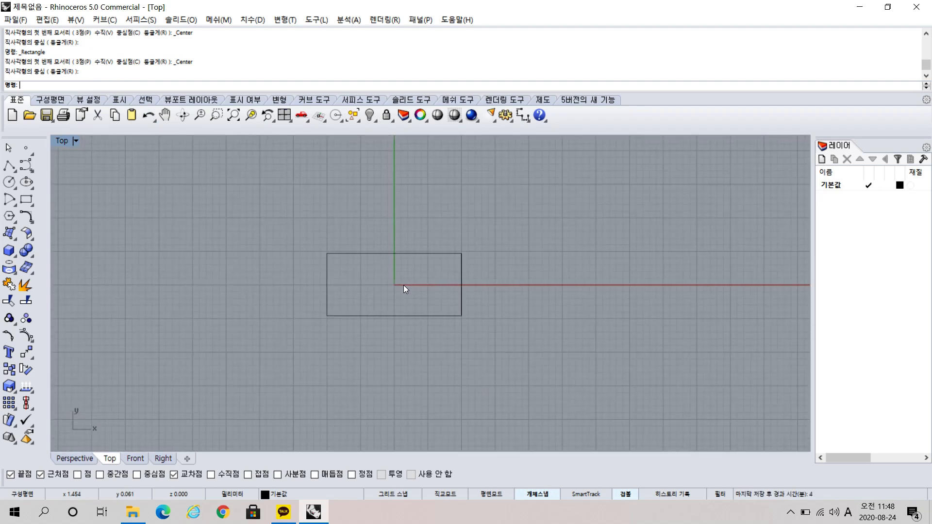
{"action": "scroll", "coordinate": [404, 285], "scroll_direction": "up", "scroll_amount": 4}
{"action": "scroll", "coordinate": [404, 284], "scroll_direction": "down", "scroll_amount": 2}
{"action": "scroll", "coordinate": [404, 284], "scroll_direction": "down", "scroll_amount": 1}
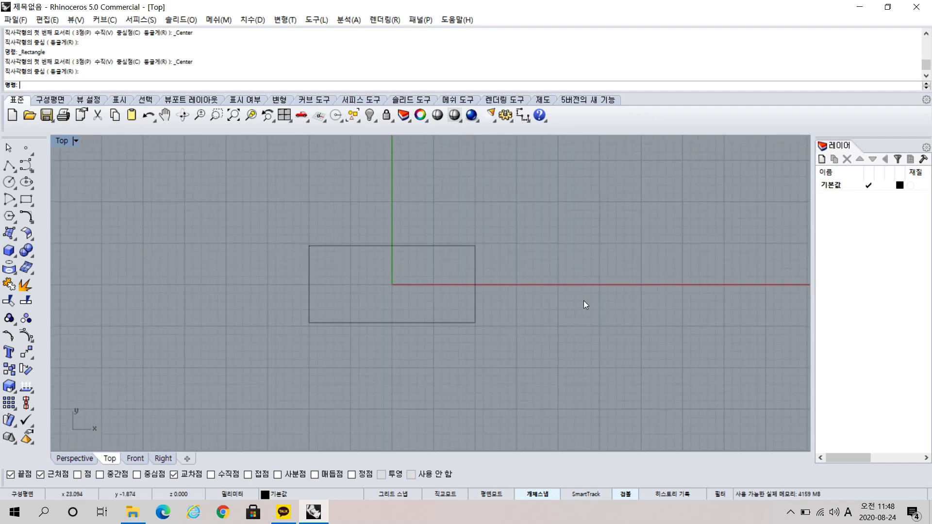
{"action": "right_click_drag", "start_coordinate": [461, 271], "coordinate": [505, 275]}
{"action": "scroll", "coordinate": [506, 270], "scroll_direction": "down", "scroll_amount": 6}
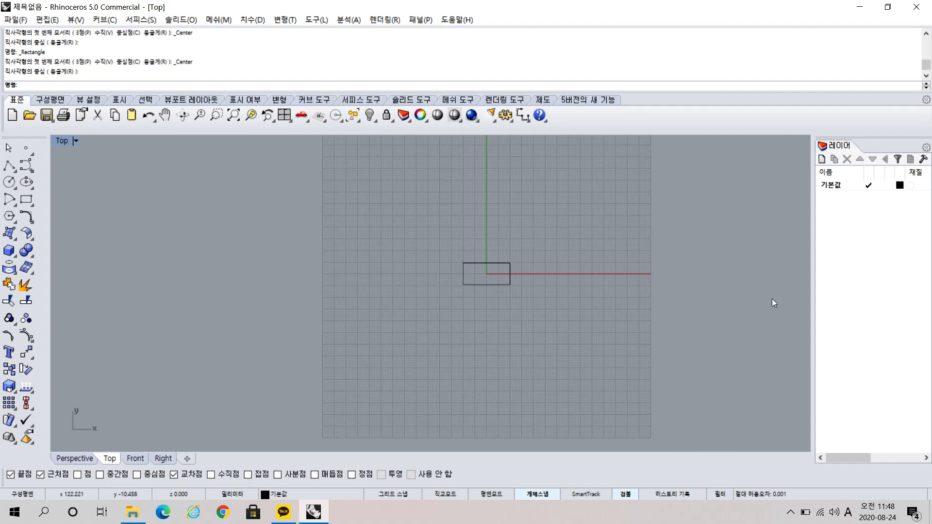
{"action": "left_click", "coordinate": [737, 299]}
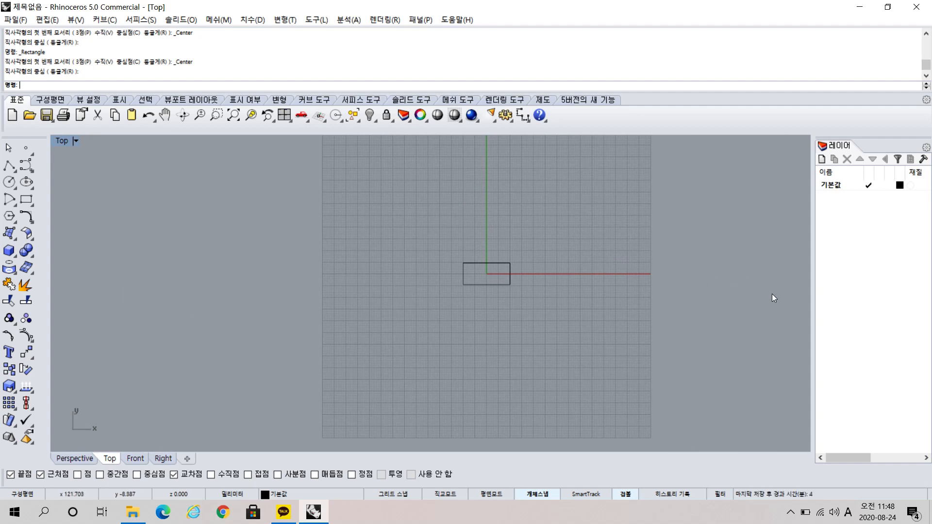
{"action": "right_click_drag", "start_coordinate": [505, 265], "coordinate": [466, 303]}
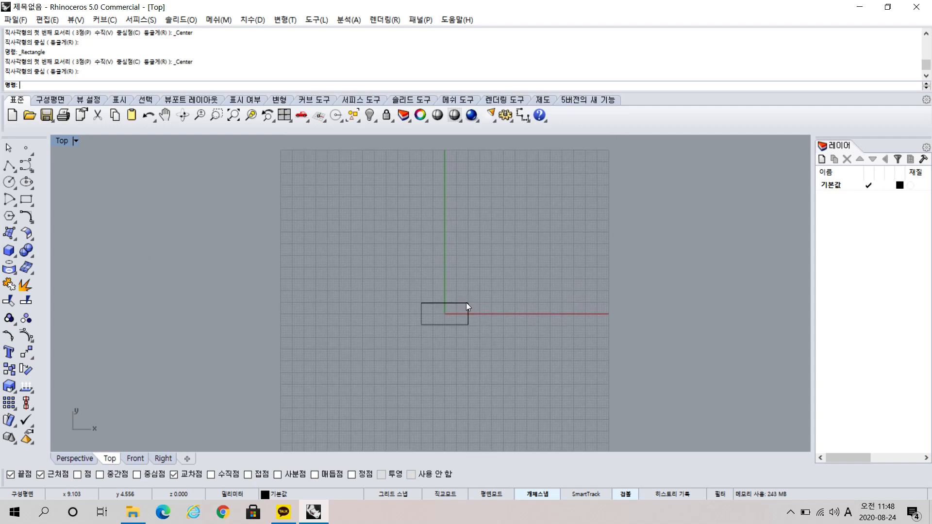
Try grid line counts of 100 and 150 in the document's grid properties, and restore the count to 70.
{"action": "left_click", "coordinate": [506, 115]}
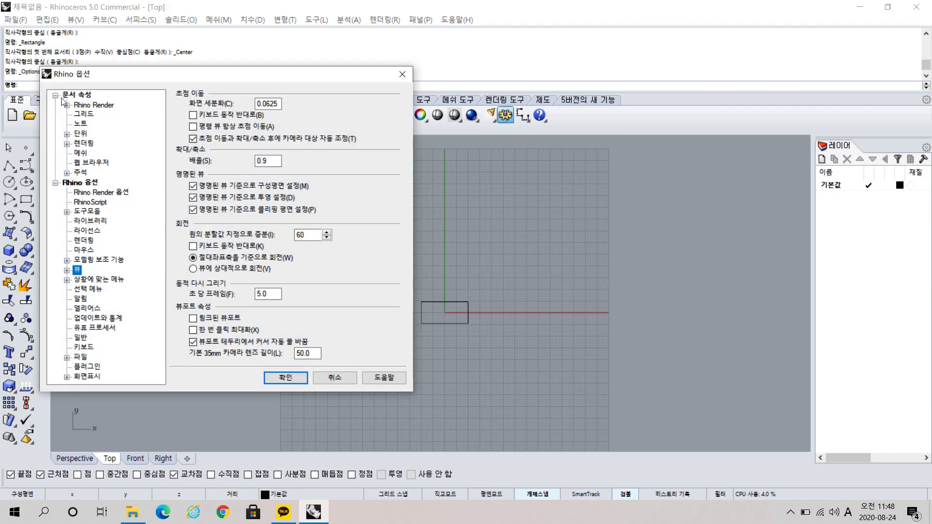
{"action": "left_click", "coordinate": [84, 114]}
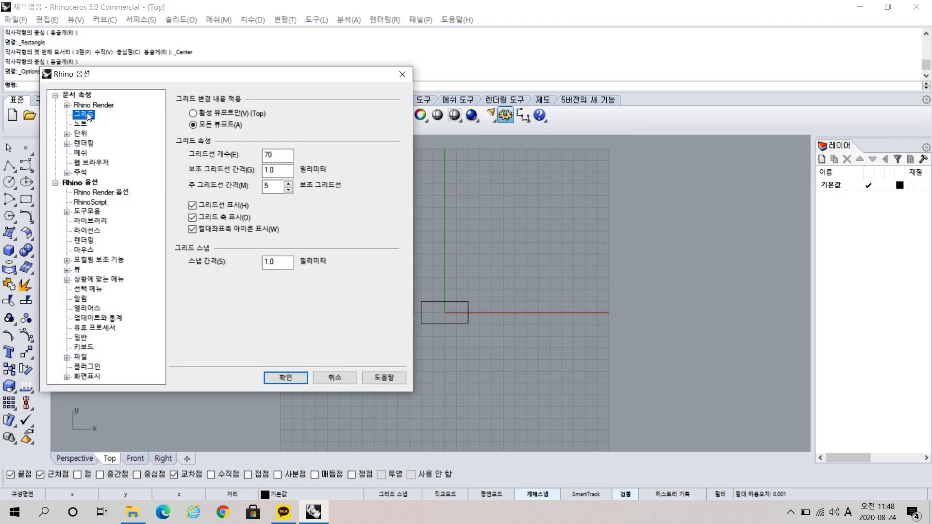
{"action": "double_click", "coordinate": [276, 155]}
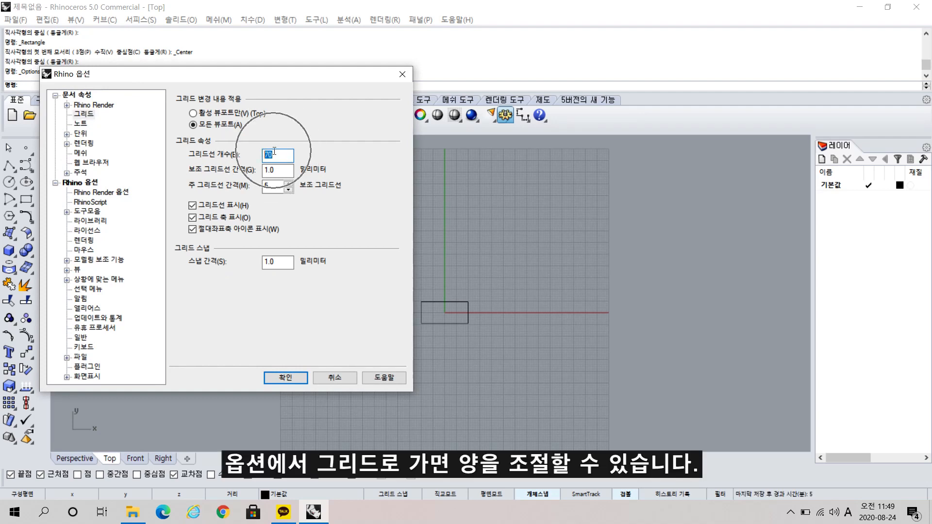
{"action": "type", "text": "100"}
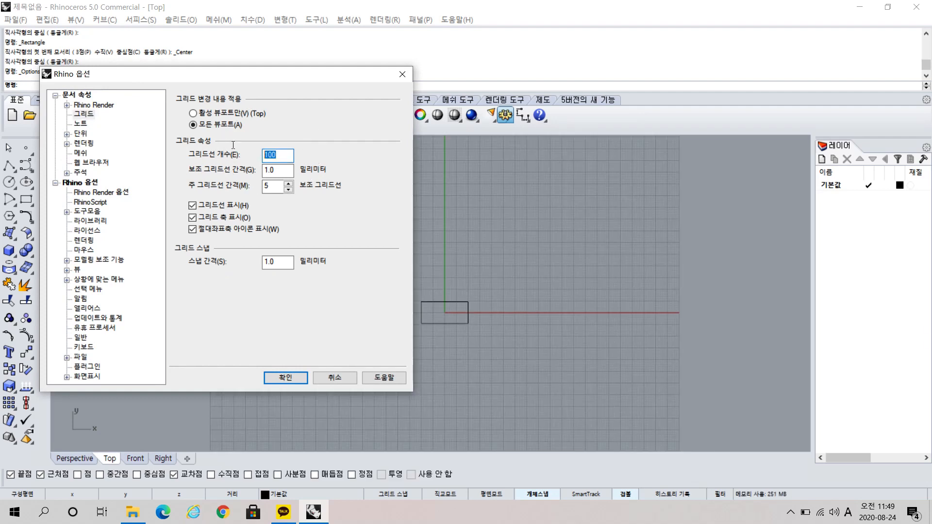
{"action": "type", "text": "150"}
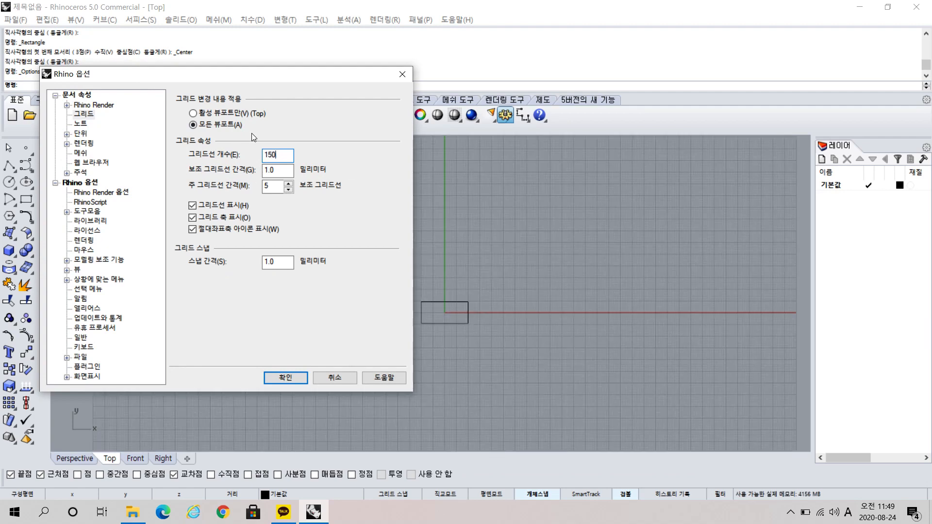
{"action": "double_click", "coordinate": [279, 154]}
{"action": "type", "text": "70"}
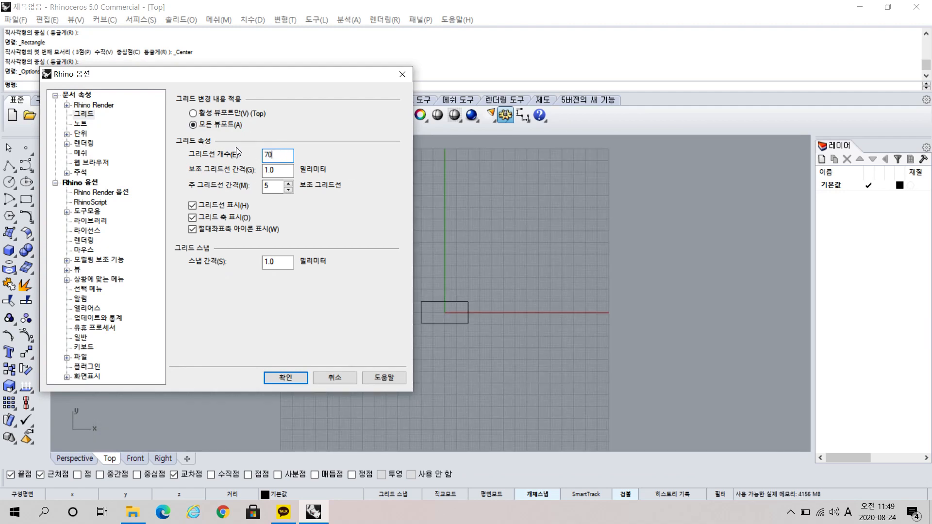
{"action": "left_click", "coordinate": [307, 378]}
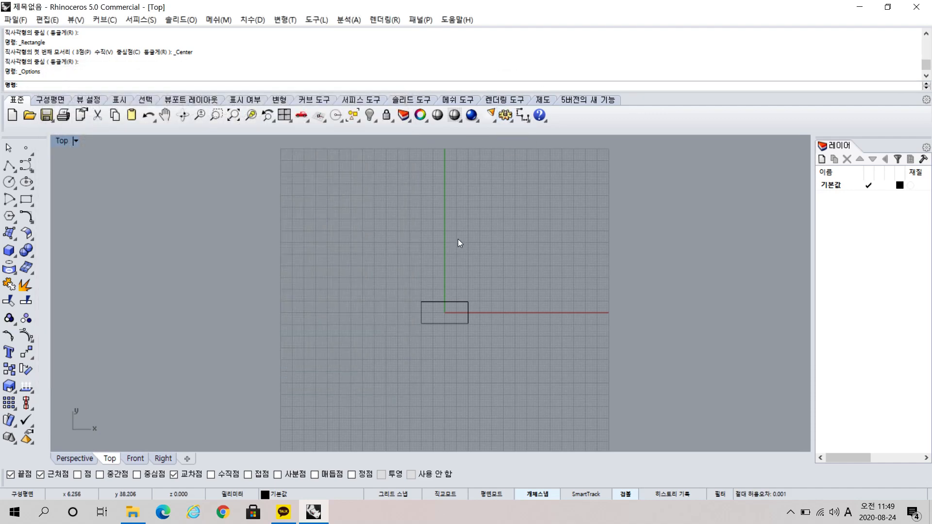
Return to the four-view layout and examine the rectangle at different scales in the Front and Right views.
{"action": "left_click", "coordinate": [284, 117]}
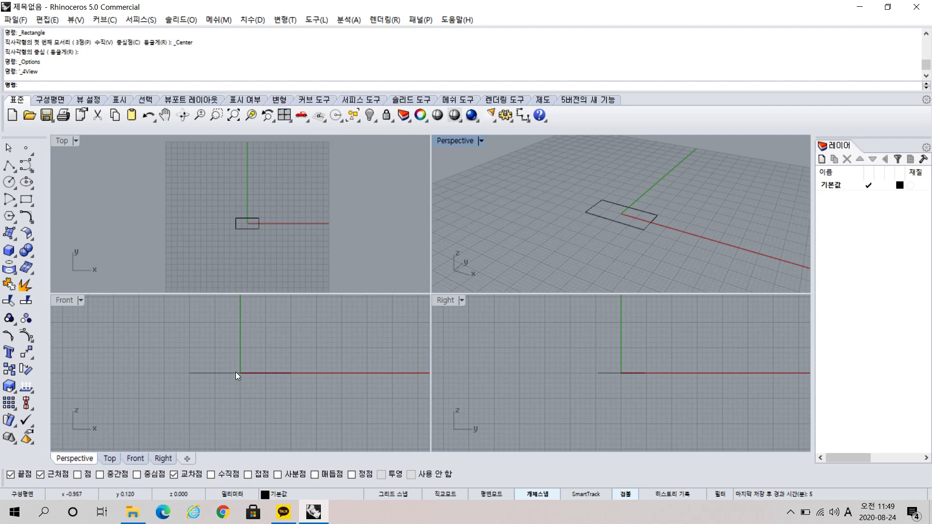
{"action": "scroll", "coordinate": [229, 375], "scroll_direction": "up", "scroll_amount": 2}
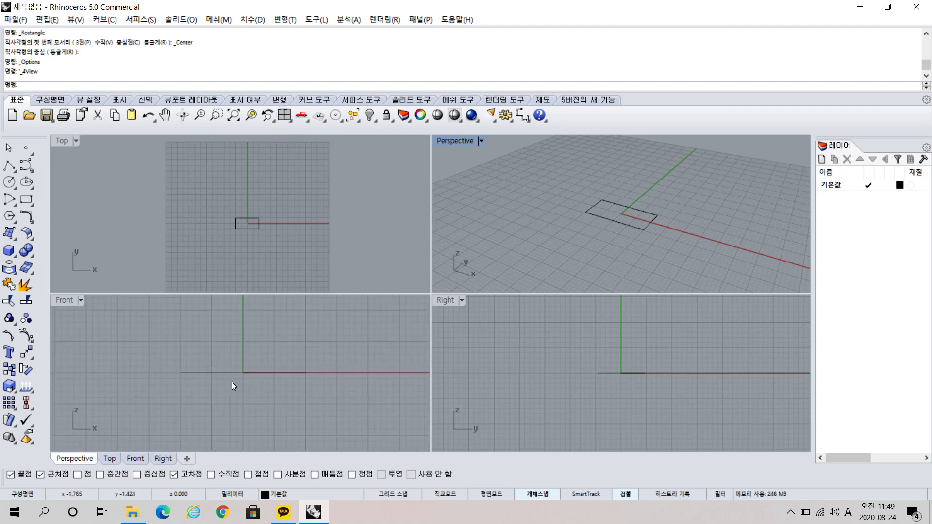
{"action": "scroll", "coordinate": [232, 382], "scroll_direction": "up", "scroll_amount": 1}
{"action": "scroll", "coordinate": [232, 382], "scroll_direction": "up", "scroll_amount": 1}
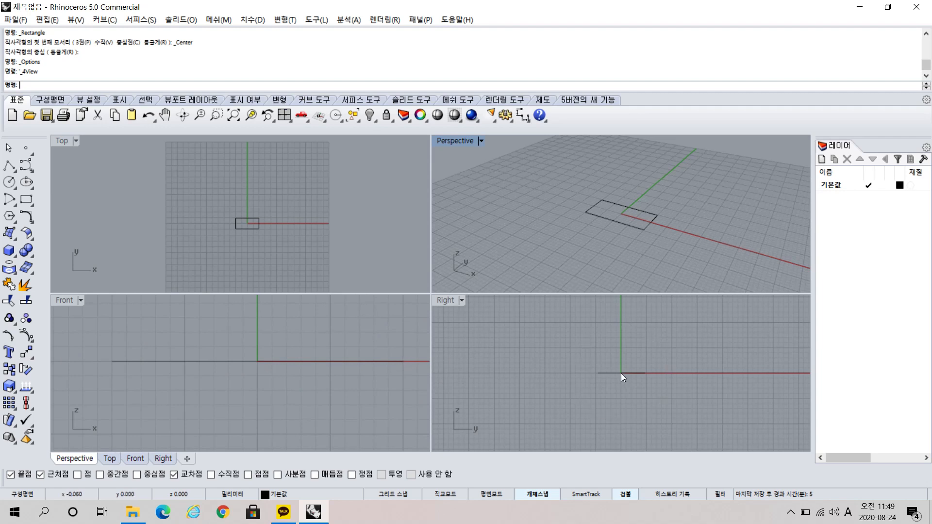
{"action": "scroll", "coordinate": [621, 374], "scroll_direction": "up", "scroll_amount": 2}
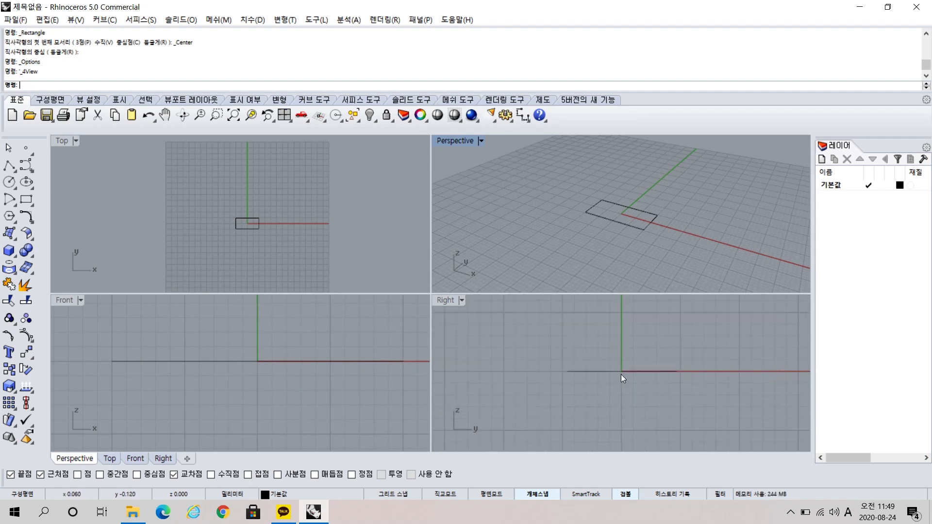
{"action": "scroll", "coordinate": [621, 374], "scroll_direction": "down", "scroll_amount": 1}
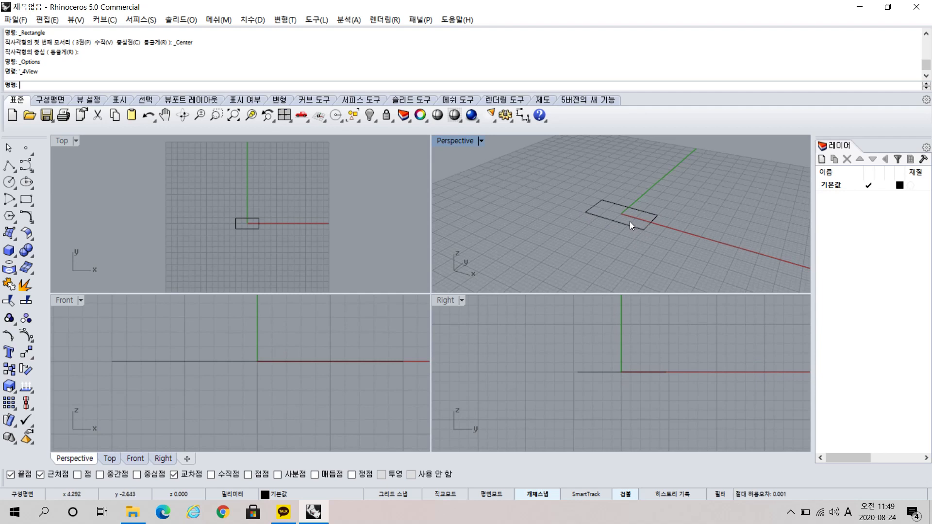
{"action": "right_click_drag", "start_coordinate": [630, 222], "coordinate": [646, 234]}
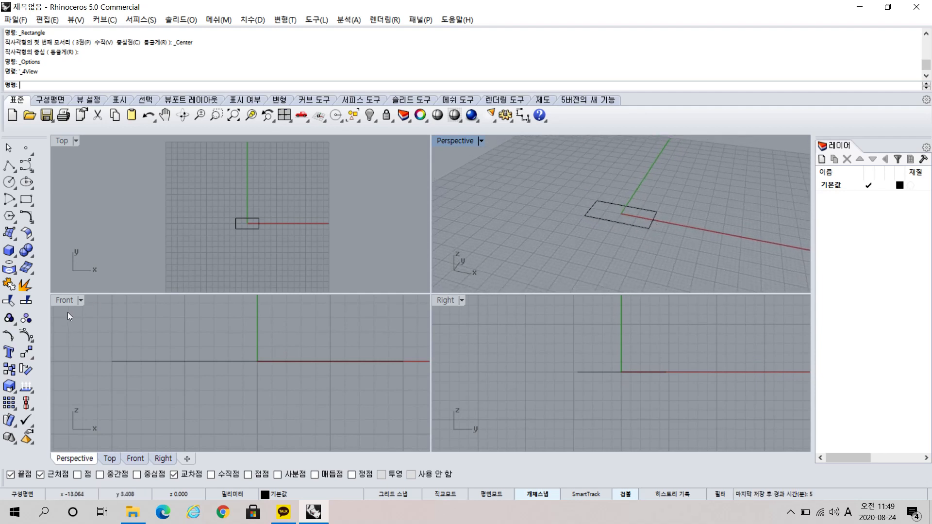
{"action": "right_click_drag", "start_coordinate": [314, 369], "coordinate": [296, 362]}
{"action": "scroll", "coordinate": [295, 363], "scroll_direction": "down", "scroll_amount": 14}
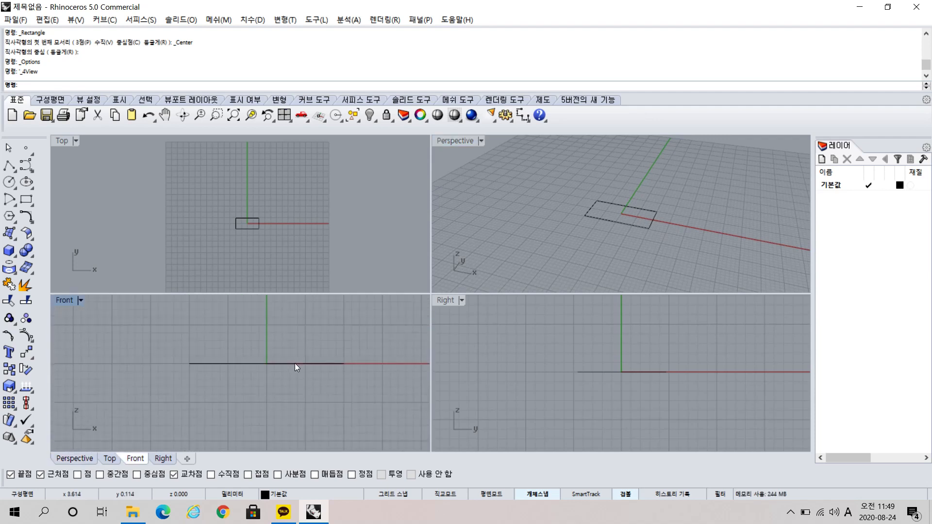
{"action": "scroll", "coordinate": [294, 362], "scroll_direction": "up", "scroll_amount": 8}
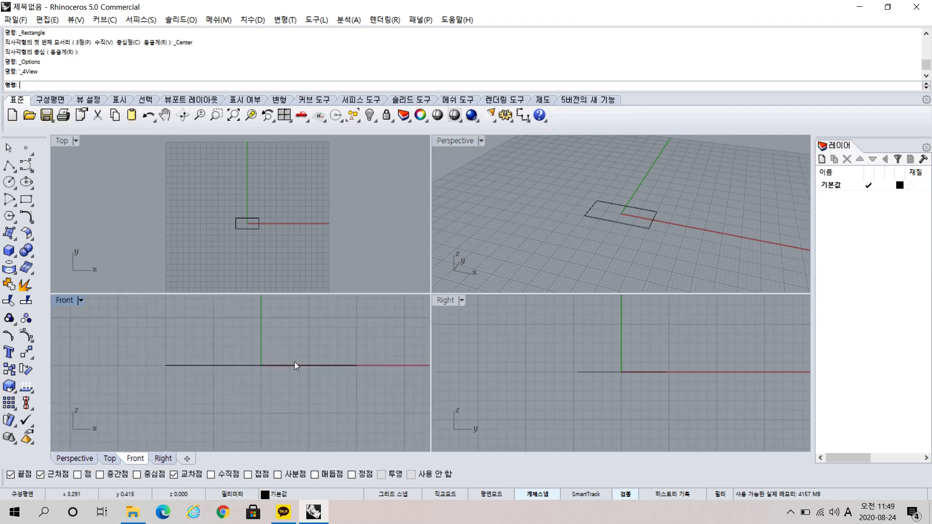
{"action": "scroll", "coordinate": [610, 364], "scroll_direction": "down", "scroll_amount": 8}
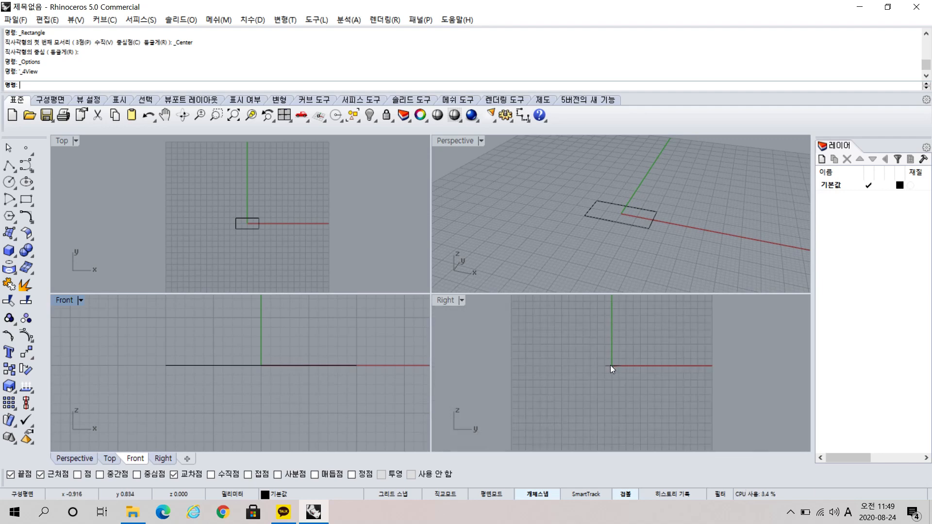
{"action": "scroll", "coordinate": [609, 368], "scroll_direction": "up", "scroll_amount": 4}
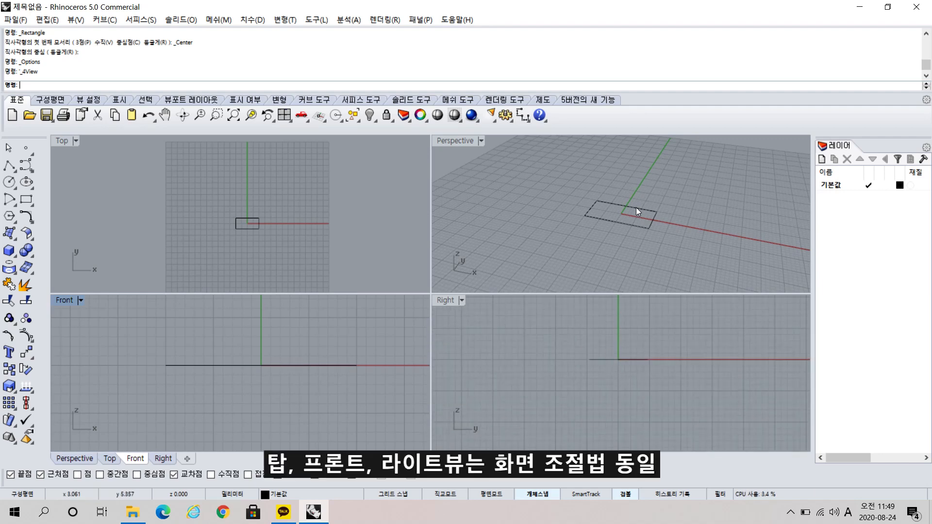
Examine the rectangle from different distances and angles in the Perspective view.
{"action": "scroll", "coordinate": [637, 211], "scroll_direction": "up", "scroll_amount": 8}
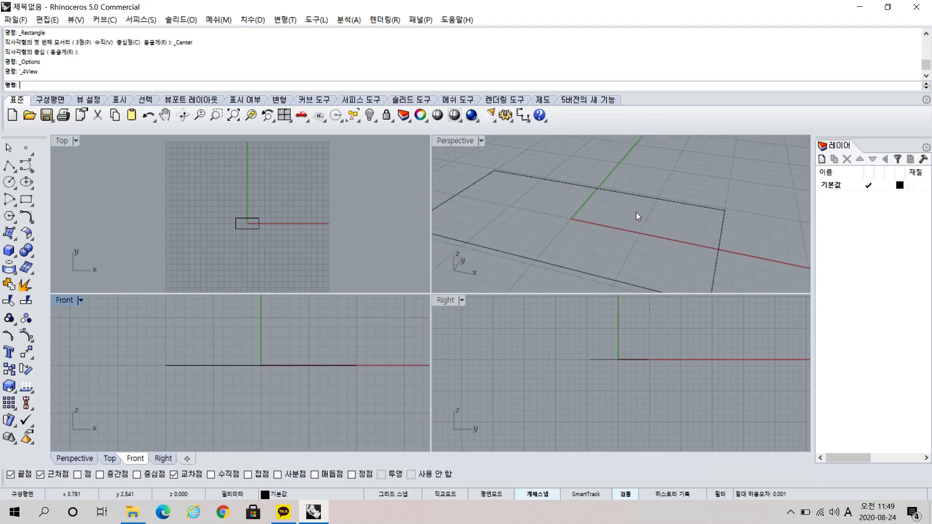
{"action": "scroll", "coordinate": [635, 211], "scroll_direction": "down", "scroll_amount": 5}
{"action": "right_click_drag", "start_coordinate": [636, 212], "coordinate": [609, 230]}
{"action": "right_click_drag", "start_coordinate": [543, 193], "coordinate": [651, 209], "text": "shift"}
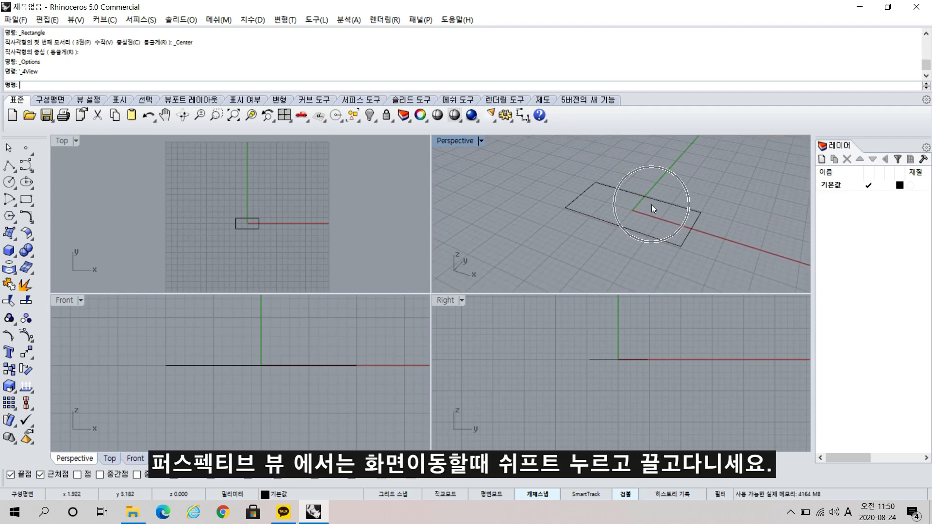
Open Notepad (메모장) and place its window, widened, over the middle of the Rhino viewports.
{"action": "left_click", "coordinate": [43, 511]}
{"action": "type", "text": "a"}
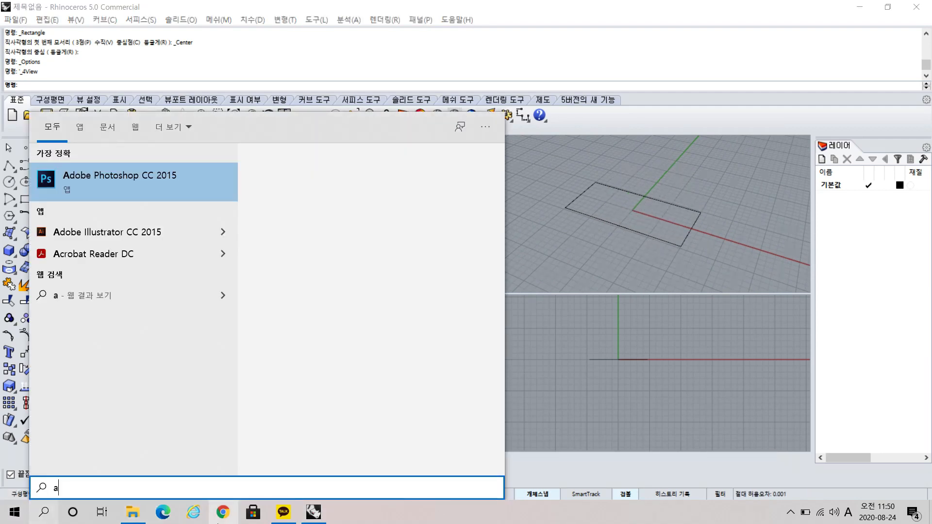
{"action": "key", "text": "BackSpace"}
{"action": "key", "text": "Hangul"}
{"action": "type", "text": "메모"}
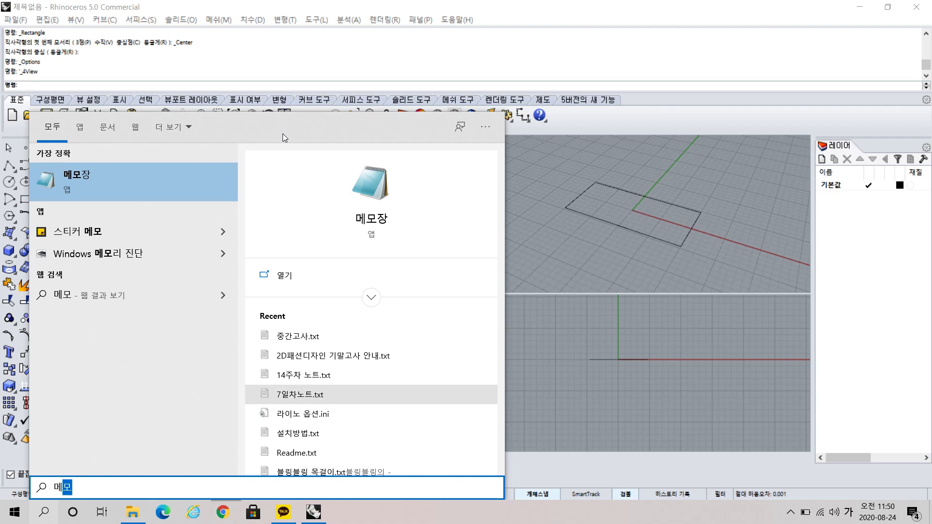
{"action": "left_click", "coordinate": [85, 175]}
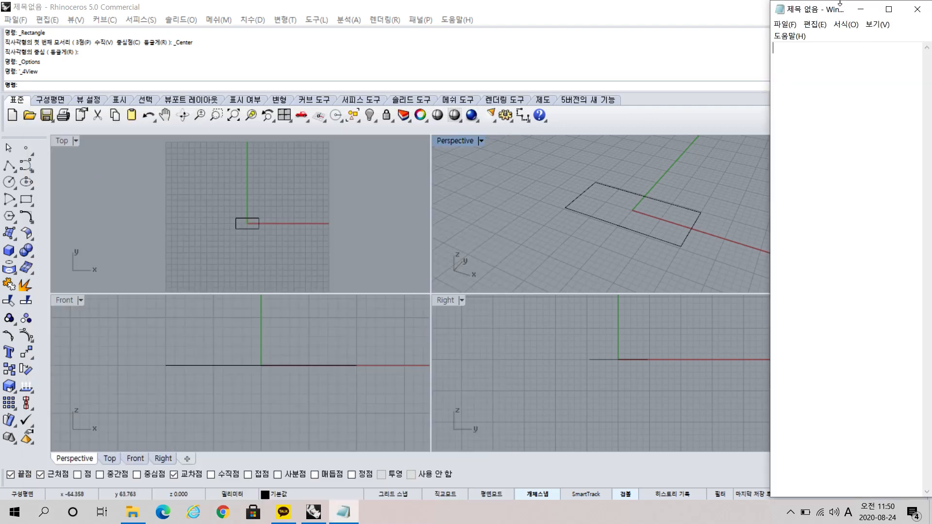
{"action": "left_click_drag", "start_coordinate": [839, 2], "coordinate": [417, 151]}
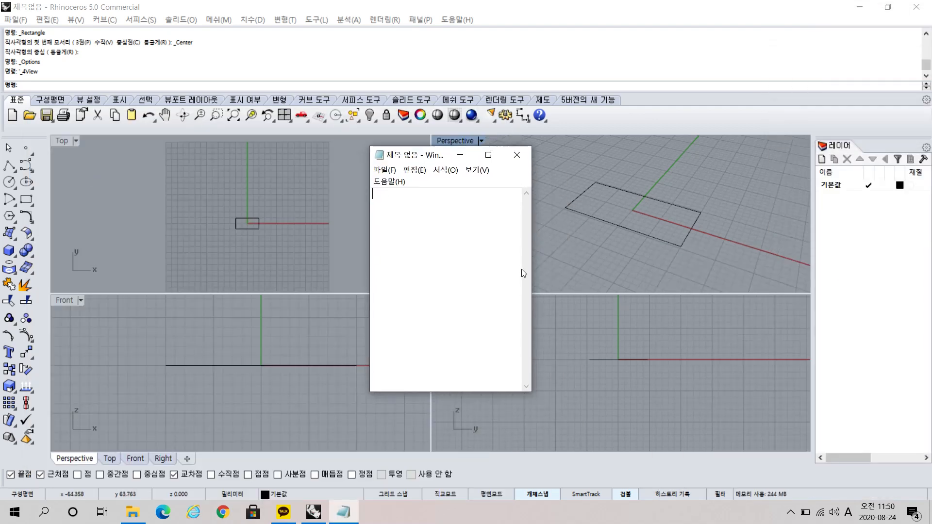
{"action": "left_click_drag", "start_coordinate": [533, 269], "coordinate": [775, 269]}
Set the Notepad font to bold (굵게) at size 18.
{"action": "left_click", "coordinate": [477, 170]}
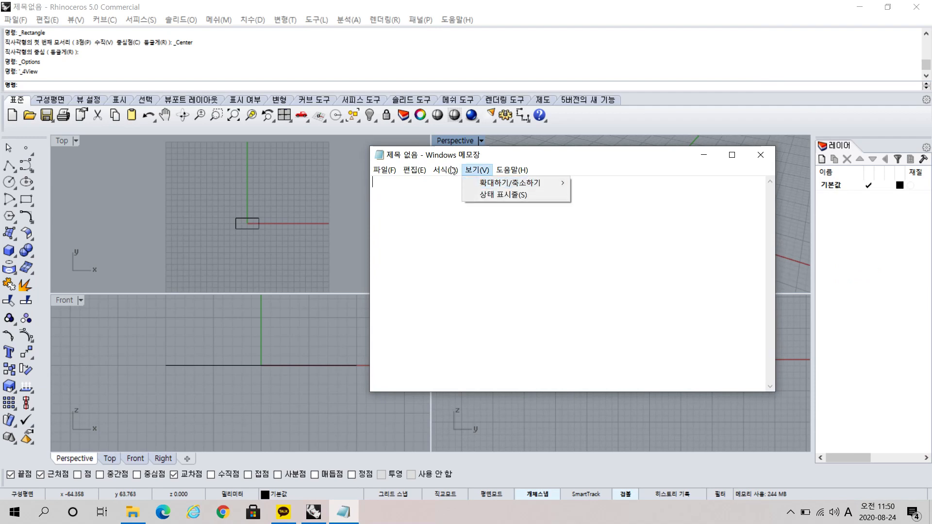
{"action": "left_click", "coordinate": [456, 194]}
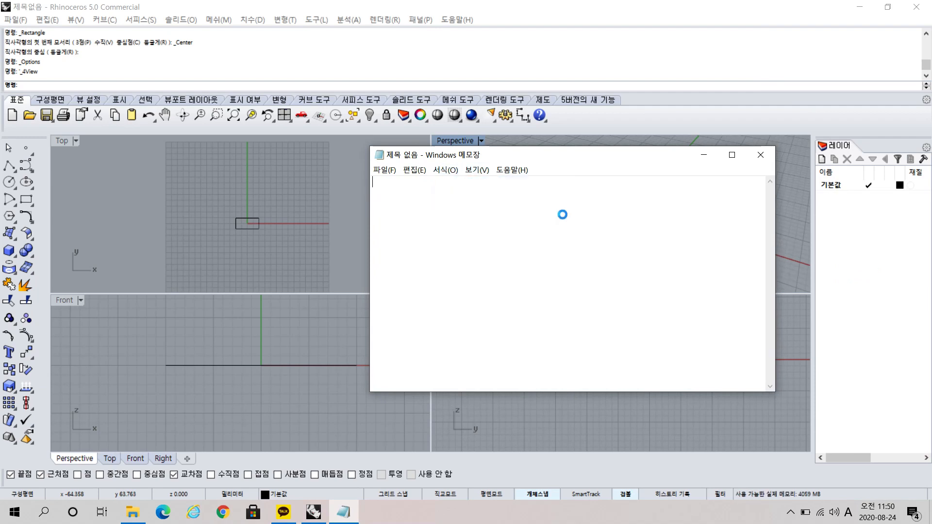
{"action": "left_click", "coordinate": [528, 268]}
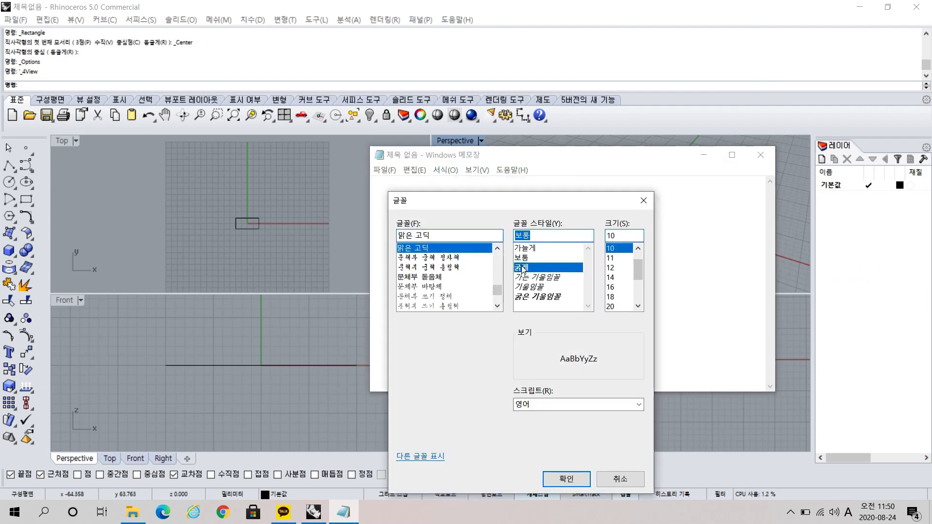
{"action": "left_click", "coordinate": [610, 296]}
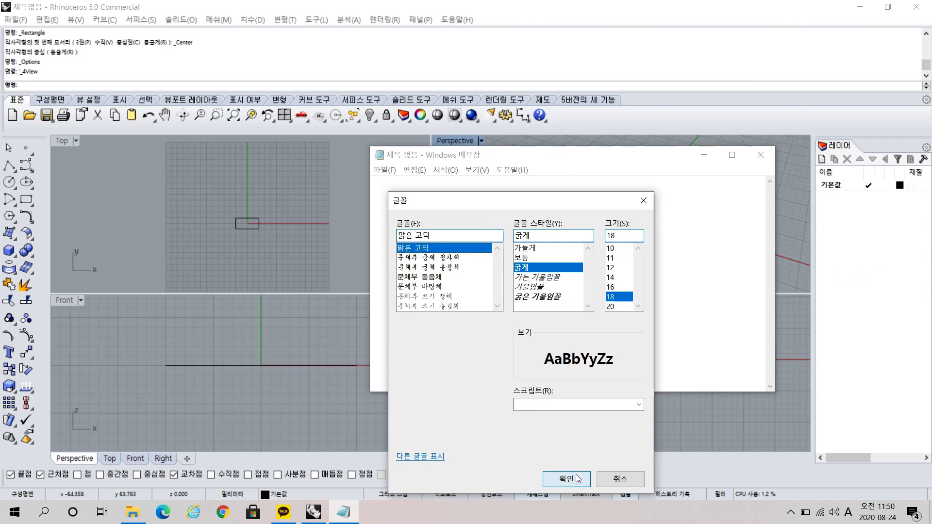
{"action": "left_click", "coordinate": [567, 479]}
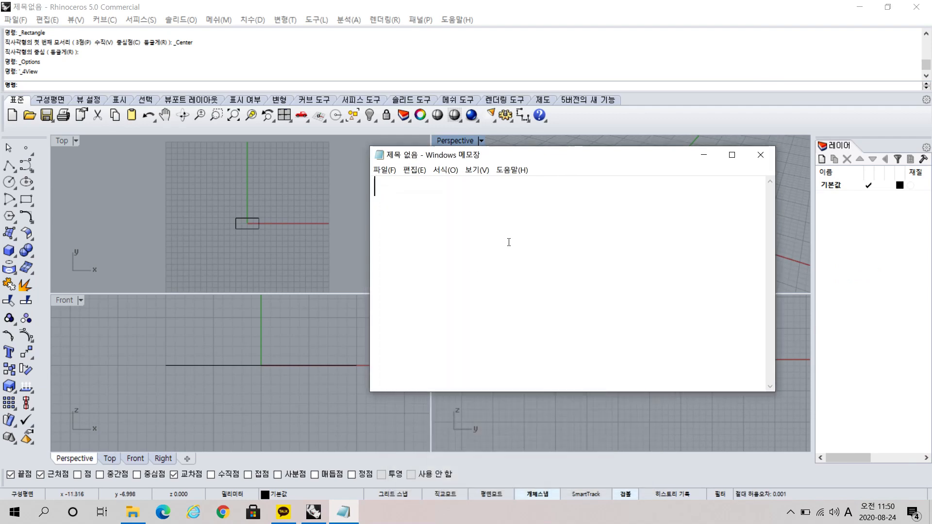
Write the note line "탑,프론트,라이트 뷰 : 마우스 휠 굴려서 확대, 축소".
{"action": "type", "text": "xkq"}
{"action": "key", "text": "BackSpace"}
{"action": "key", "text": "BackSpace"}
{"action": "key", "text": "BackSpace"}
{"action": "key", "text": "Hangul"}
{"action": "type", "text": "탑"}
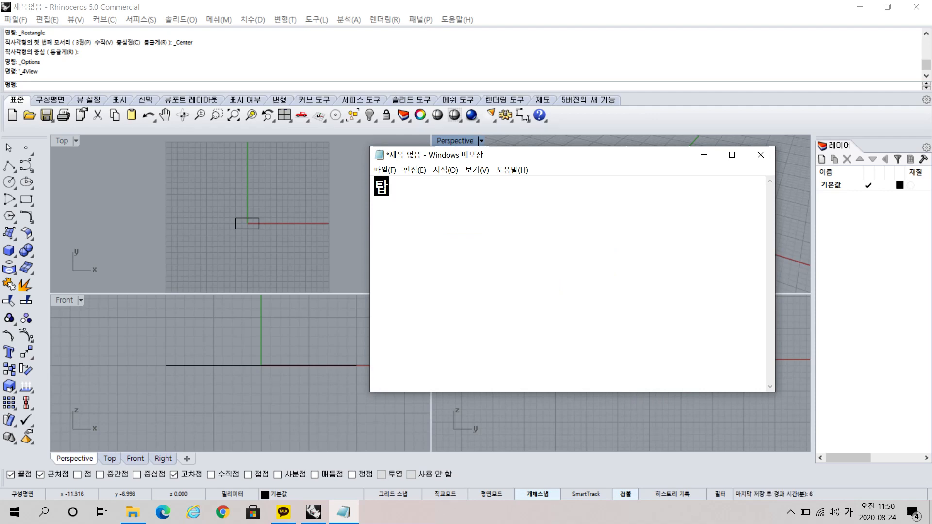
{"action": "type", "text": ",프론트,"}
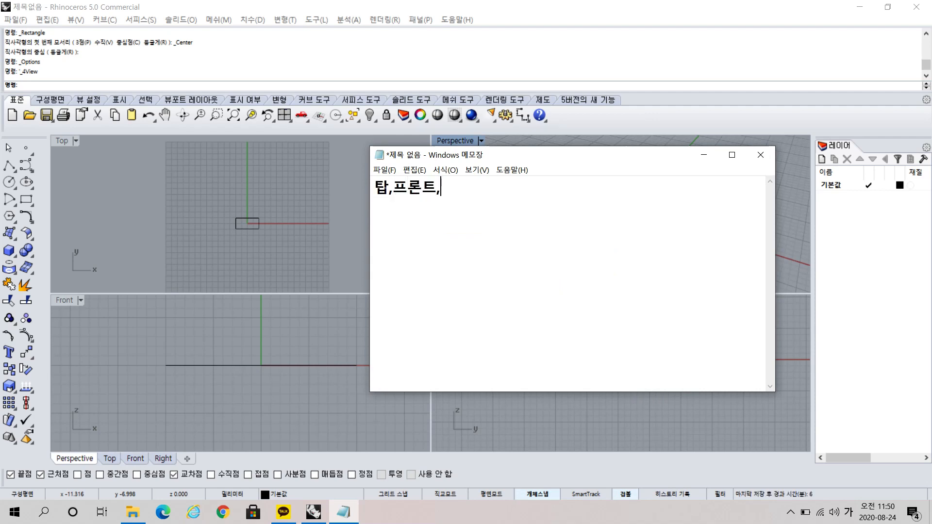
{"action": "type", "text": "라이트 뷰 "}
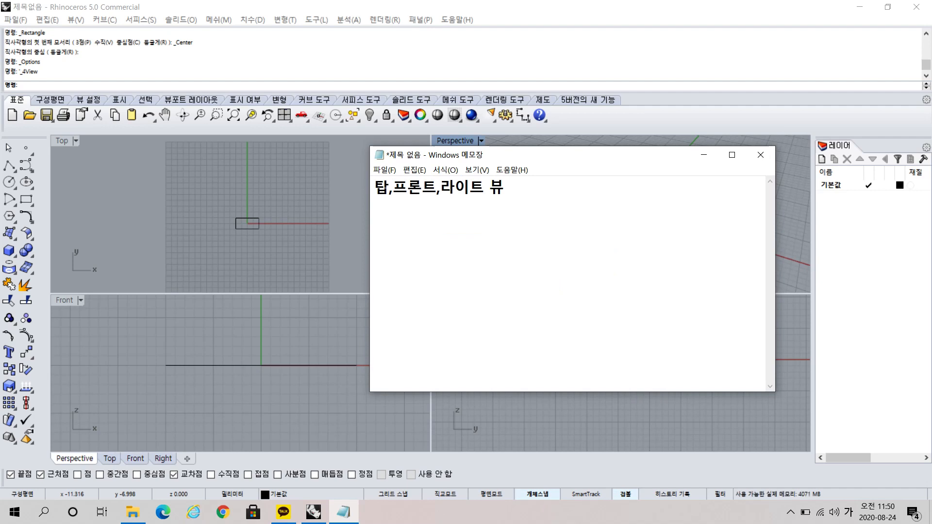
{"action": "type", "text": ": 마우스 휠 굴려서 "}
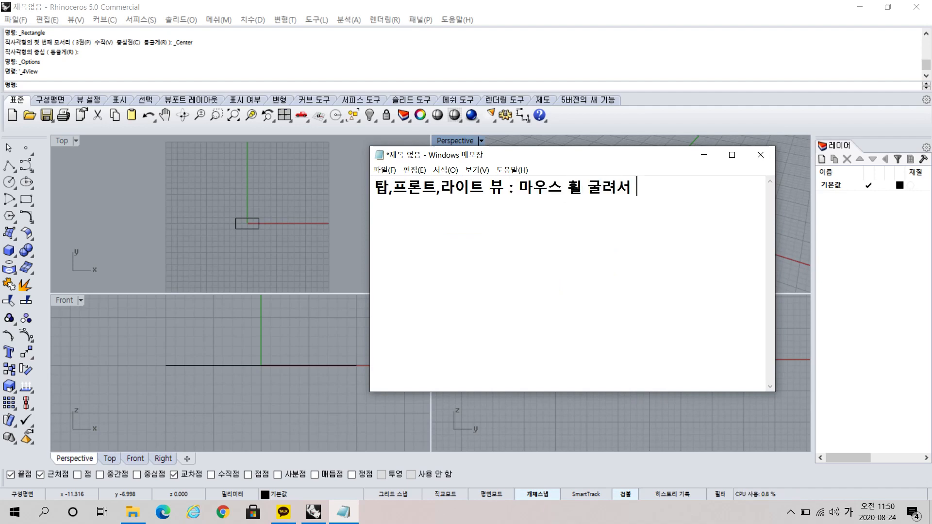
{"action": "type", "text": "확대"}
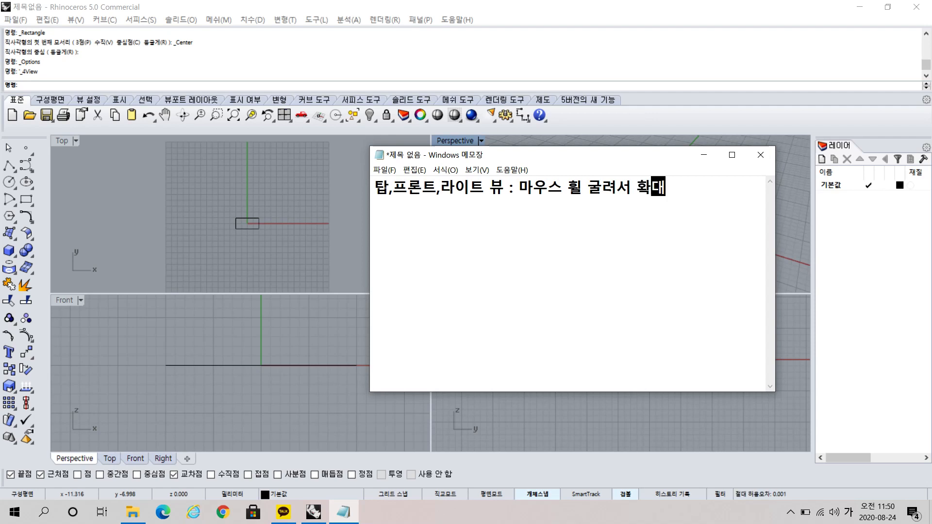
{"action": "type", "text": ", 축소"}
Add a second note line reading "퍼스펙티브 뷰 3D : "", with the ditto mark after the colon.
{"action": "key", "text": "Return"}
{"action": "type", "text": "퍼스"}
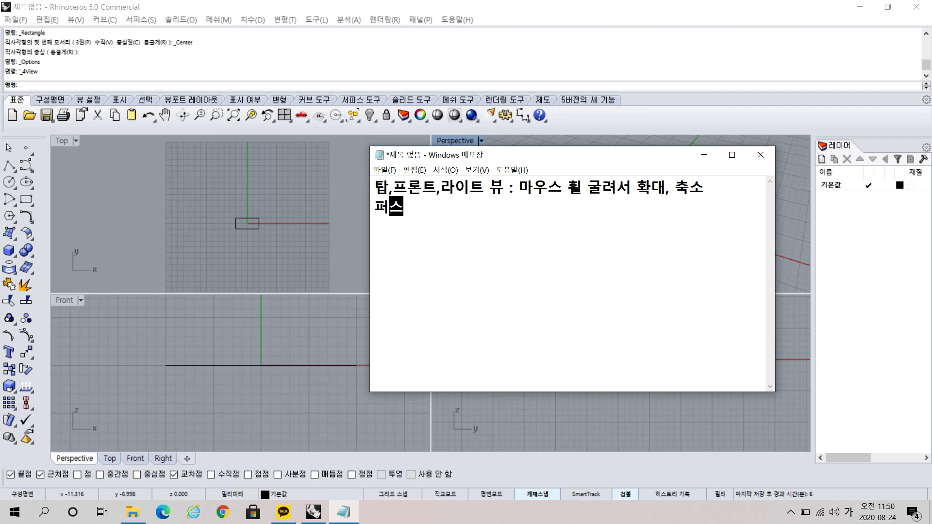
{"action": "type", "text": "펙티브 뷰 "}
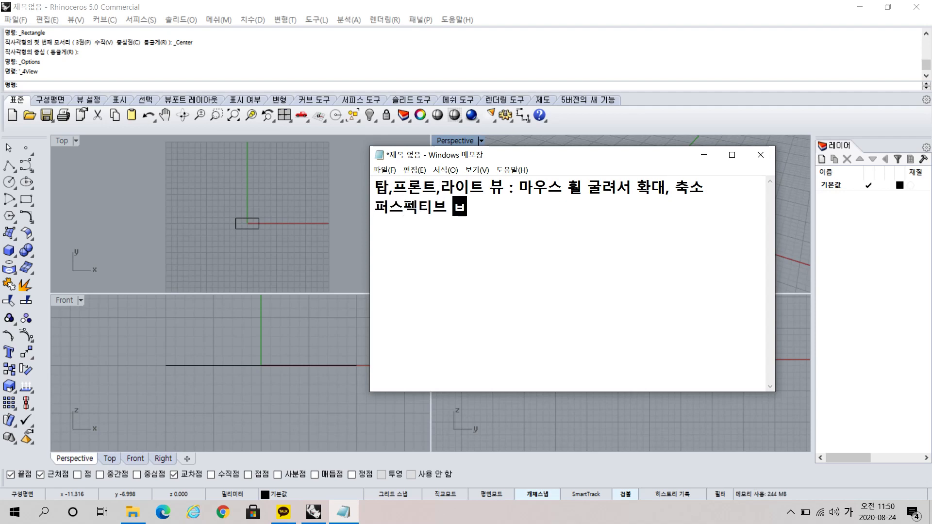
{"action": "type", "text": "3"}
{"action": "key", "text": "Hangul"}
{"action": "type", "text": "D"}
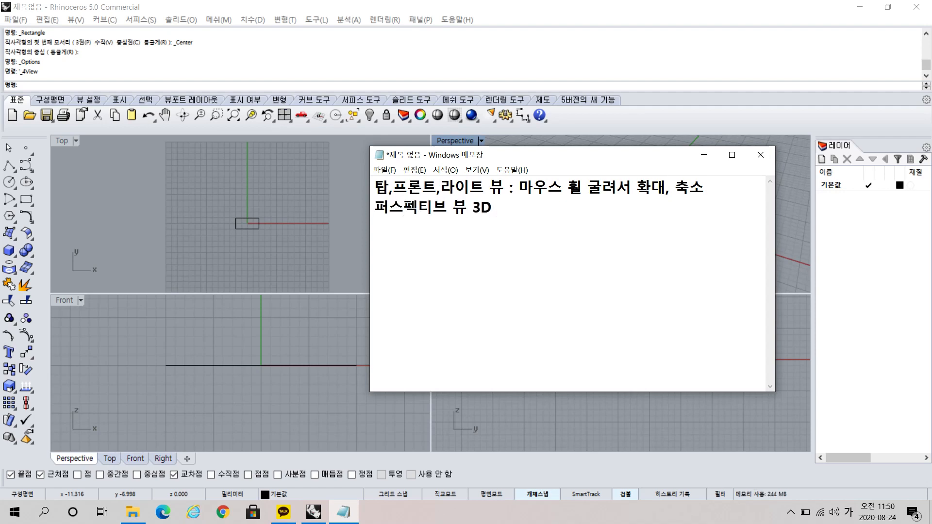
{"action": "type", "text": " :"}
Below a blank line, reuse the first line's view label to write "탑,프론트,라이트 뷰 : 화면이동- 우클릭 드래그".
{"action": "left_click_drag", "start_coordinate": [511, 188], "coordinate": [356, 204]}
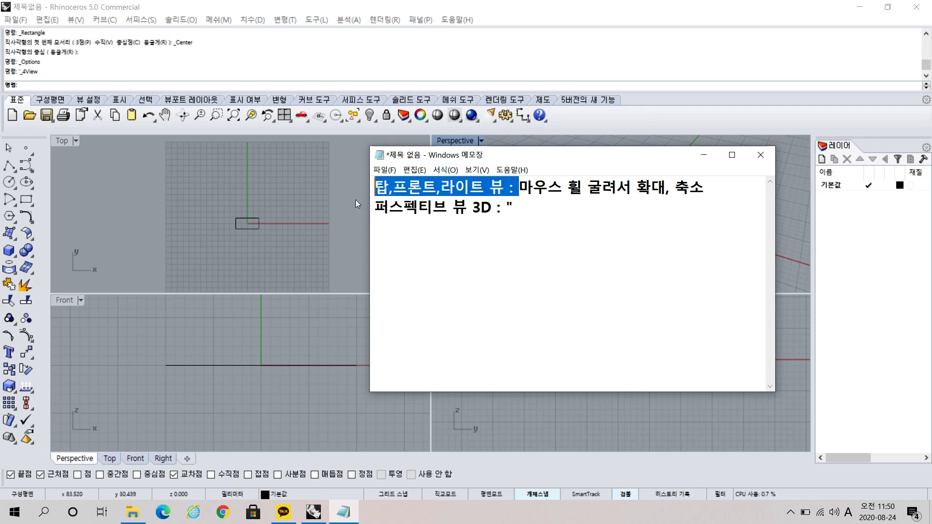
{"action": "key", "text": "ctrl+c"}
{"action": "left_click", "coordinate": [466, 264]}
{"action": "key", "text": "ctrl+v"}
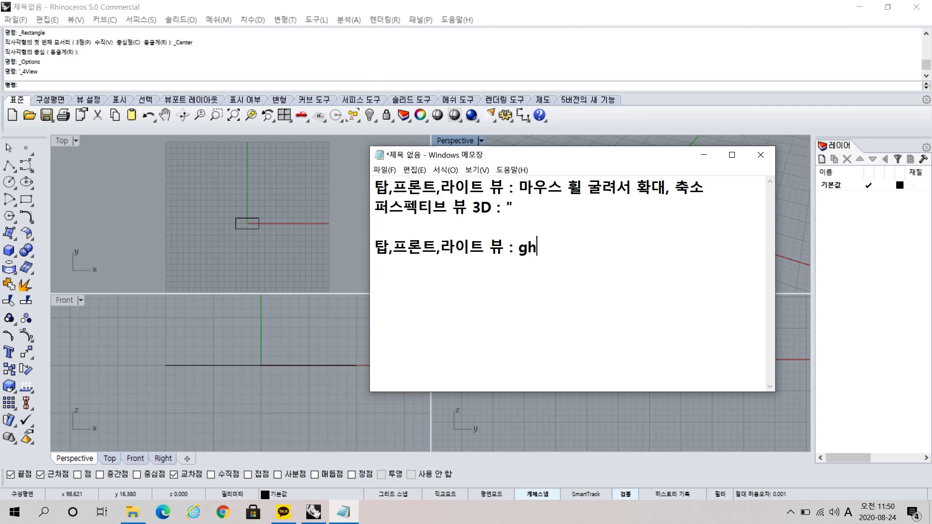
{"action": "key", "text": "BackSpace"}
{"action": "key", "text": "BackSpace"}
{"action": "key", "text": "BackSpace"}
{"action": "type", "text": "gjk"}
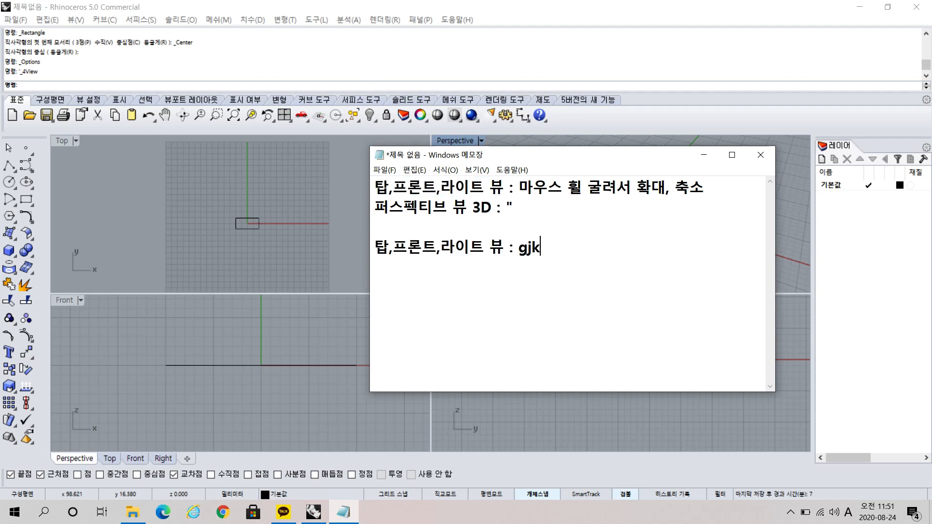
{"action": "key", "text": "BackSpace"}
{"action": "key", "text": "BackSpace"}
{"action": "key", "text": "BackSpace"}
{"action": "type", "text": "화면이동"}
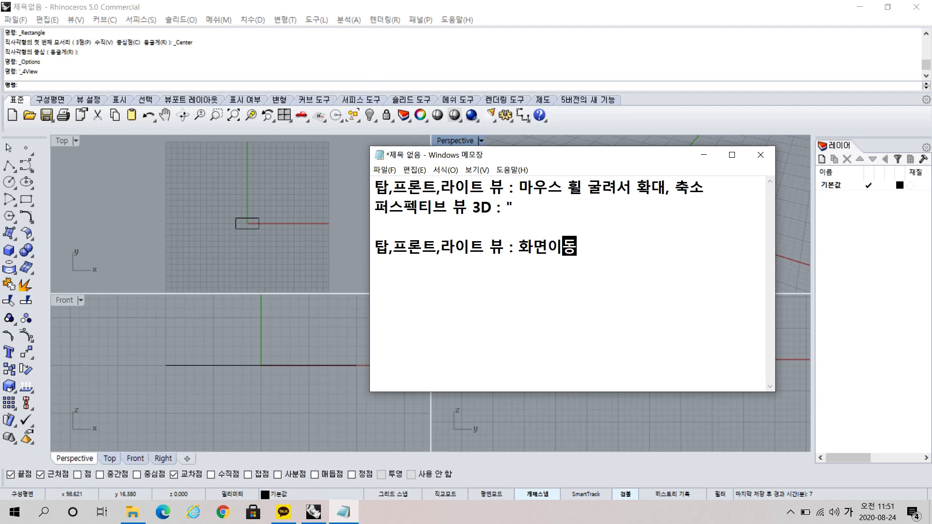
{"action": "type", "text": "- 우클"}
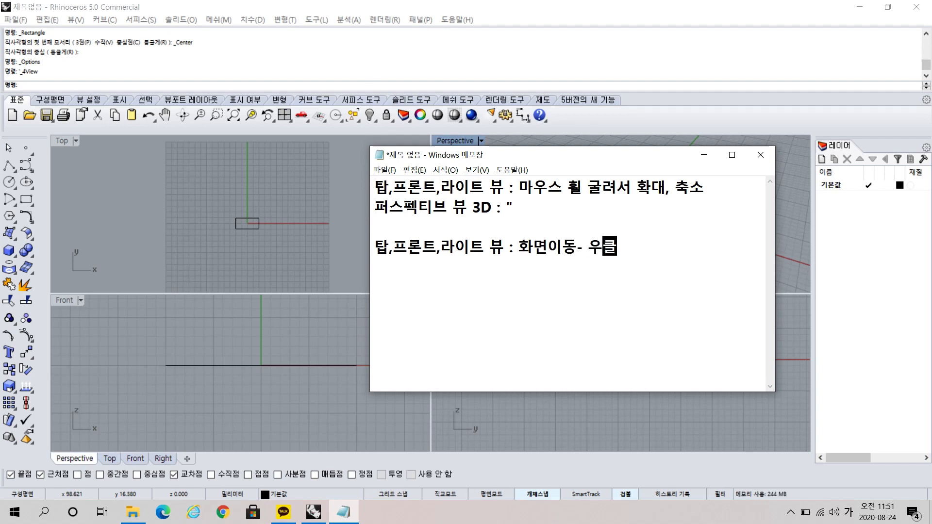
{"action": "type", "text": "릭 드래그"}
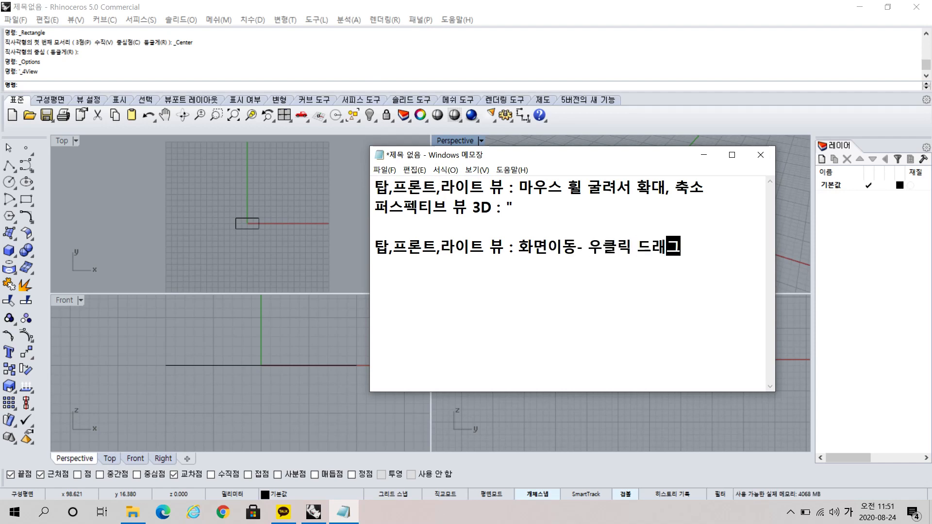
On the following line, reuse the perspective label to write "퍼스펙티브 뷰 3D : Shift 우클릭 드래그".
{"action": "key", "text": "Return"}
{"action": "left_click_drag", "start_coordinate": [506, 207], "coordinate": [375, 207]}
{"action": "key", "text": "ctrl+c"}
{"action": "left_click", "coordinate": [394, 269]}
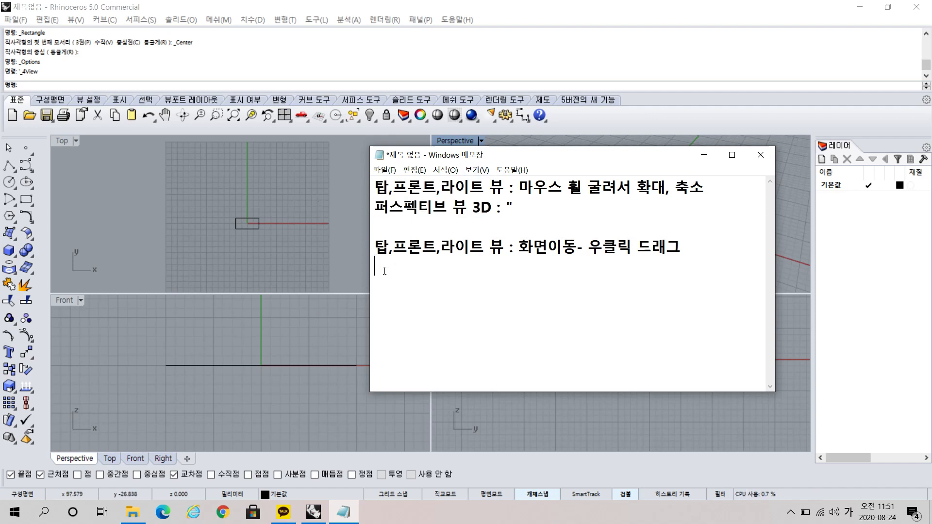
{"action": "key", "text": "ctrl+v"}
{"action": "type", "text": "ㅅ"}
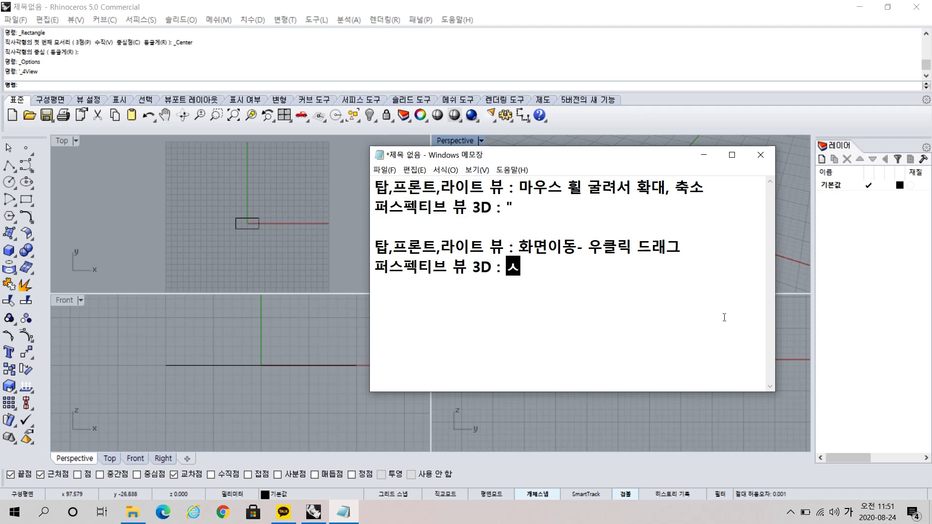
{"action": "key", "text": "BackSpace"}
{"action": "key", "text": "Hangul"}
{"action": "type", "text": "Shift "}
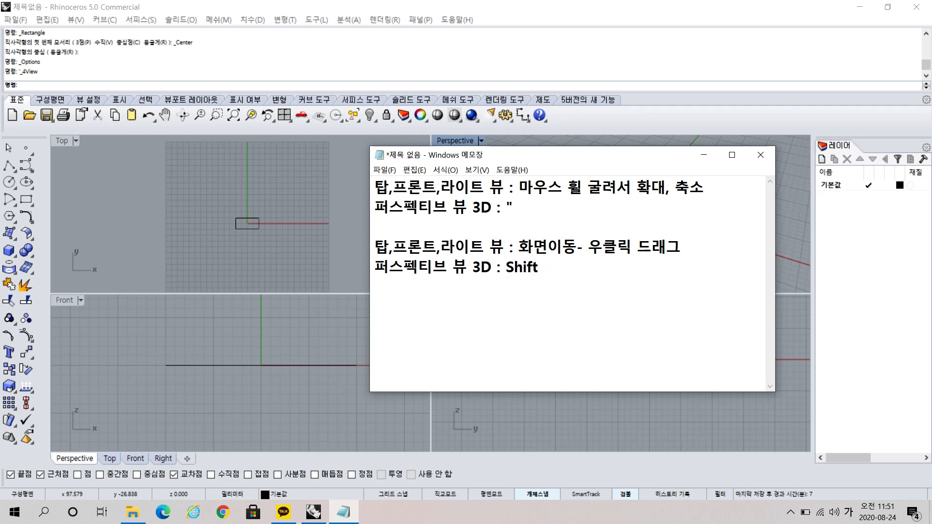
{"action": "type", "text": "우클릭 드래그"}
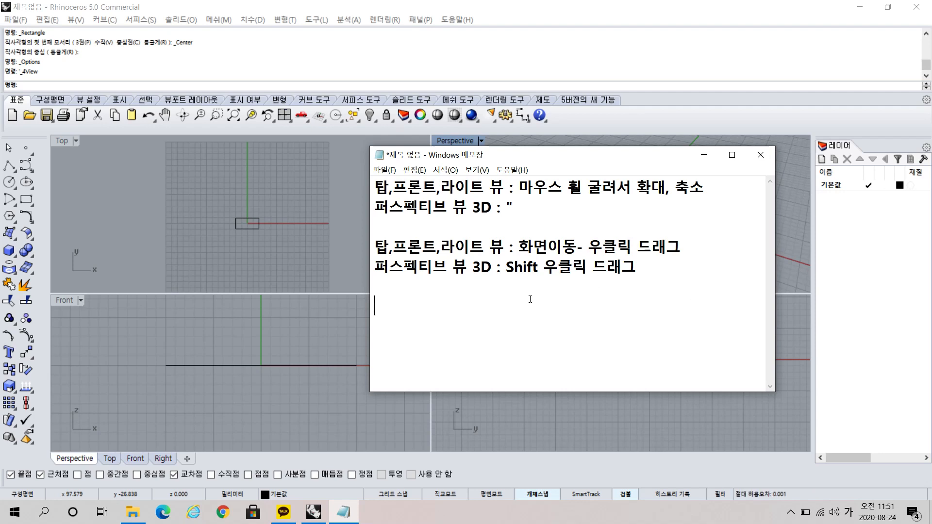
Add the indented note "우클릭 드래그만 하면 뱅글뱅글" beneath the Shift line.
{"action": "key", "text": "Return"}
{"action": "type", "text": "우클릭 드래"}
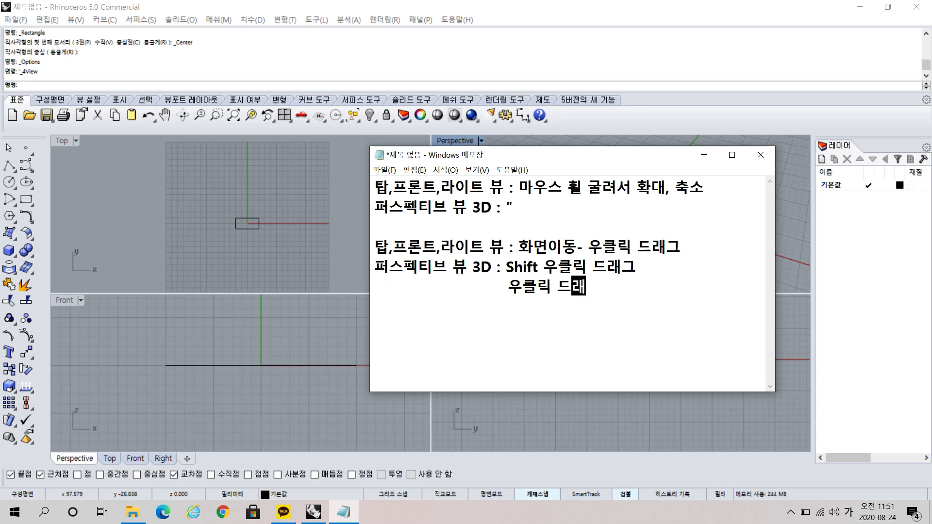
{"action": "type", "text": "그만 하면 뱅"}
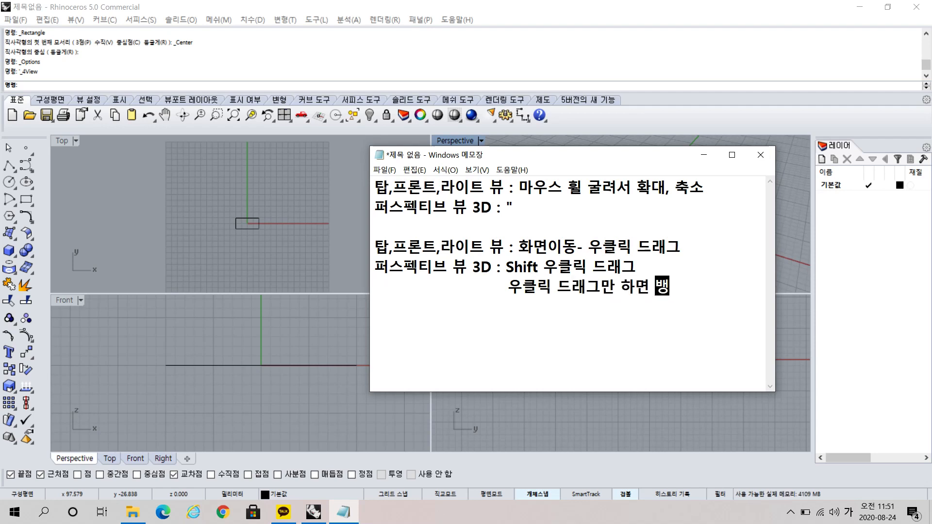
{"action": "type", "text": "글배글"}
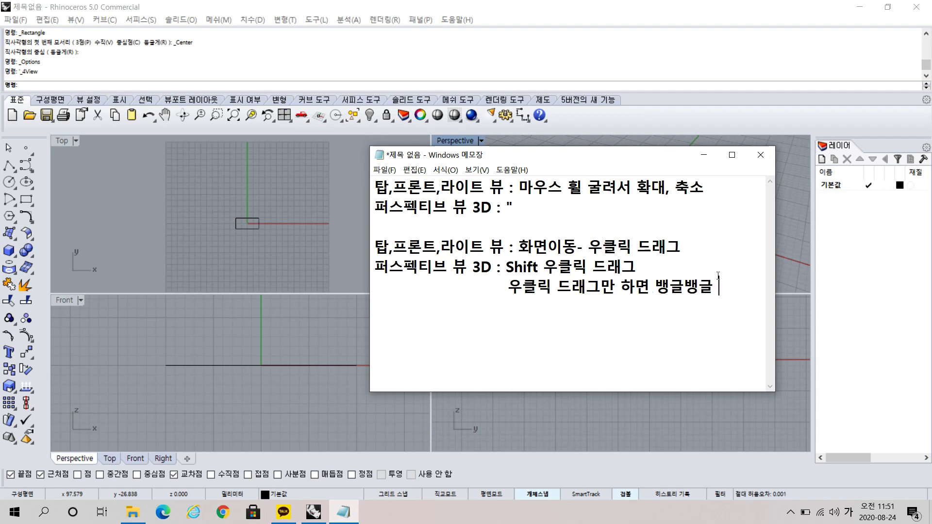
Switch to Rhino and extrude the rectangle upward about 30 mm in the Front view, with Solid (솔리드) set to Yes (예).
{"action": "left_click", "coordinate": [659, 6]}
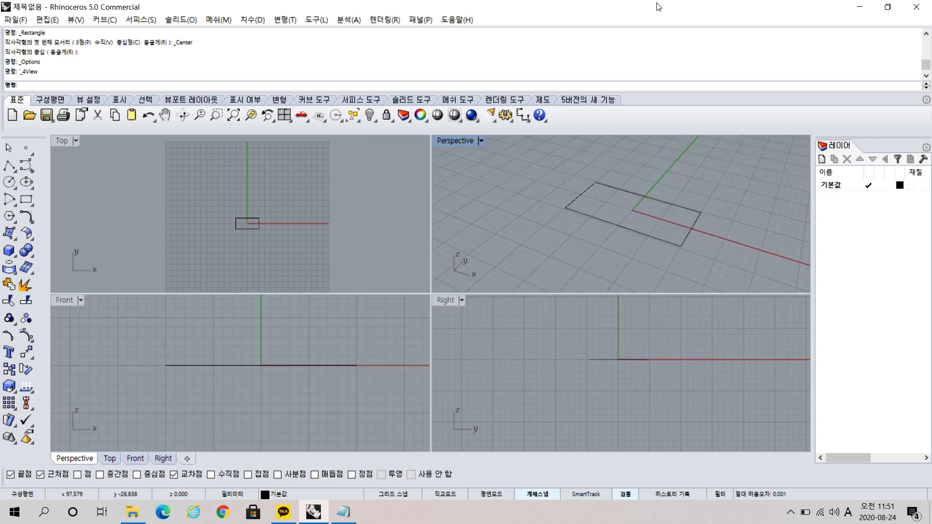
{"action": "right_click_drag", "start_coordinate": [685, 226], "coordinate": [721, 232]}
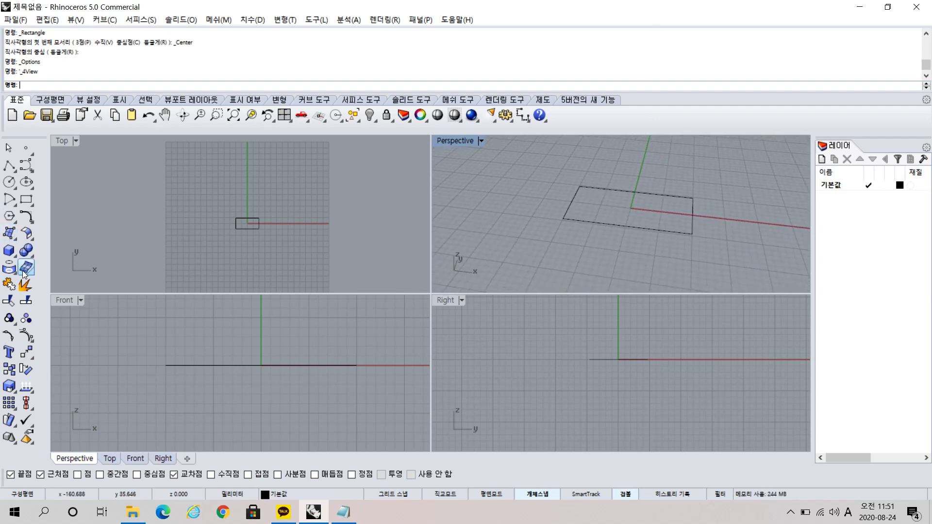
{"action": "left_click", "coordinate": [16, 241]}
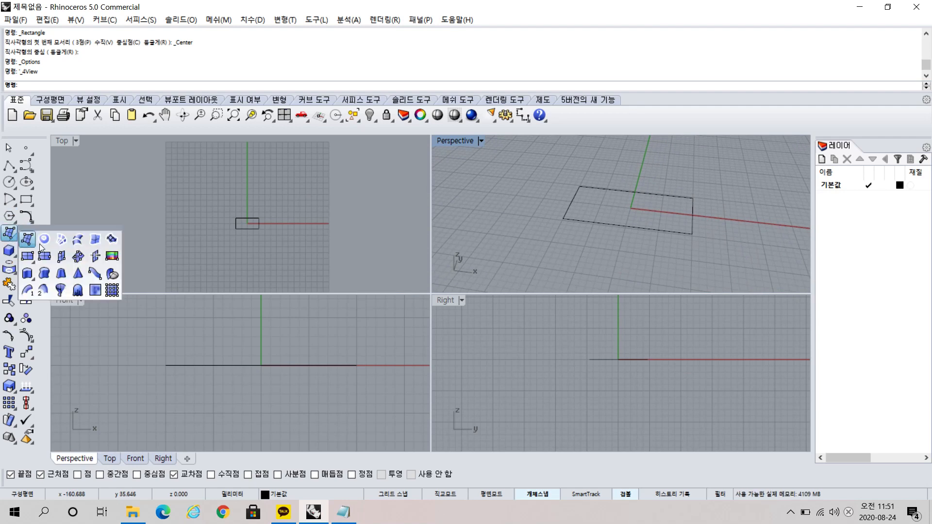
{"action": "left_click", "coordinate": [28, 274]}
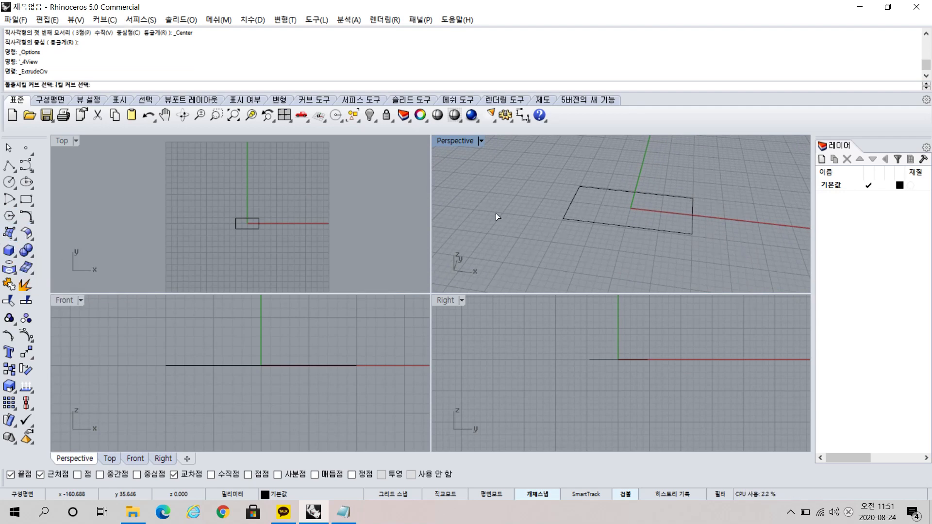
{"action": "left_click", "coordinate": [324, 366]}
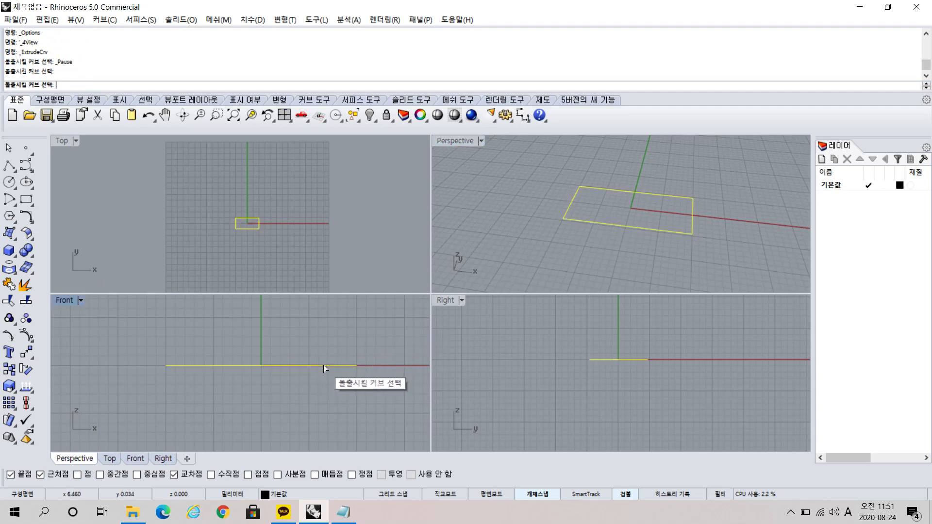
{"action": "double_click", "coordinate": [64, 300]}
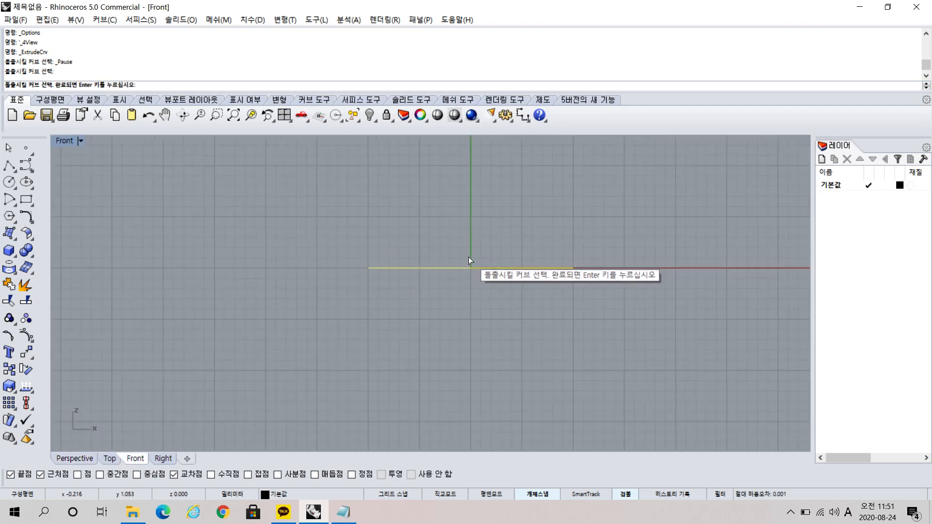
{"action": "scroll", "coordinate": [467, 257], "scroll_direction": "down", "scroll_amount": 10}
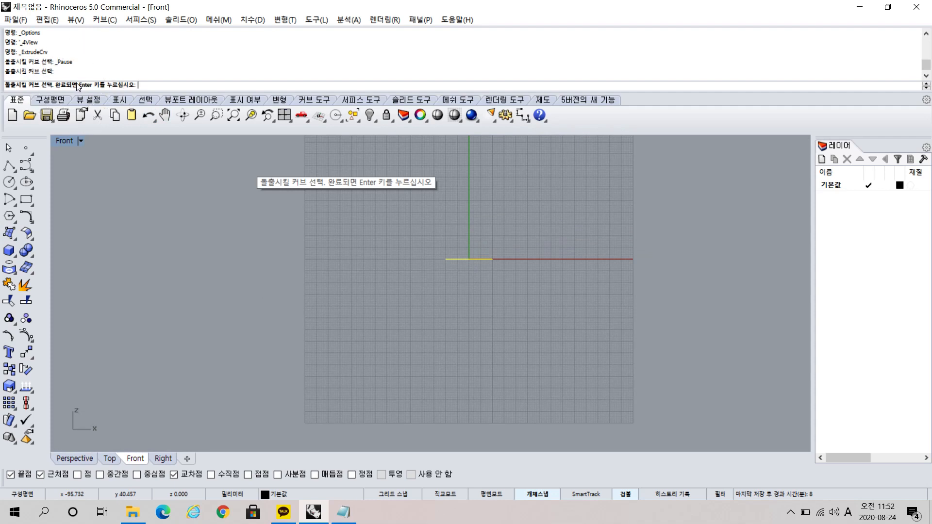
{"action": "key", "text": "Return"}
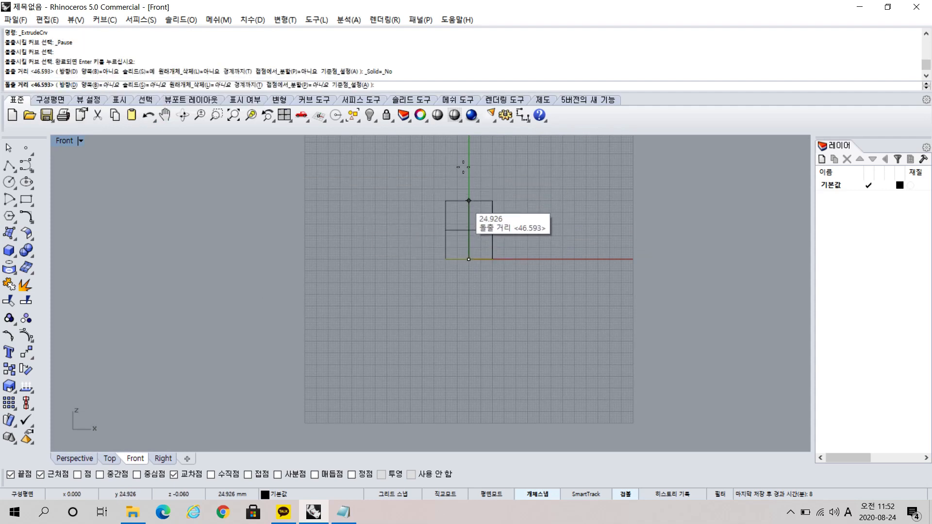
{"action": "left_click", "coordinate": [148, 86]}
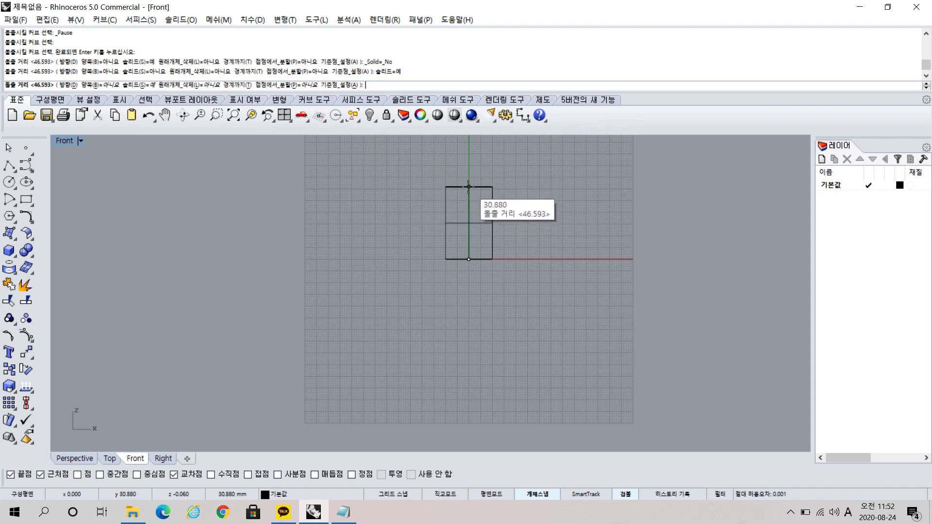
{"action": "left_click", "coordinate": [467, 190]}
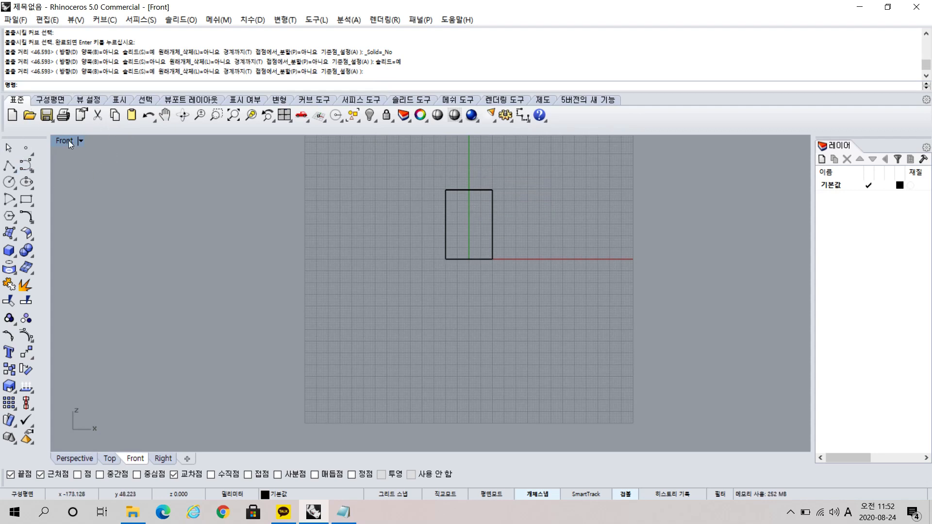
Restore the four-view layout and examine the extruded block in the Top, Right and Perspective views from different distances and angles.
{"action": "left_click", "coordinate": [285, 116]}
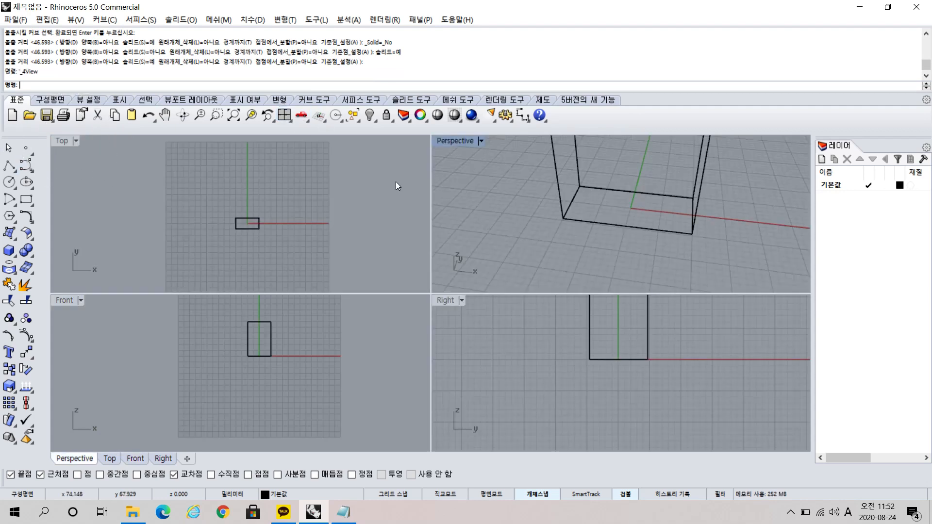
{"action": "scroll", "coordinate": [604, 212], "scroll_direction": "down", "scroll_amount": 5}
{"action": "right_click_drag", "start_coordinate": [627, 168], "coordinate": [660, 168]}
{"action": "right_click_drag", "start_coordinate": [604, 199], "coordinate": [619, 239]}
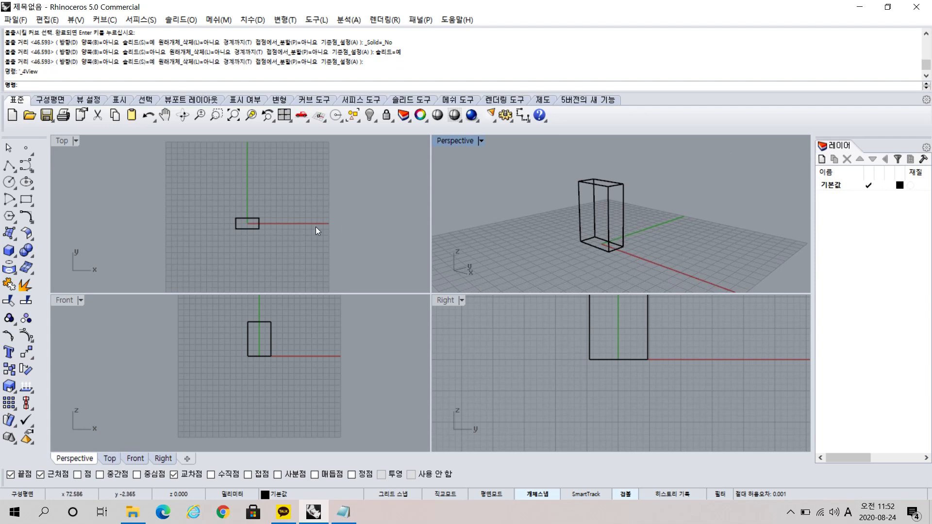
{"action": "scroll", "coordinate": [251, 225], "scroll_direction": "up", "scroll_amount": 2}
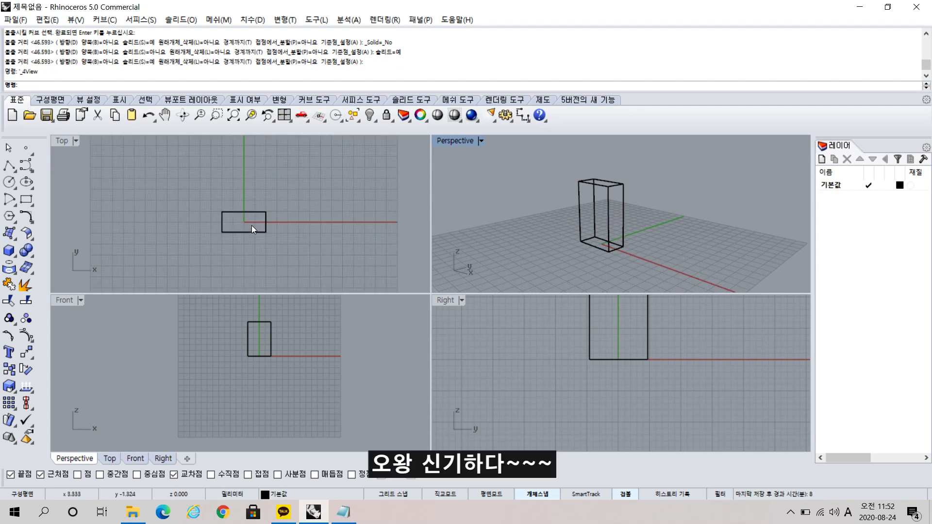
{"action": "right_click_drag", "start_coordinate": [607, 176], "coordinate": [613, 219]}
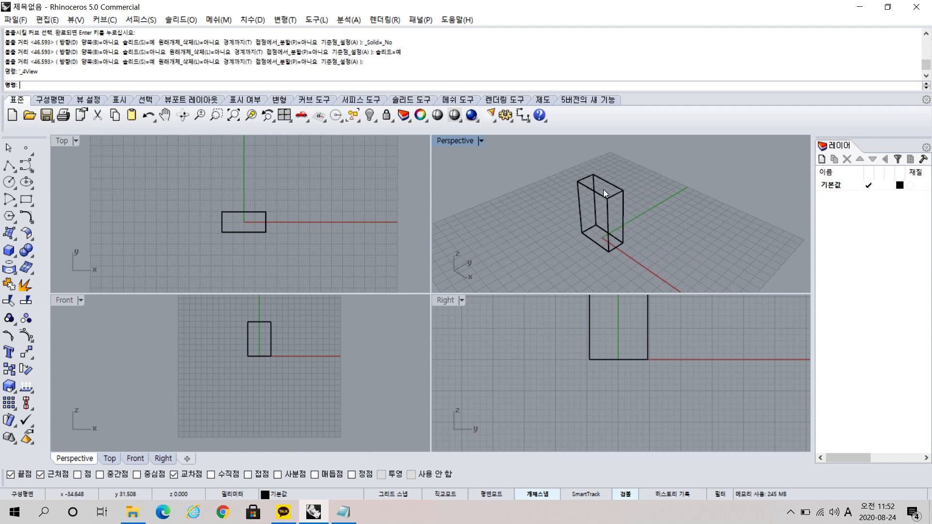
{"action": "right_click_drag", "start_coordinate": [688, 238], "coordinate": [600, 220]}
{"action": "right_click_drag", "start_coordinate": [631, 356], "coordinate": [633, 415]}
{"action": "scroll", "coordinate": [630, 402], "scroll_direction": "down", "scroll_amount": 6}
{"action": "right_click_drag", "start_coordinate": [640, 261], "coordinate": [614, 226]}
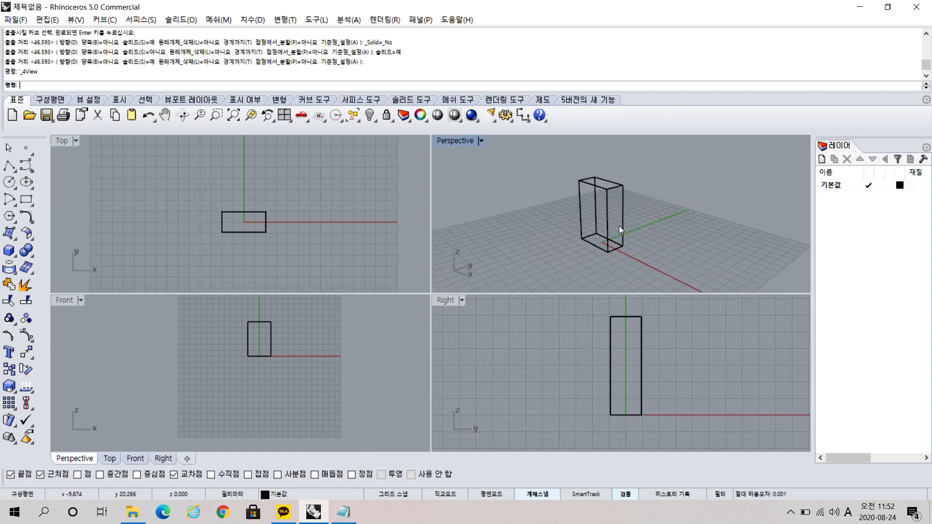
{"action": "mouse_move", "coordinate": [644, 247]}
{"action": "right_mouse_down"}
{"action": "mouse_move", "coordinate": [617, 240]}
{"action": "mouse_move", "coordinate": [668, 206]}
{"action": "mouse_move", "coordinate": [657, 245]}
{"action": "right_mouse_up"}
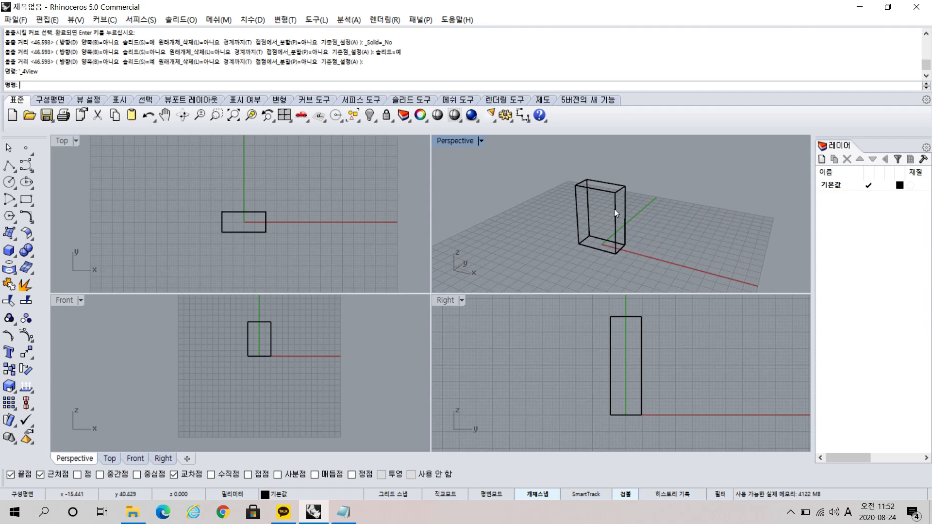
Create a solid box about 20 × 9 mm and 30 mm high beside the extruded block, drawing its base in the Top view.
{"action": "left_click", "coordinate": [15, 256]}
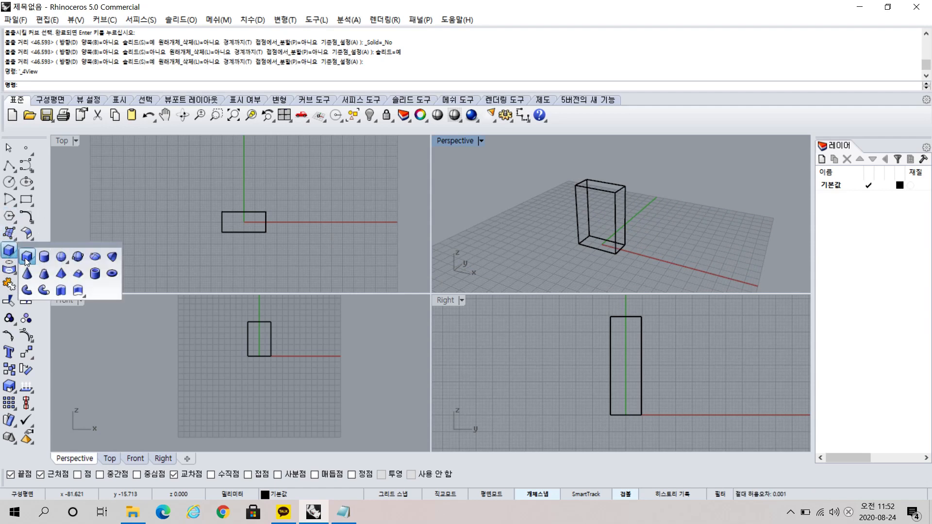
{"action": "left_click", "coordinate": [27, 258]}
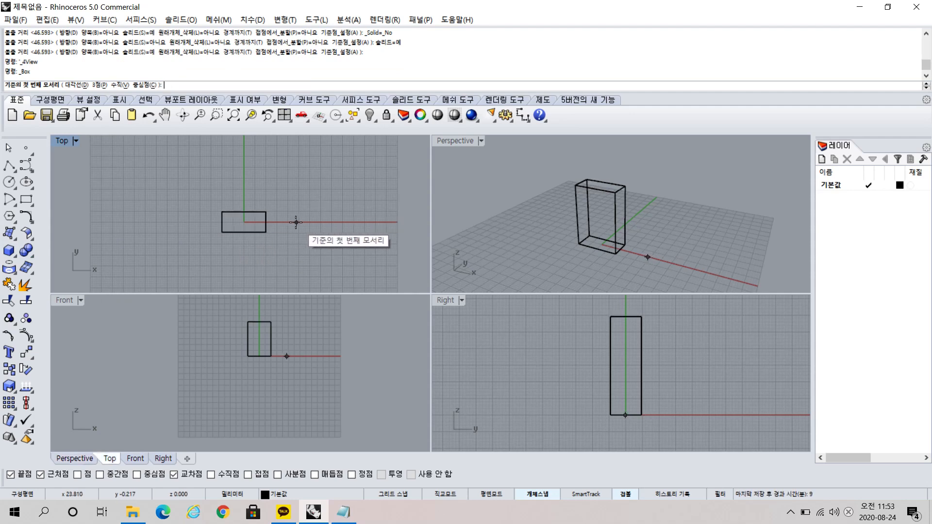
{"action": "scroll", "coordinate": [295, 223], "scroll_direction": "up", "scroll_amount": 5}
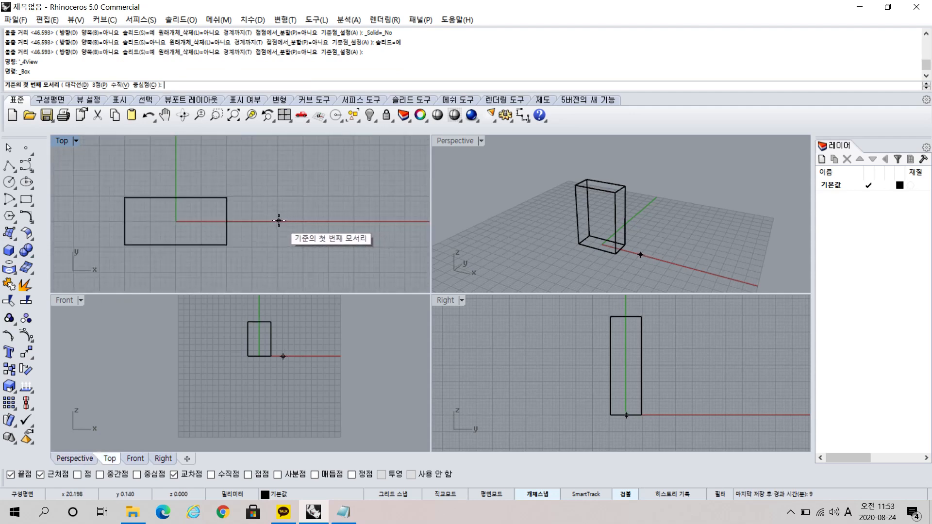
{"action": "left_click", "coordinate": [278, 222]}
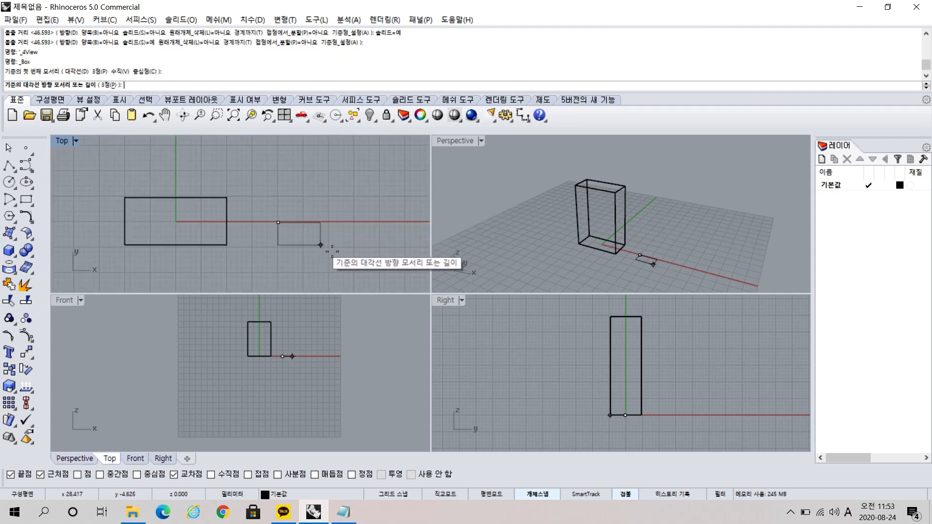
{"action": "left_click", "coordinate": [379, 267]}
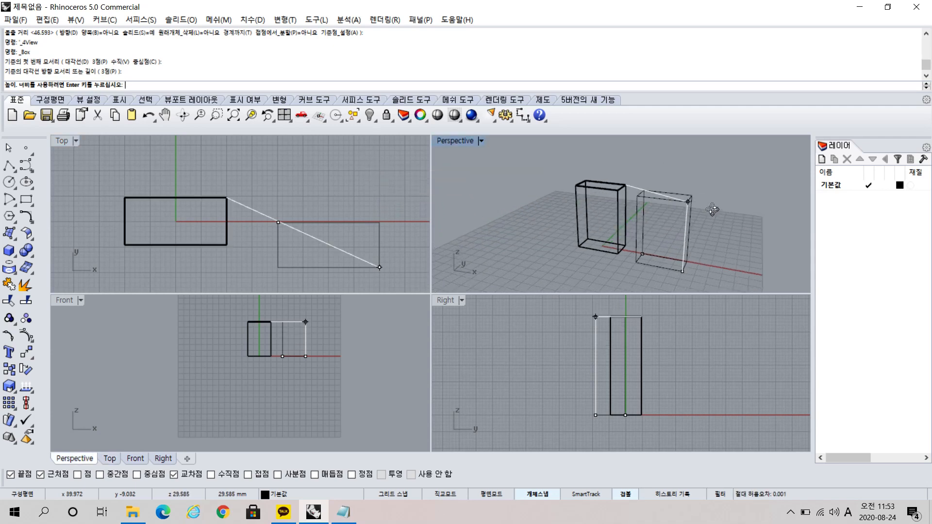
{"action": "right_click_drag", "start_coordinate": [712, 209], "coordinate": [747, 175]}
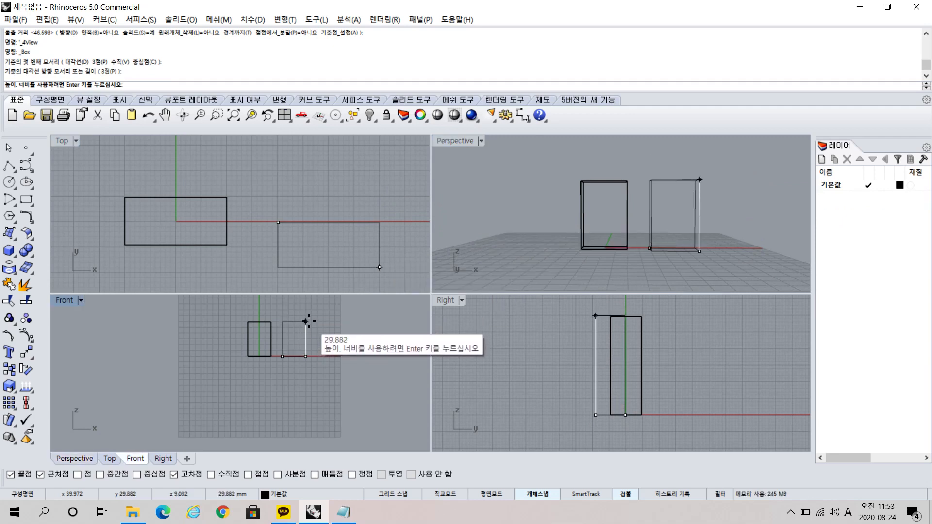
{"action": "left_click", "coordinate": [305, 321]}
Try to move the second box in the Top view with Move so it lines up with the first block, and undo it.
{"action": "right_click_drag", "start_coordinate": [697, 241], "coordinate": [517, 207]}
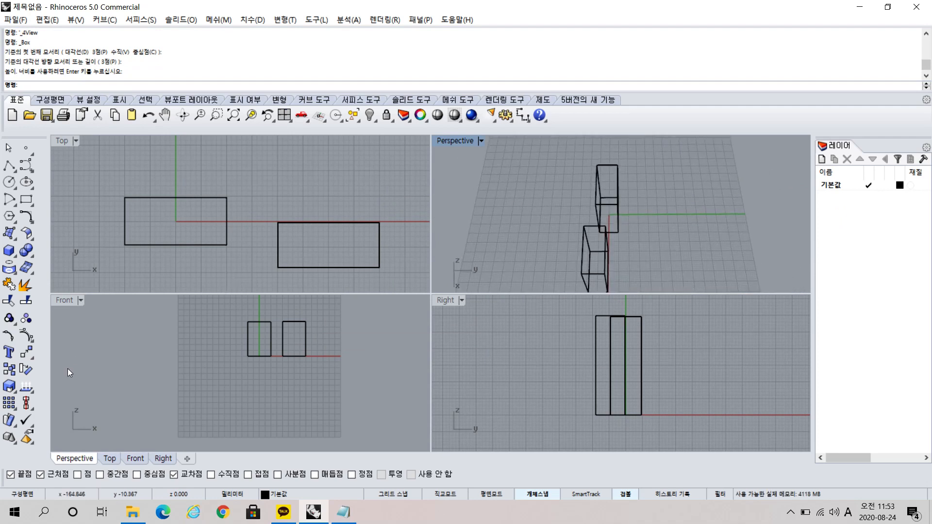
{"action": "left_click", "coordinate": [33, 359]}
{"action": "left_click", "coordinate": [47, 361]}
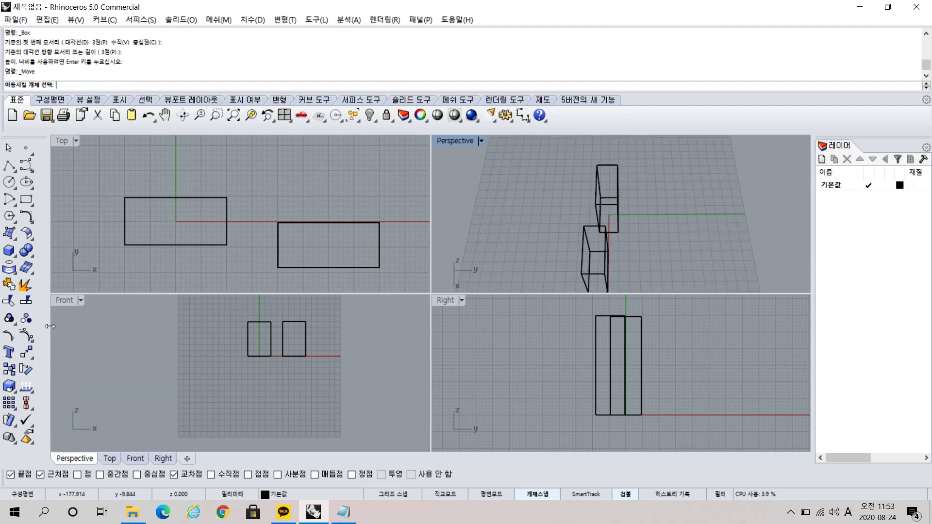
{"action": "left_click", "coordinate": [291, 266]}
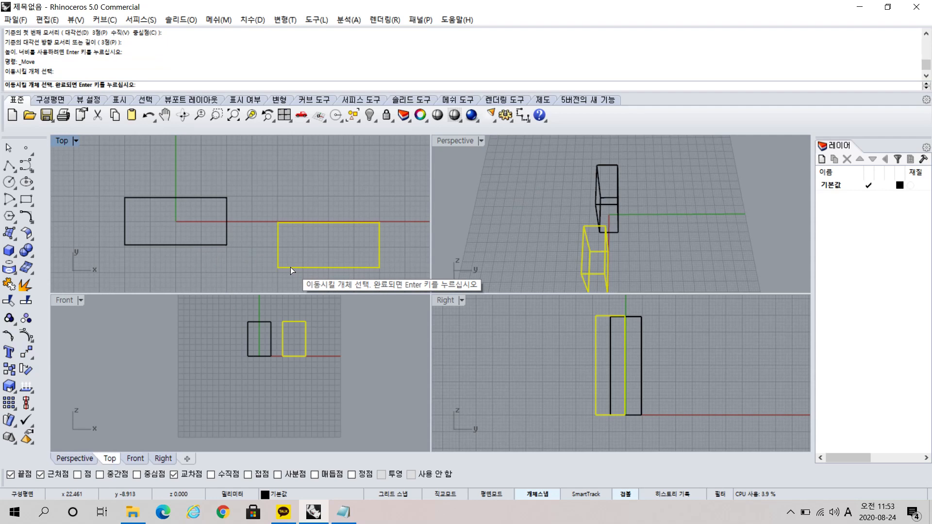
{"action": "key", "text": "Return"}
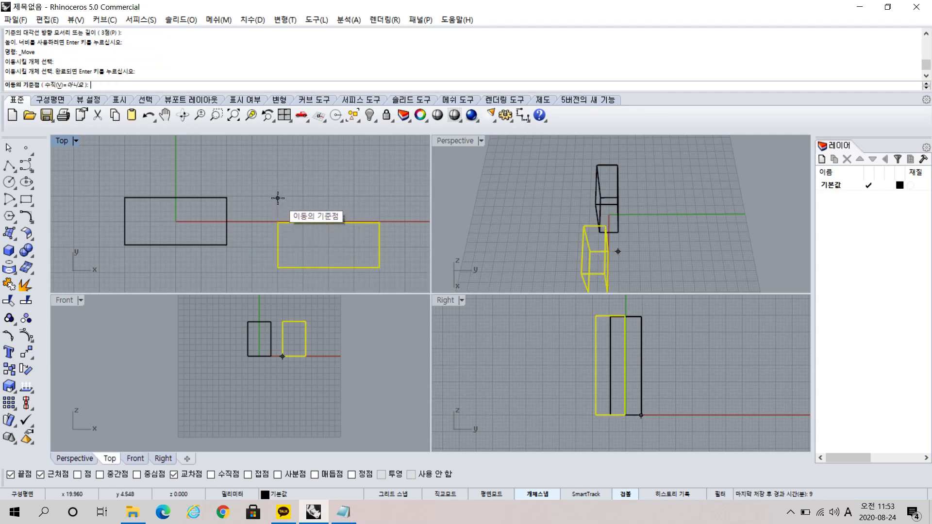
{"action": "left_click", "coordinate": [277, 223]}
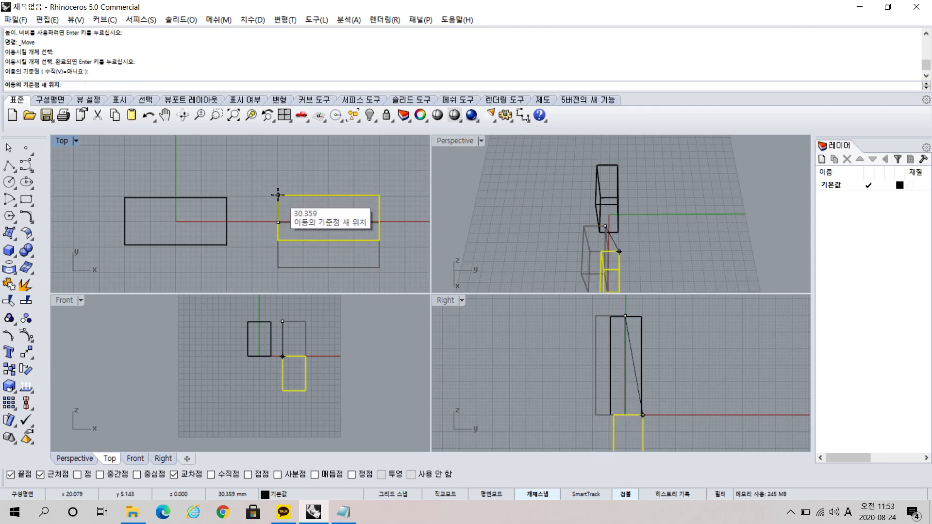
{"action": "left_click", "coordinate": [278, 197]}
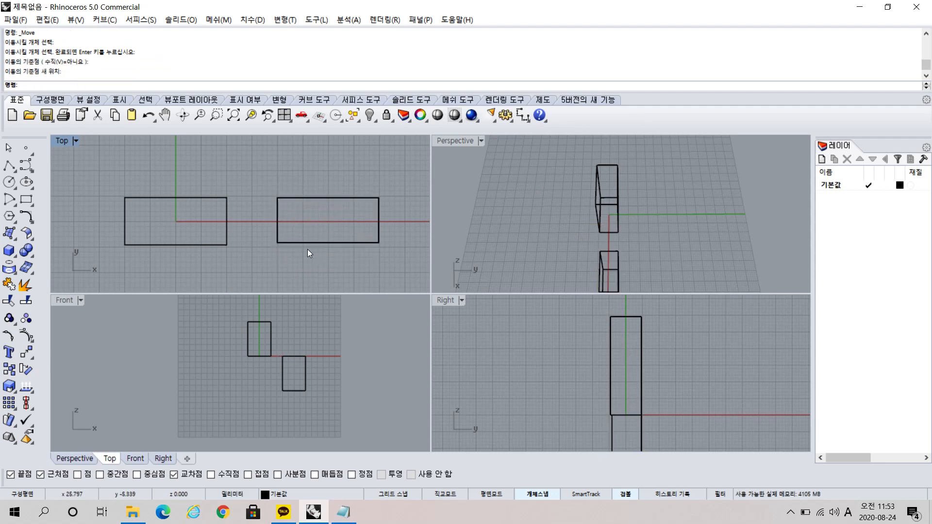
{"action": "right_click_drag", "start_coordinate": [304, 249], "coordinate": [312, 232]}
{"action": "right_click_drag", "start_coordinate": [592, 250], "coordinate": [757, 197]}
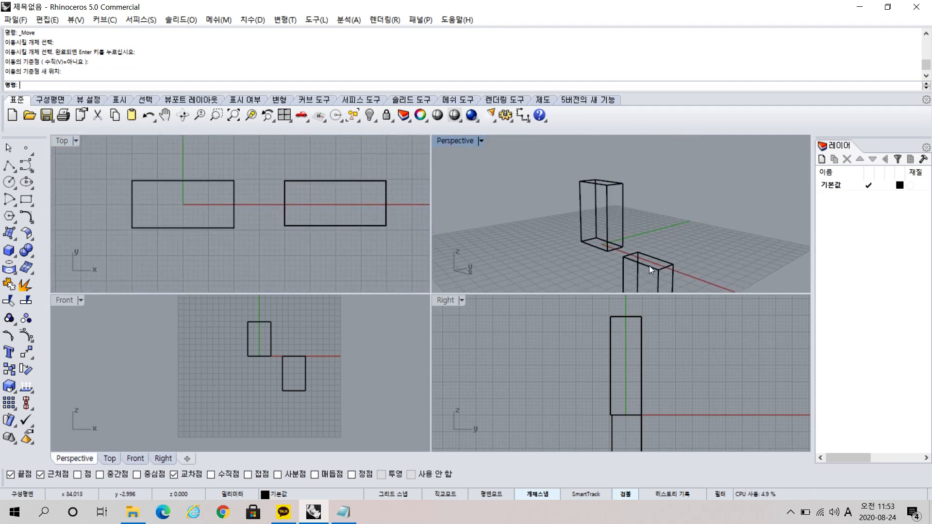
{"action": "key", "text": "ctrl+z"}
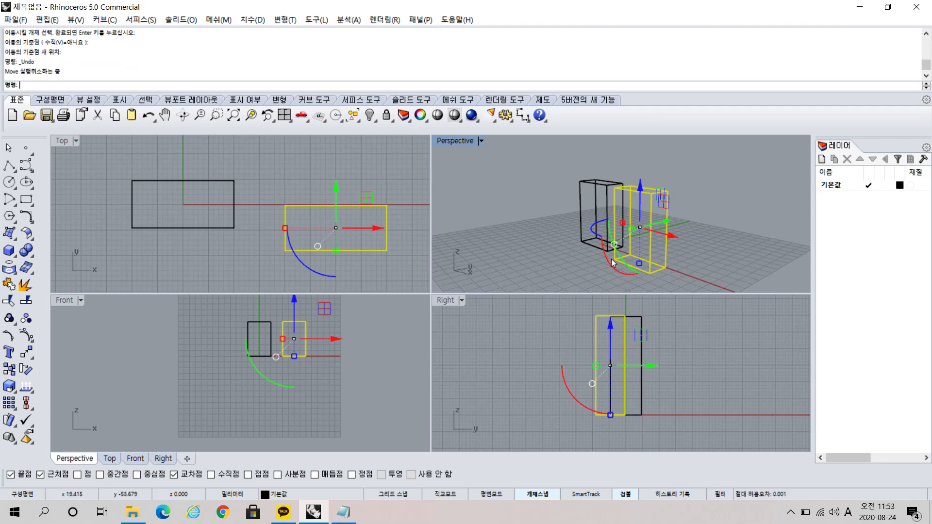
Shift the second box along the y-axis with the gumball in the Right view to align it with the first block, and deselect it.
{"action": "right_click_drag", "start_coordinate": [704, 256], "coordinate": [768, 246]}
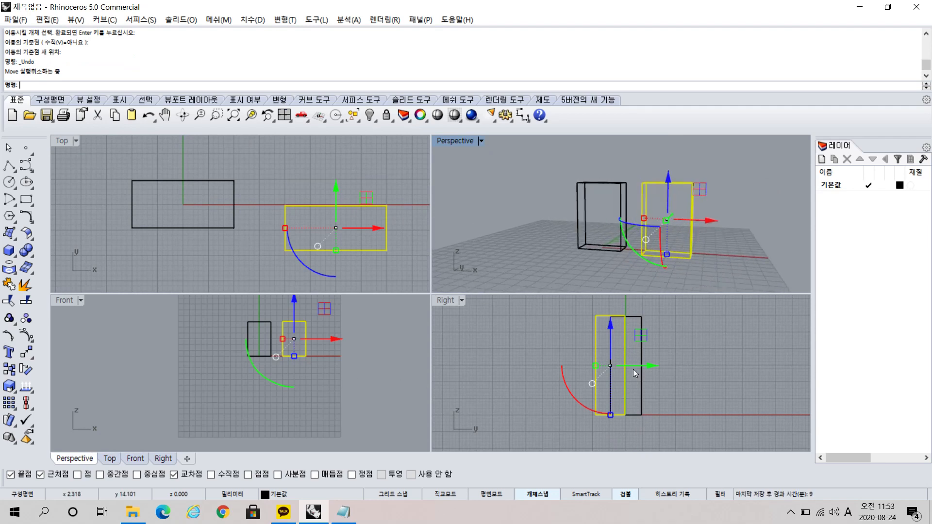
{"action": "mouse_move", "coordinate": [651, 369]}
{"action": "left_mouse_down"}
{"action": "mouse_move", "coordinate": [682, 367]}
{"action": "mouse_move", "coordinate": [666, 363]}
{"action": "left_mouse_up"}
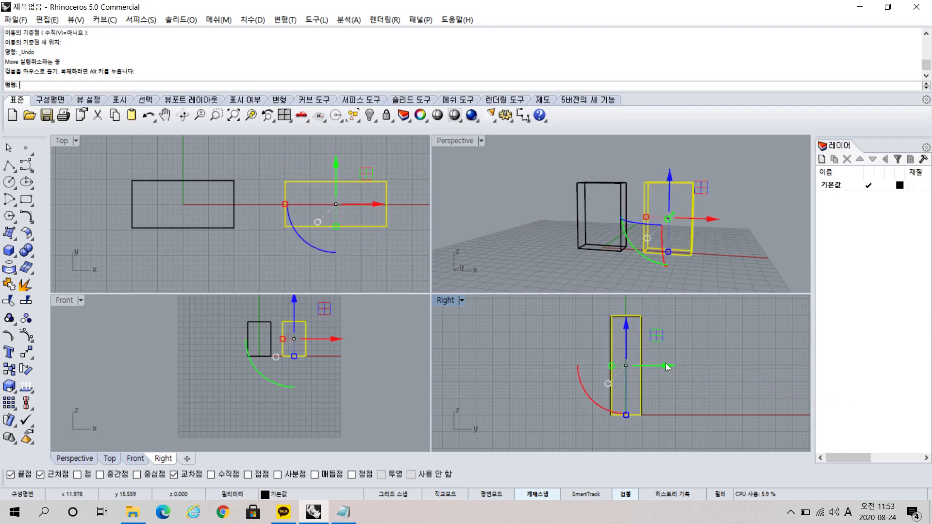
{"action": "mouse_move", "coordinate": [677, 289]}
{"action": "right_mouse_down"}
{"action": "mouse_move", "coordinate": [732, 292]}
{"action": "mouse_move", "coordinate": [740, 250]}
{"action": "mouse_move", "coordinate": [725, 218]}
{"action": "mouse_move", "coordinate": [728, 242]}
{"action": "mouse_move", "coordinate": [709, 272]}
{"action": "mouse_move", "coordinate": [679, 281]}
{"action": "right_mouse_up"}
{"action": "left_click", "coordinate": [744, 261]}
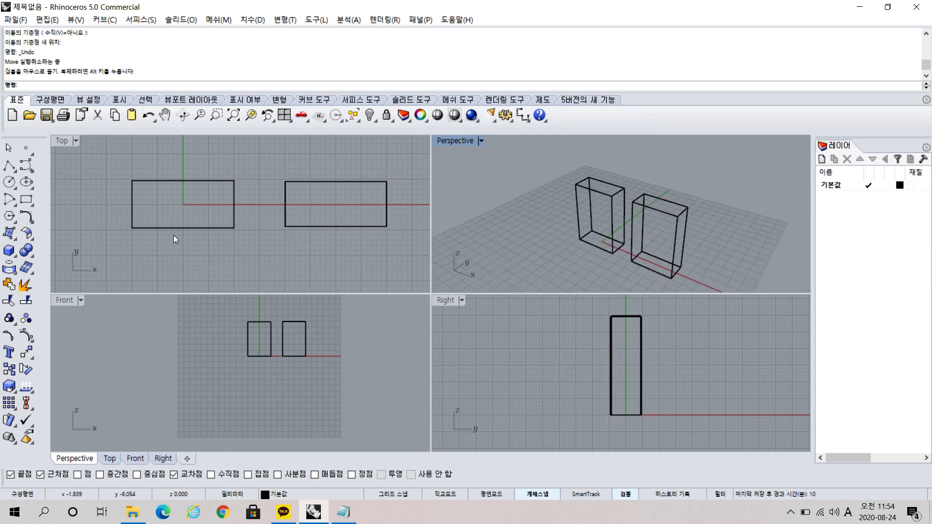
{"action": "key", "text": "ctrl"}
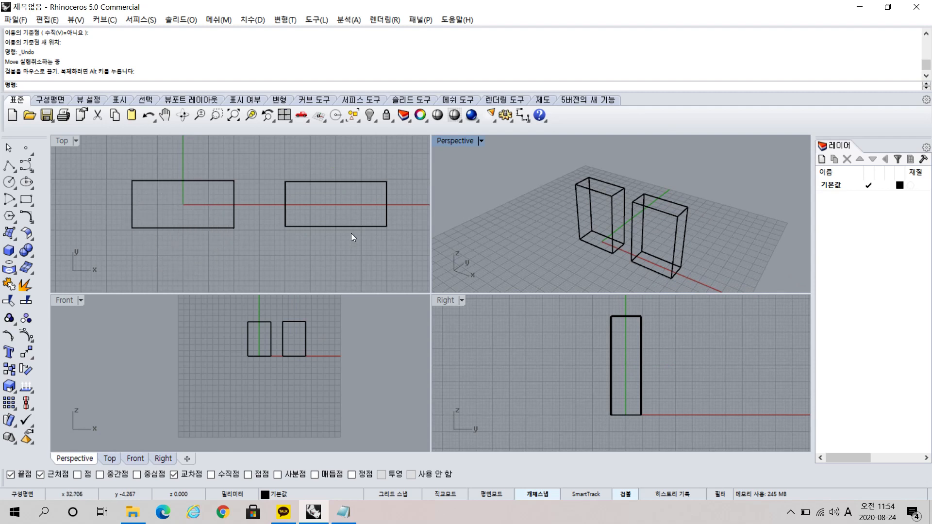
{"action": "key", "text": "ctrl"}
Maximize the Perspective view, set its display mode to Shaded (음영), and view both boxes from other angles.
{"action": "double_click", "coordinate": [462, 141]}
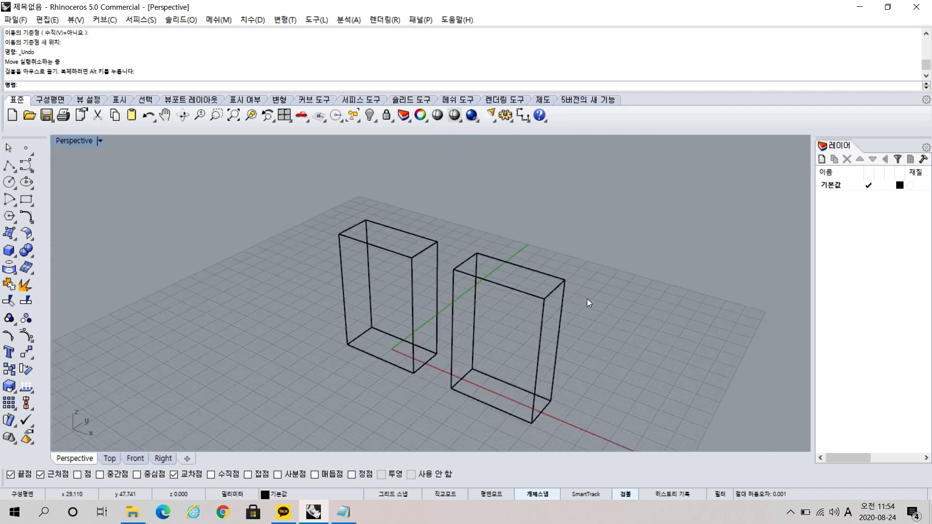
{"action": "right_click_drag", "start_coordinate": [668, 287], "coordinate": [613, 310]}
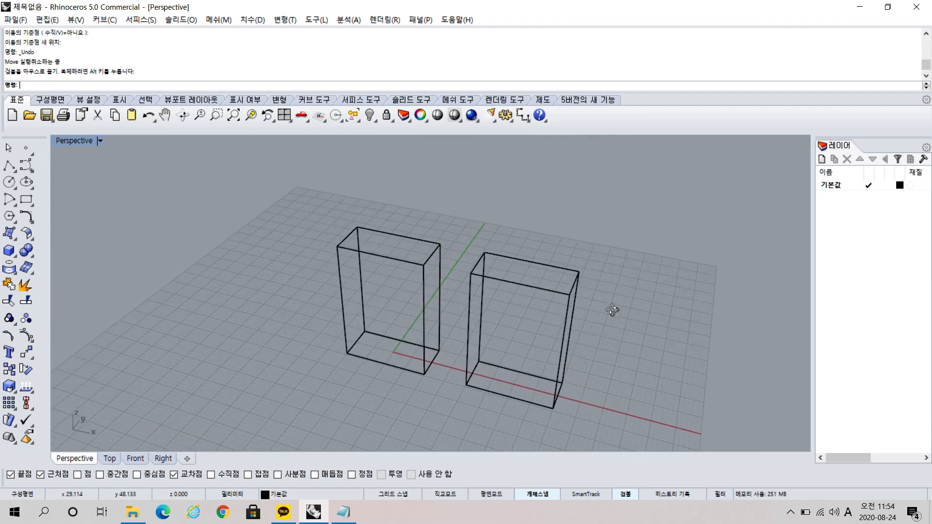
{"action": "left_click", "coordinate": [100, 141]}
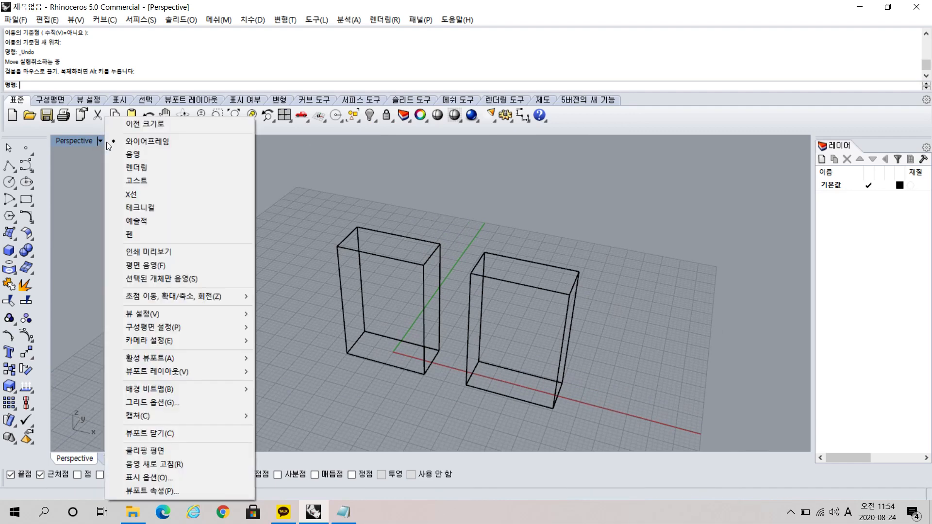
{"action": "left_click", "coordinate": [160, 146]}
{"action": "left_click", "coordinate": [193, 154]}
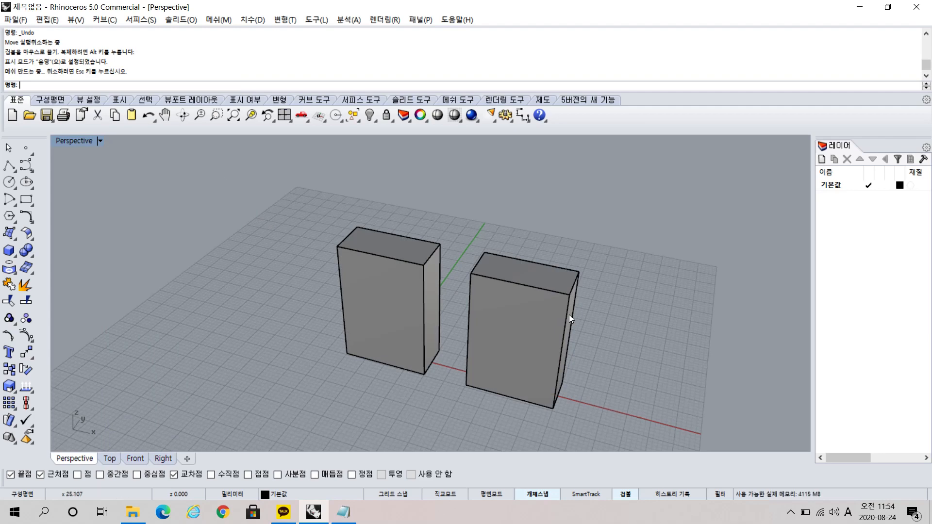
{"action": "right_click_drag", "start_coordinate": [568, 315], "coordinate": [606, 328]}
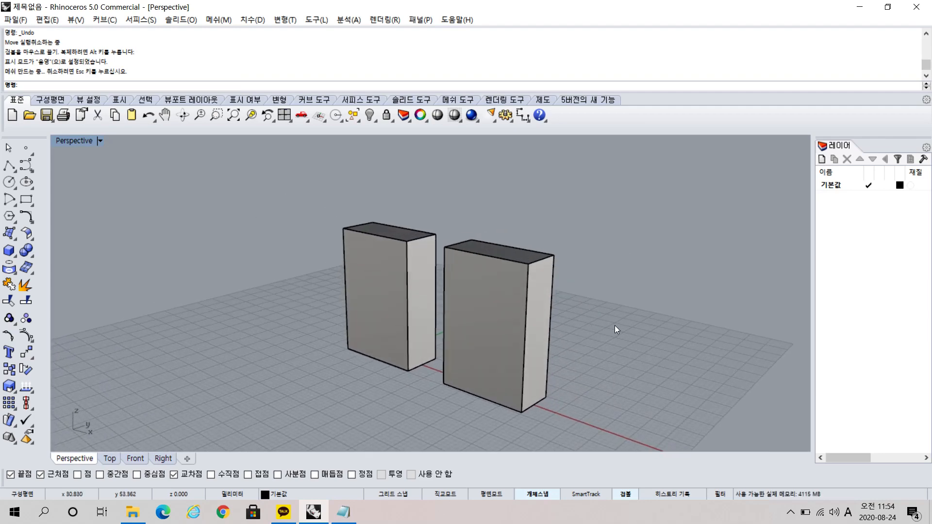
{"action": "right_click_drag", "start_coordinate": [583, 365], "coordinate": [669, 354]}
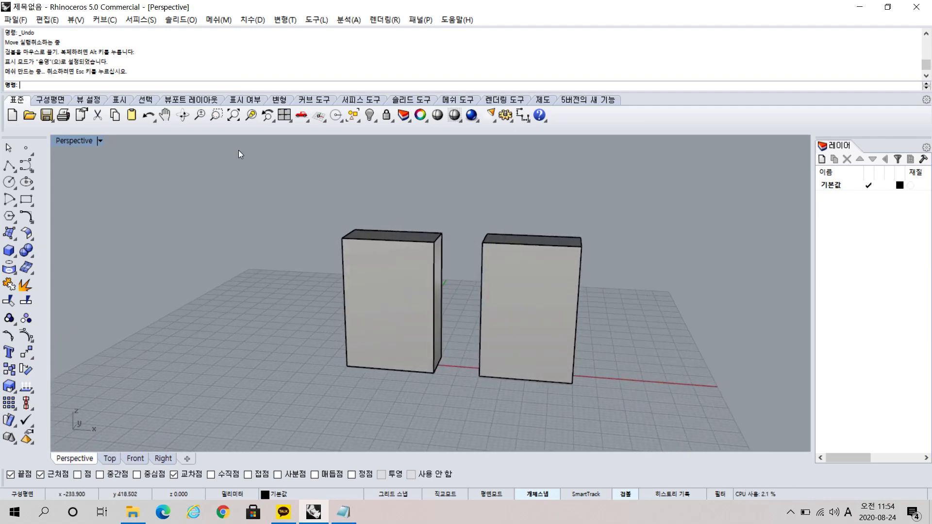
View both boxes in the Rendered (렌더링) and Ghosted (고스트) display modes from different angles.
{"action": "left_click", "coordinate": [100, 141]}
{"action": "left_click", "coordinate": [125, 165]}
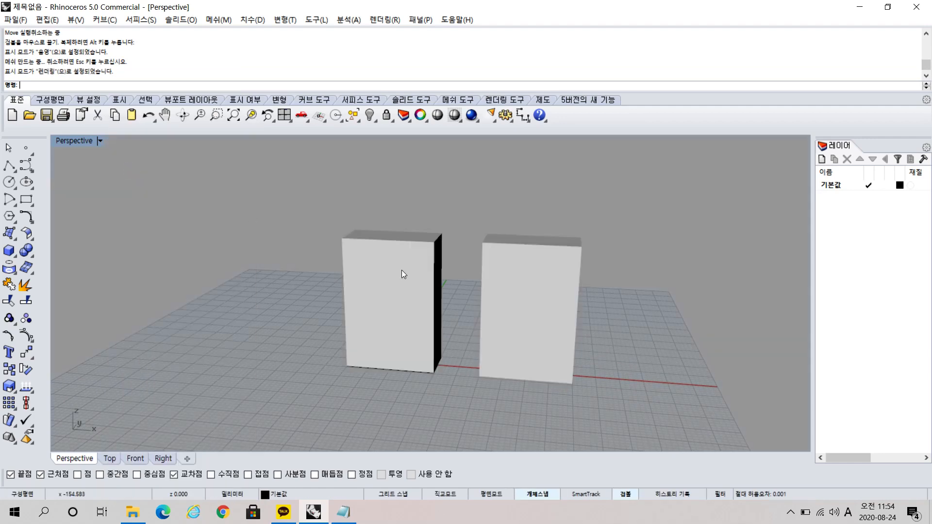
{"action": "right_click_drag", "start_coordinate": [400, 270], "coordinate": [452, 304]}
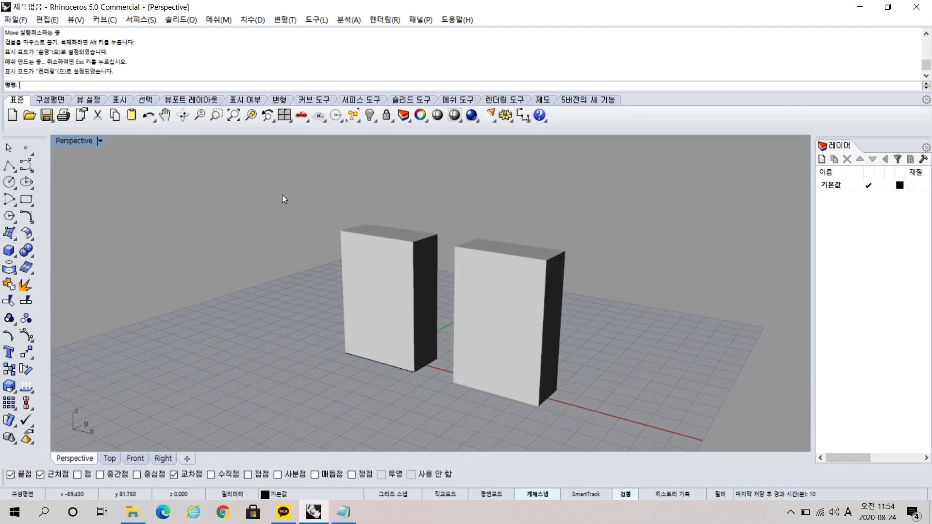
{"action": "left_click", "coordinate": [100, 141]}
{"action": "left_click", "coordinate": [145, 179]}
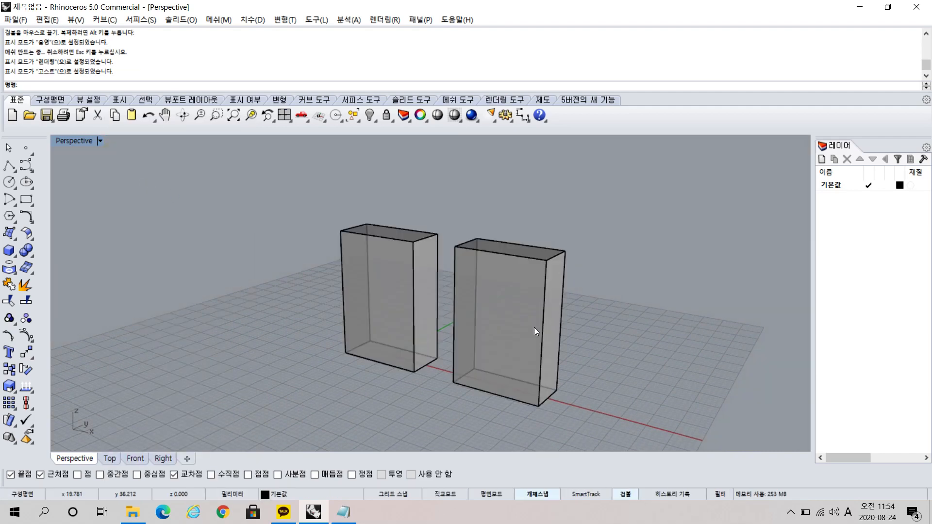
{"action": "right_click_drag", "start_coordinate": [534, 328], "coordinate": [485, 335]}
Preview the two boxes in the X-ray (X선) and Technical (테크니컬) display modes.
{"action": "left_click", "coordinate": [99, 141]}
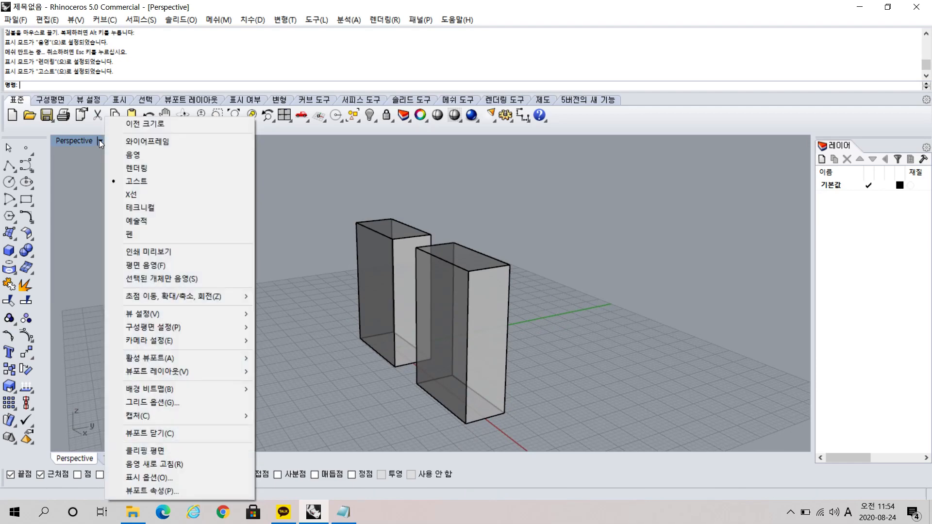
{"action": "left_click", "coordinate": [139, 192]}
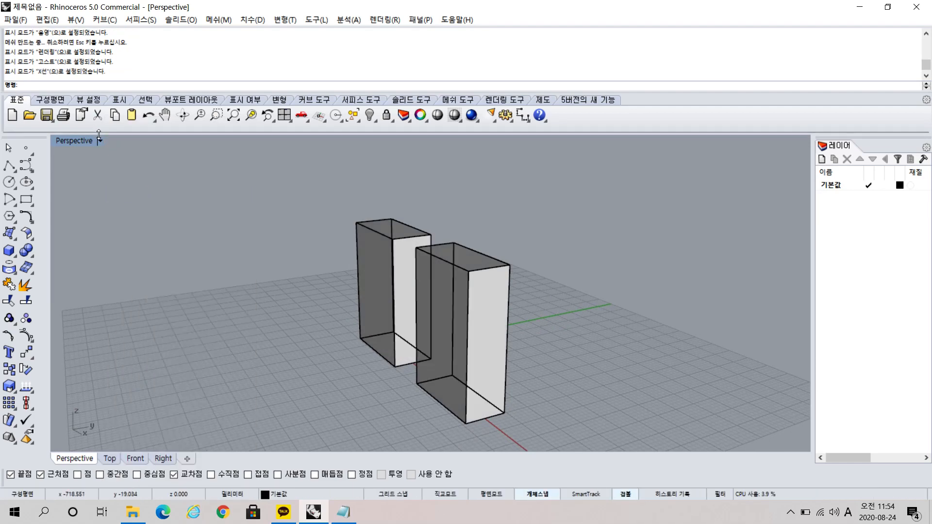
{"action": "left_click", "coordinate": [100, 141]}
{"action": "left_click", "coordinate": [130, 210]}
{"action": "right_click_drag", "start_coordinate": [367, 316], "coordinate": [412, 316]}
Preview the two boxes in the Artistic (예술적) and Pen (펜) display modes.
{"action": "left_click", "coordinate": [100, 141]}
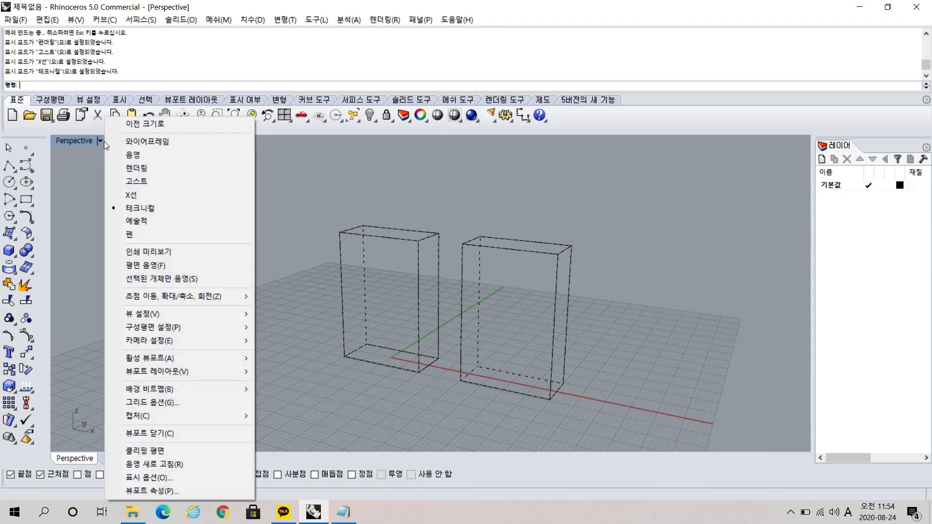
{"action": "left_click", "coordinate": [135, 220]}
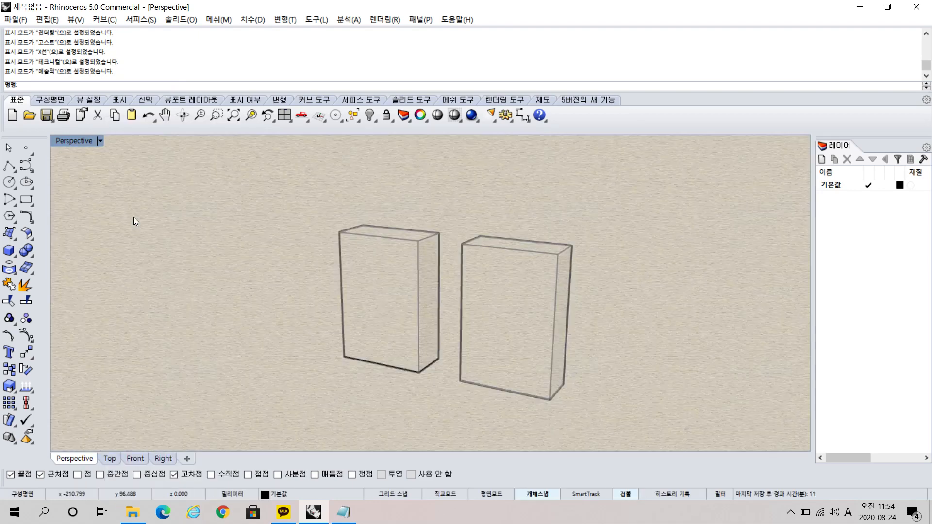
{"action": "left_click", "coordinate": [100, 140]}
{"action": "left_click", "coordinate": [124, 233]}
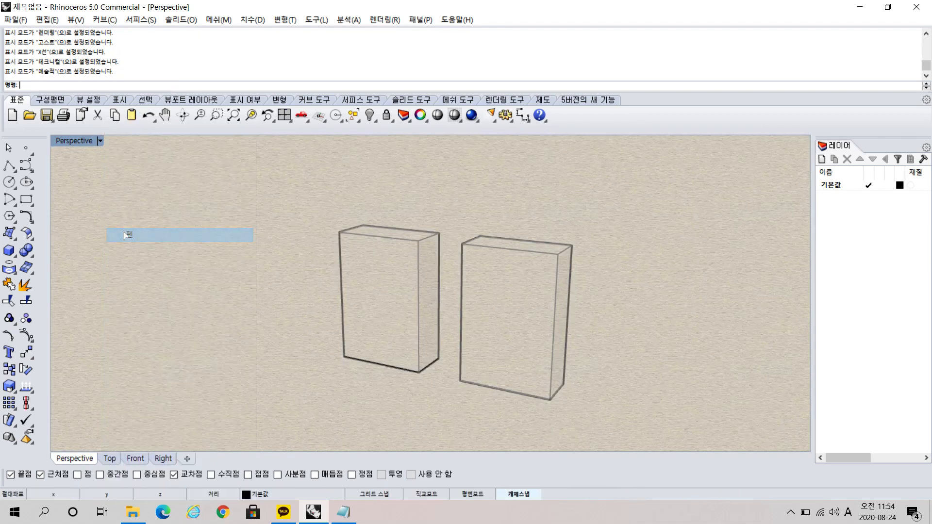
Return the Perspective view to Shaded (음영) for comparison and set its display mode to Rendered (렌더링).
{"action": "left_click", "coordinate": [100, 141]}
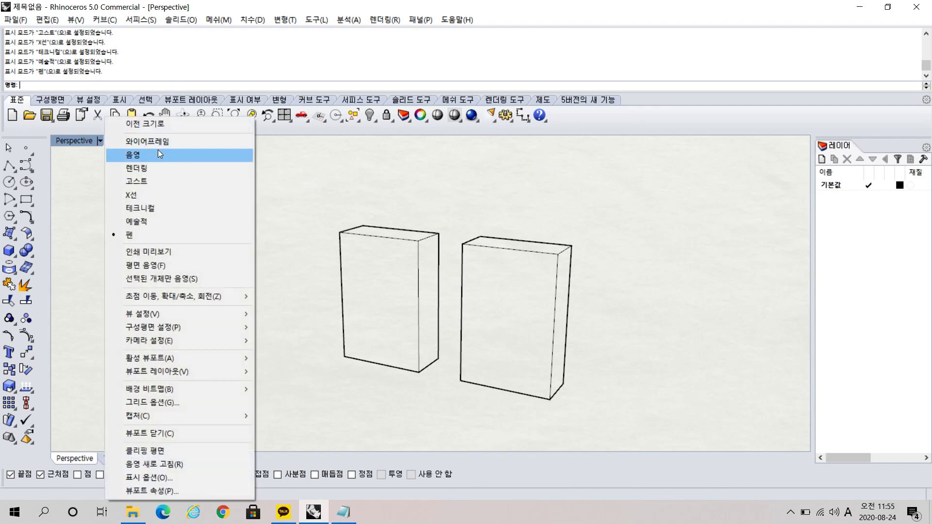
{"action": "left_click", "coordinate": [158, 153]}
{"action": "left_click", "coordinate": [101, 141]}
{"action": "left_click", "coordinate": [137, 169]}
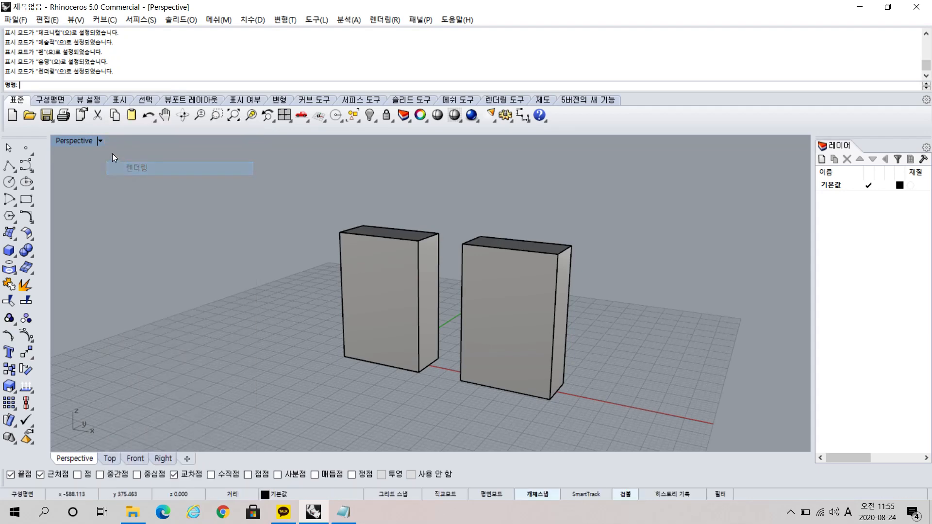
{"action": "left_click", "coordinate": [100, 140]}
{"action": "left_click", "coordinate": [124, 170]}
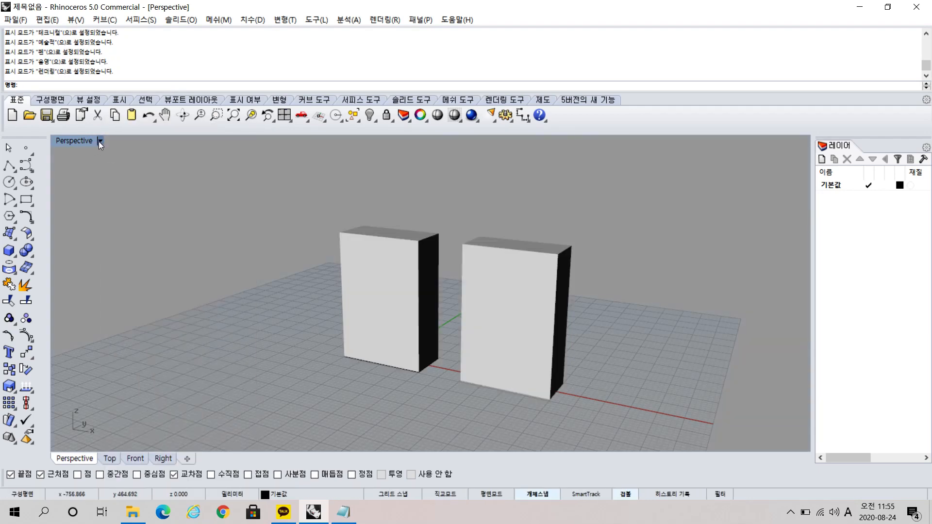
Set the Perspective view to Ghosted (고스트) and inspect both boxes from different angles.
{"action": "left_click", "coordinate": [100, 141]}
{"action": "left_click", "coordinate": [156, 182]}
{"action": "right_click_drag", "start_coordinate": [598, 266], "coordinate": [544, 282]}
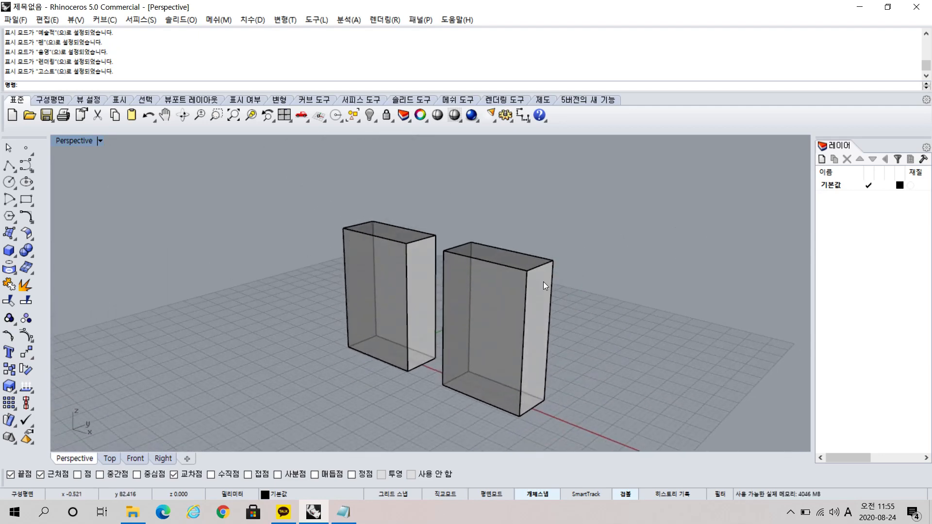
{"action": "left_click", "coordinate": [542, 283]}
{"action": "left_click", "coordinate": [701, 294]}
{"action": "left_click", "coordinate": [431, 285]}
{"action": "left_click", "coordinate": [682, 303]}
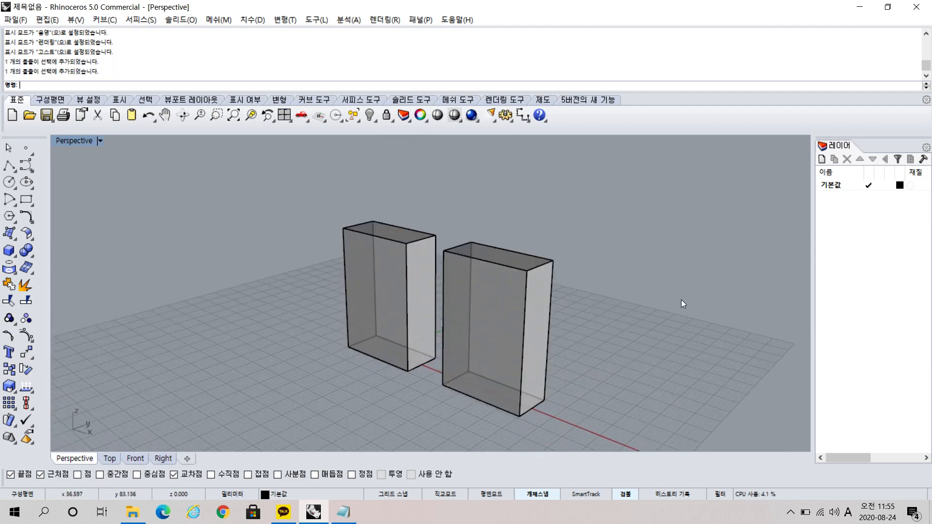
{"action": "right_click_drag", "start_coordinate": [682, 305], "coordinate": [577, 302]}
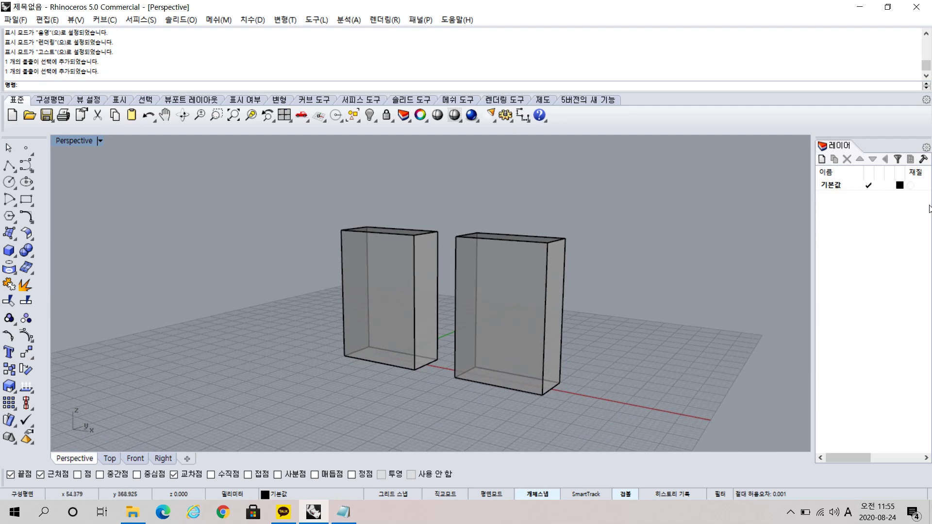
Create two new layers, 레이어 01 and 레이어 02, keeping their default names.
{"action": "left_click", "coordinate": [822, 159]}
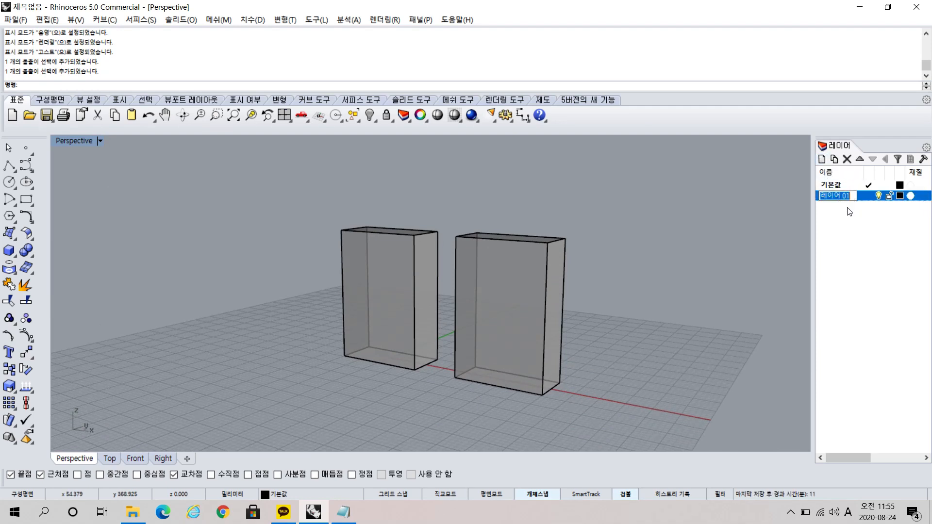
{"action": "left_click", "coordinate": [850, 213]}
{"action": "left_click", "coordinate": [821, 159]}
{"action": "left_click", "coordinate": [842, 234]}
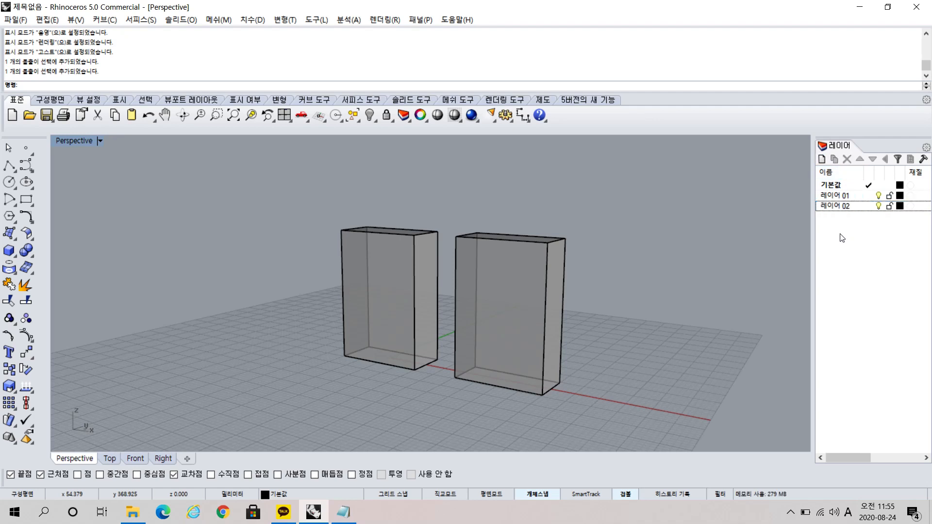
Assign the left box to 레이어 01 and the right box to 레이어 02.
{"action": "left_click", "coordinate": [368, 259]}
{"action": "right_click", "coordinate": [838, 196]}
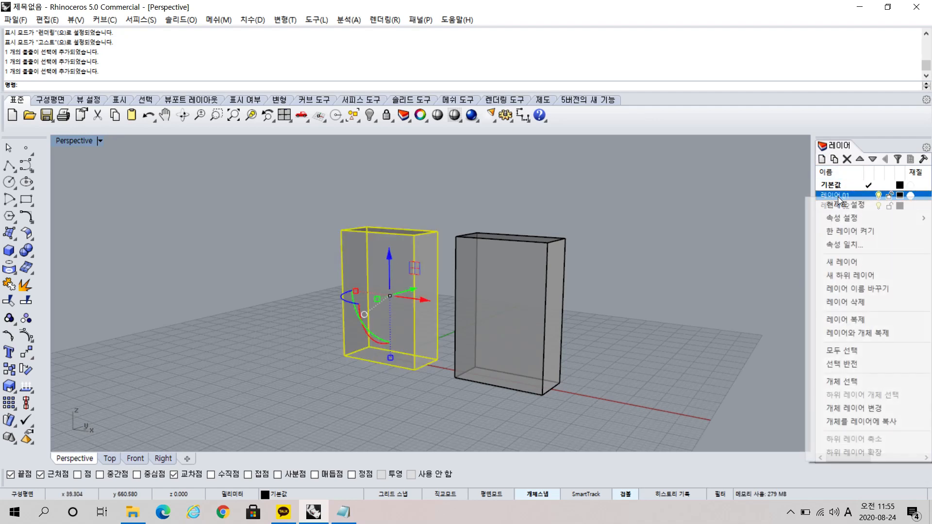
{"action": "left_click", "coordinate": [891, 409]}
{"action": "left_click", "coordinate": [506, 288]}
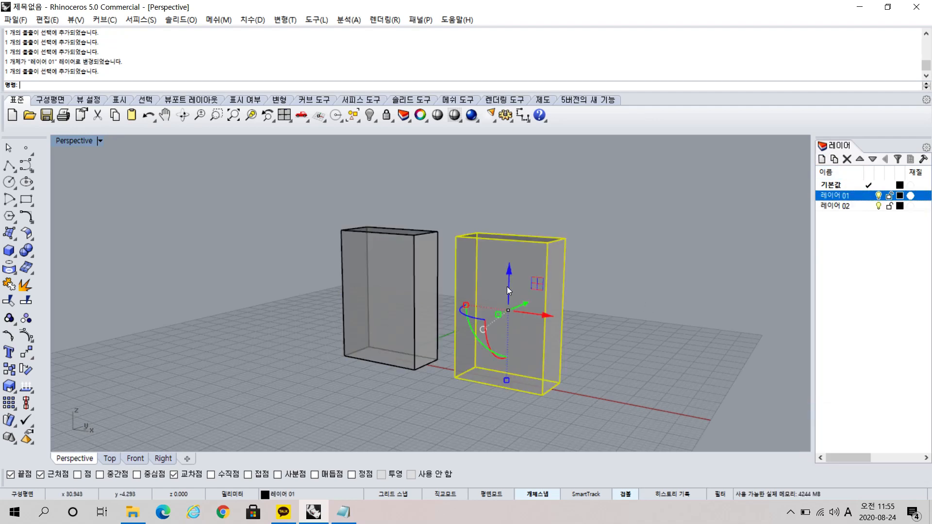
{"action": "right_click", "coordinate": [833, 206]}
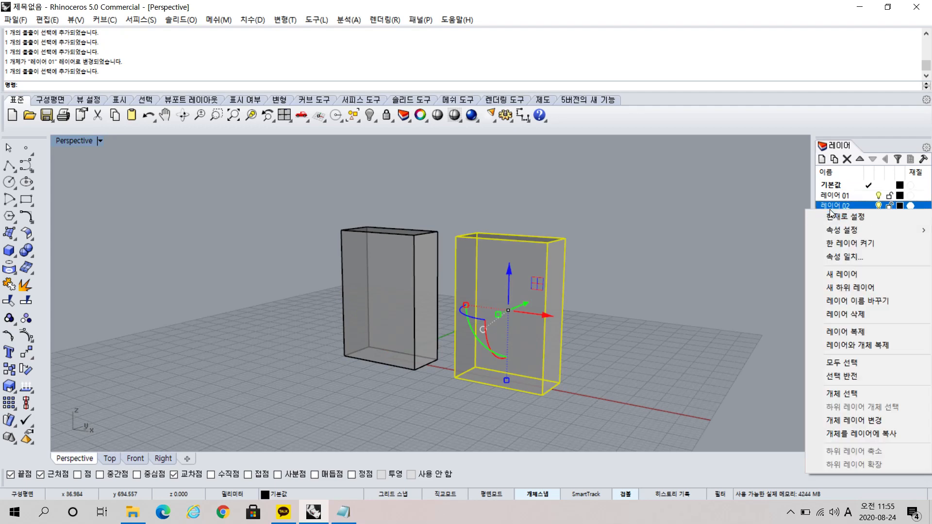
{"action": "left_click", "coordinate": [903, 420]}
Set the layer color of 레이어 01 to red and of 레이어 02 to green.
{"action": "left_click", "coordinate": [900, 196]}
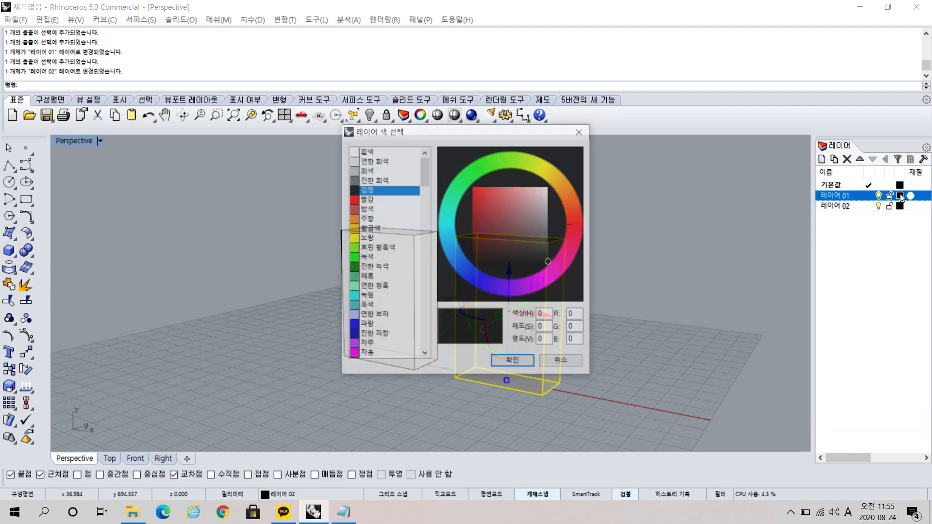
{"action": "left_click", "coordinate": [481, 194]}
{"action": "left_click", "coordinate": [513, 362]}
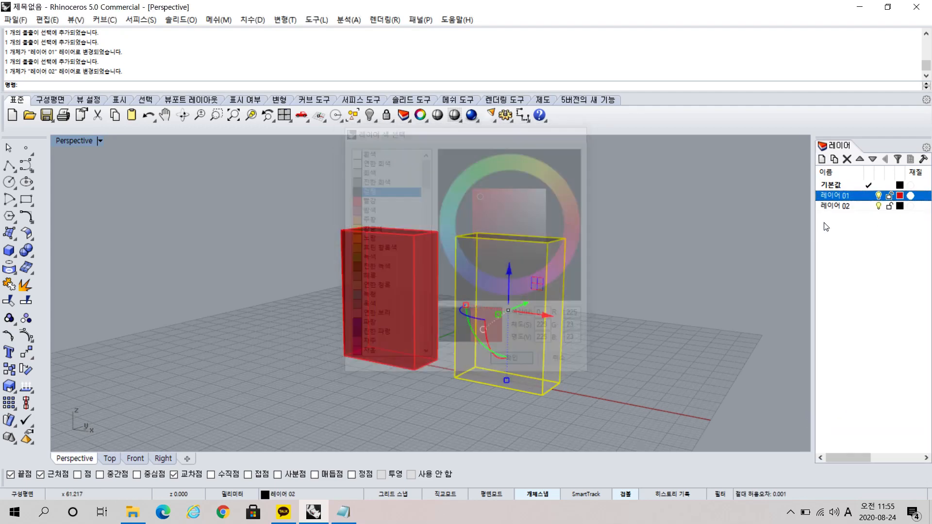
{"action": "left_click", "coordinate": [900, 206]}
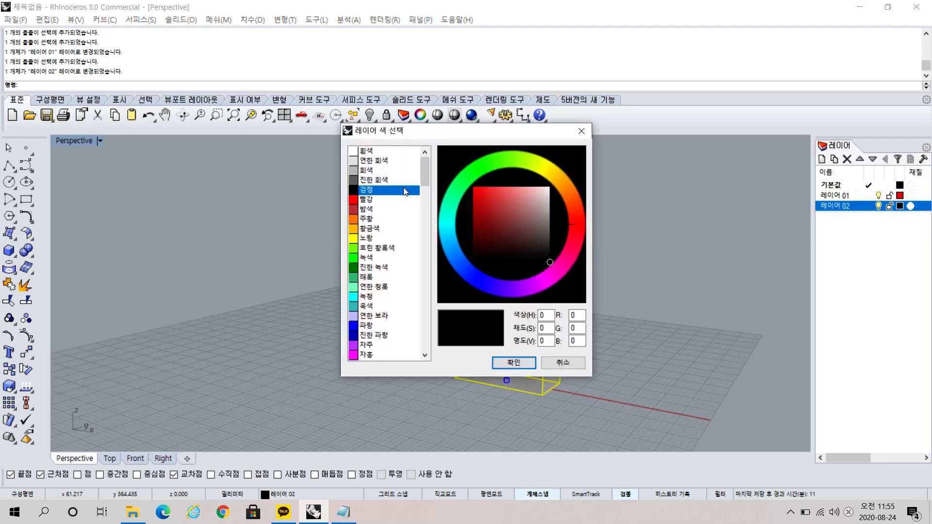
{"action": "left_click", "coordinate": [470, 187]}
{"action": "left_click", "coordinate": [517, 362]}
{"action": "right_click_drag", "start_coordinate": [631, 312], "coordinate": [644, 335]}
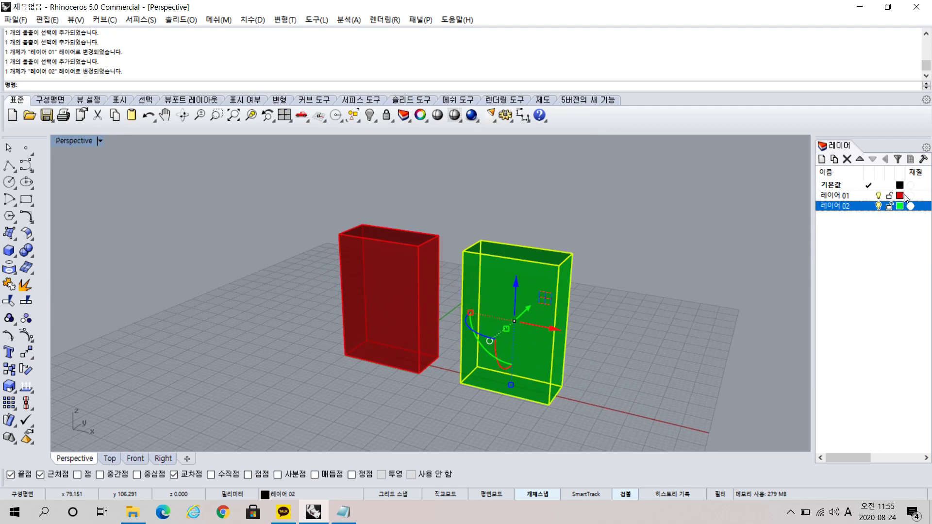
Select the red and green boxes in turn to check their layers, and inspect their colors from several angles.
{"action": "key", "text": "ctrl"}
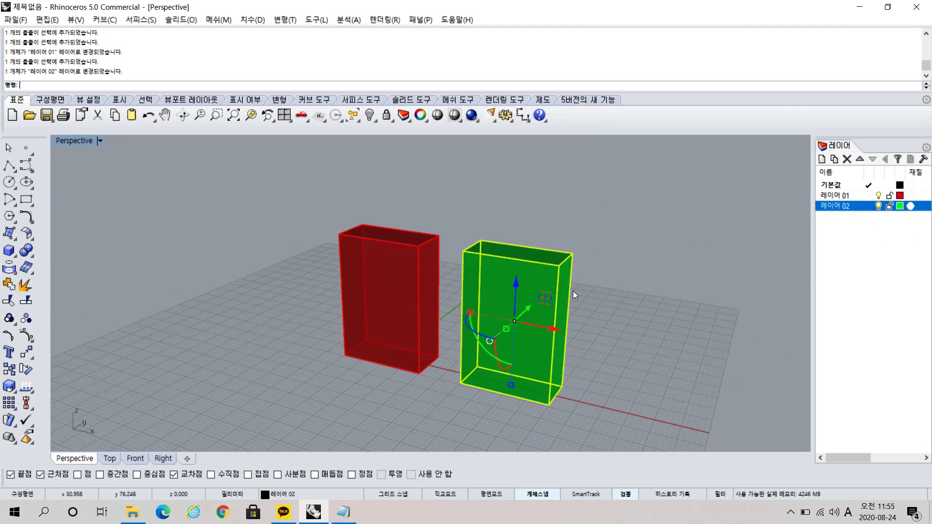
{"action": "left_click", "coordinate": [625, 215]}
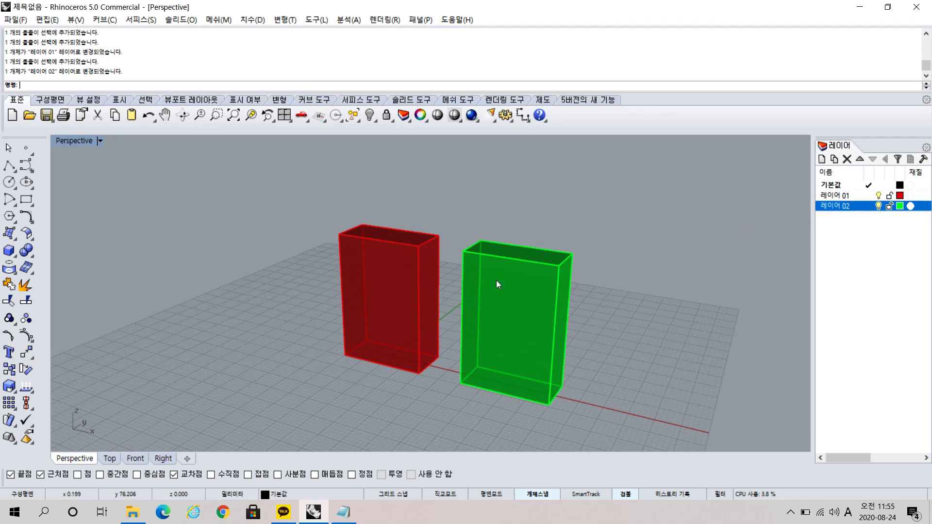
{"action": "left_click", "coordinate": [389, 285]}
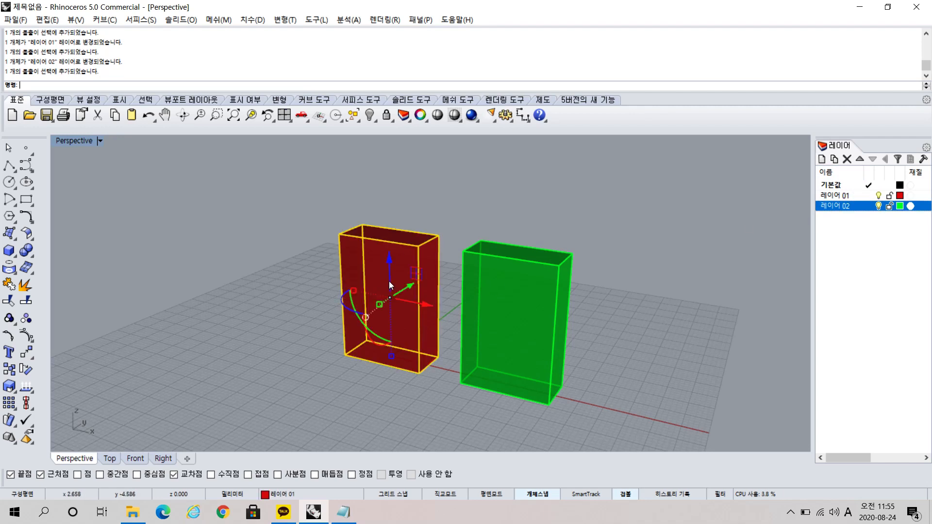
{"action": "left_click", "coordinate": [538, 312]}
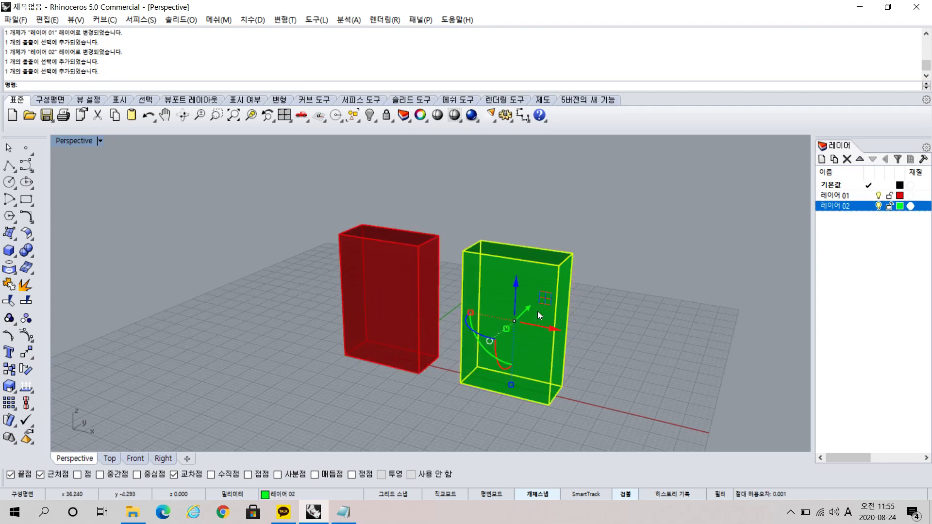
{"action": "right_click_drag", "start_coordinate": [591, 308], "coordinate": [599, 341]}
{"action": "left_click", "coordinate": [648, 324]}
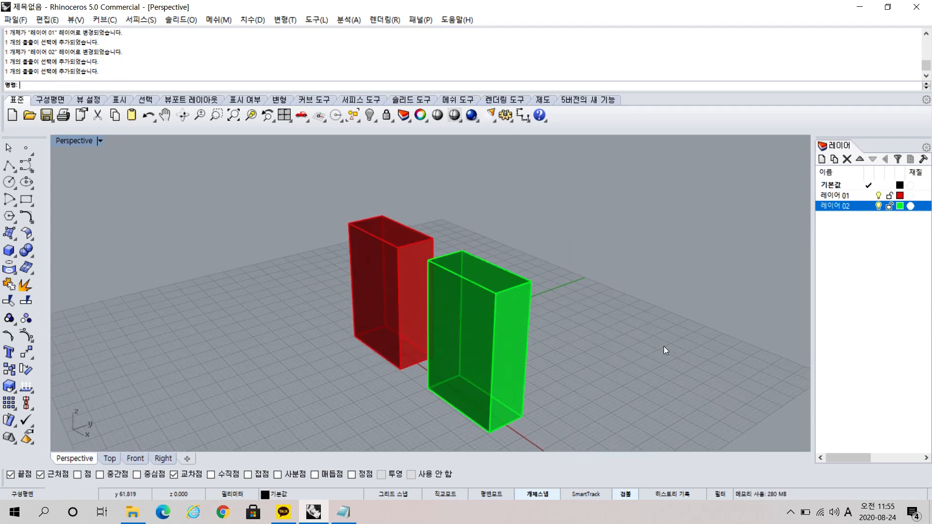
{"action": "right_click_drag", "start_coordinate": [663, 345], "coordinate": [582, 346]}
{"action": "key", "text": "ctrl"}
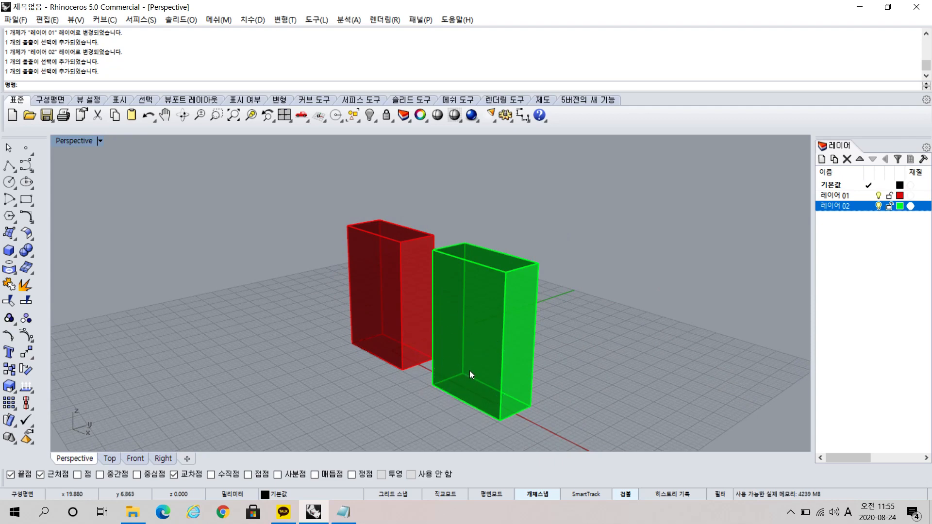
{"action": "mouse_move", "coordinate": [469, 357]}
{"action": "right_mouse_down"}
{"action": "mouse_move", "coordinate": [499, 348]}
{"action": "mouse_move", "coordinate": [487, 353]}
{"action": "right_mouse_up"}
Compare the layer-colored boxes in the Shaded (음영), Rendered (렌더링) and Ghosted (고스트) display modes.
{"action": "left_click", "coordinate": [97, 140]}
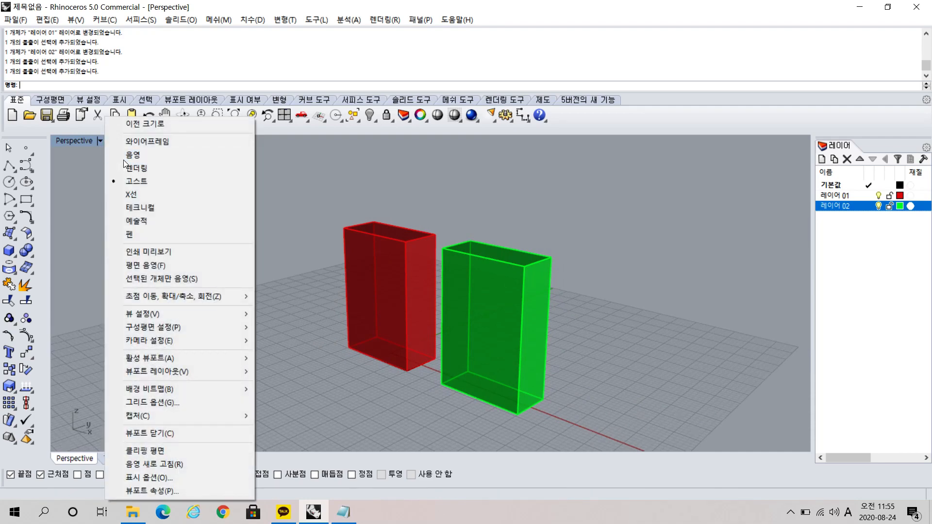
{"action": "left_click", "coordinate": [123, 158]}
{"action": "mouse_move", "coordinate": [618, 343]}
{"action": "right_mouse_down"}
{"action": "mouse_move", "coordinate": [636, 325]}
{"action": "mouse_move", "coordinate": [616, 337]}
{"action": "right_mouse_up"}
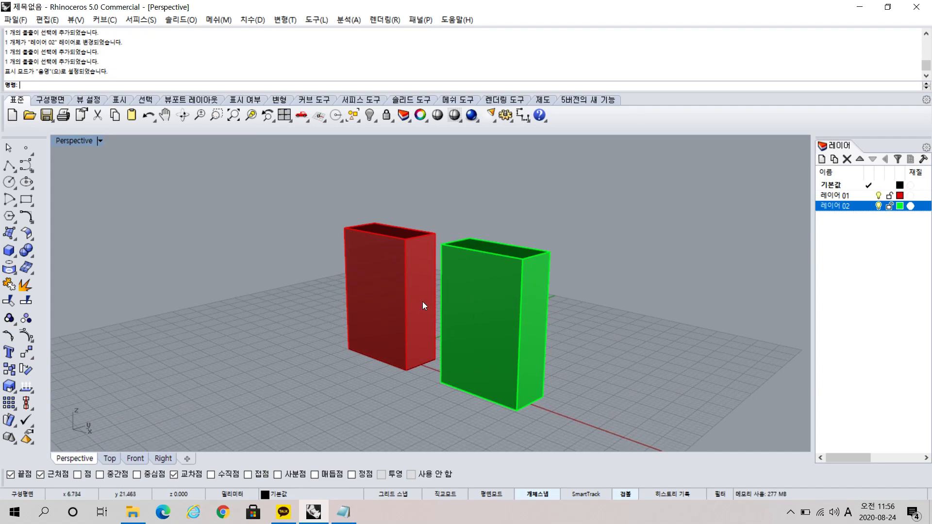
{"action": "left_click", "coordinate": [102, 142]}
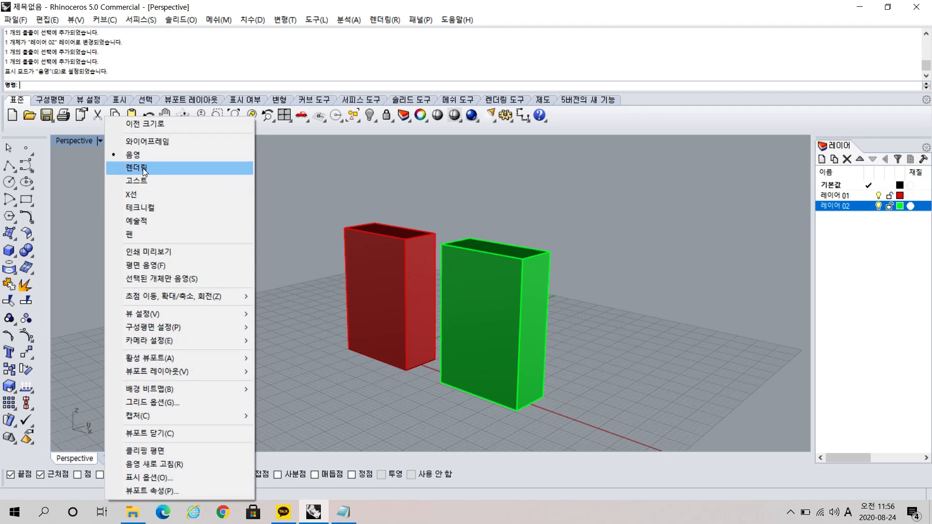
{"action": "left_click", "coordinate": [143, 168]}
{"action": "left_click", "coordinate": [101, 140]}
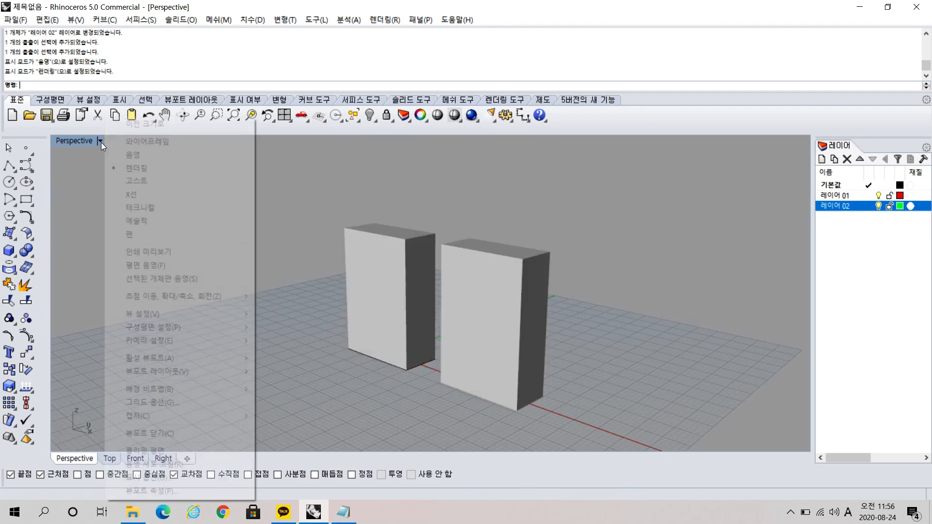
{"action": "left_click", "coordinate": [152, 184]}
{"action": "right_click_drag", "start_coordinate": [427, 319], "coordinate": [639, 376]}
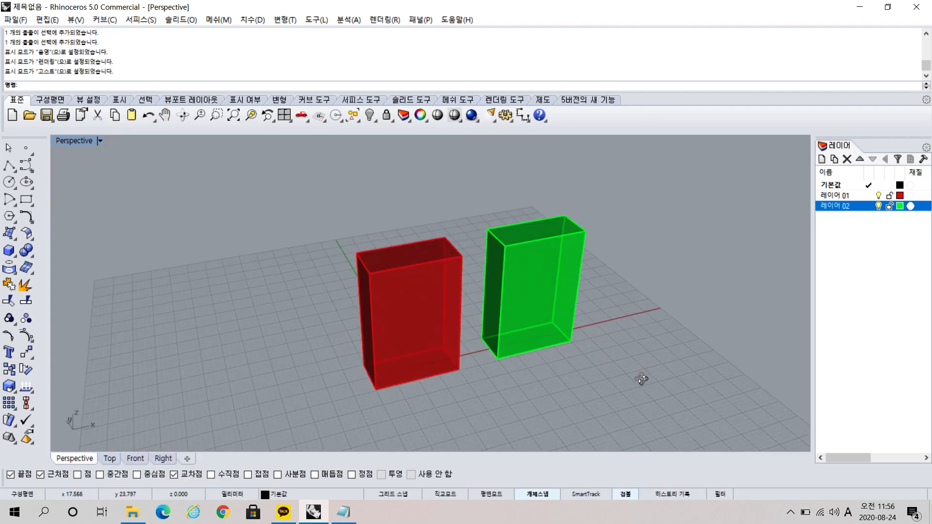
Set the Perspective view's display mode to Rendered (렌더링) with both boxes in view.
{"action": "left_click", "coordinate": [101, 141]}
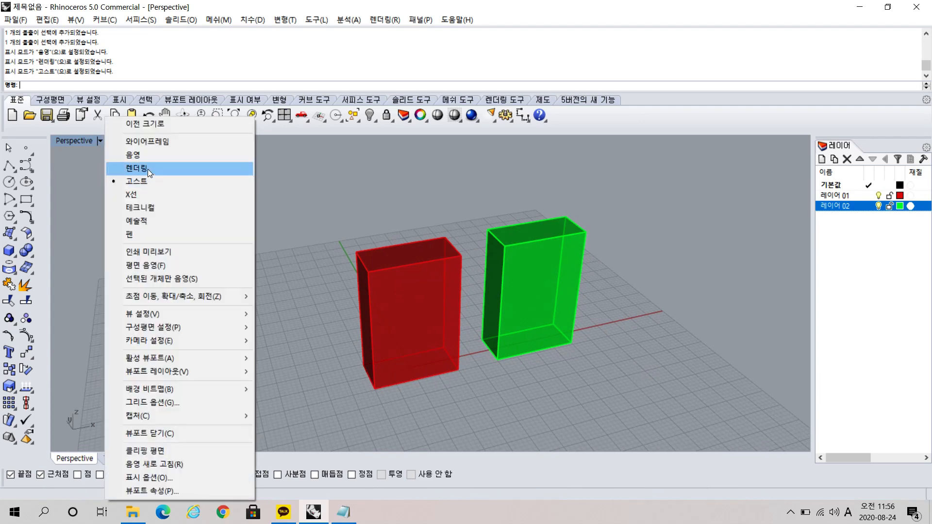
{"action": "left_click", "coordinate": [145, 168]}
{"action": "right_click_drag", "start_coordinate": [571, 316], "coordinate": [437, 295]}
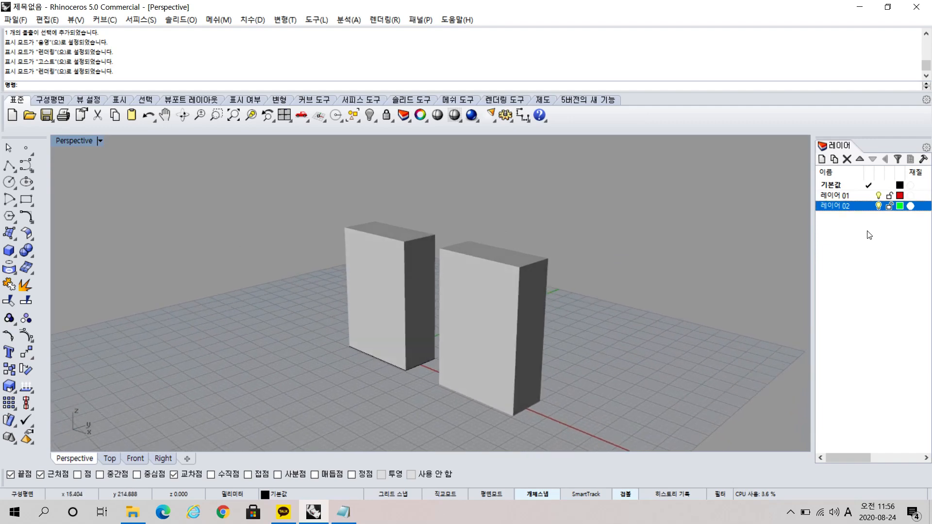
Give 레이어 02 a new layer material with its color set to orange (주황).
{"action": "left_click", "coordinate": [910, 207]}
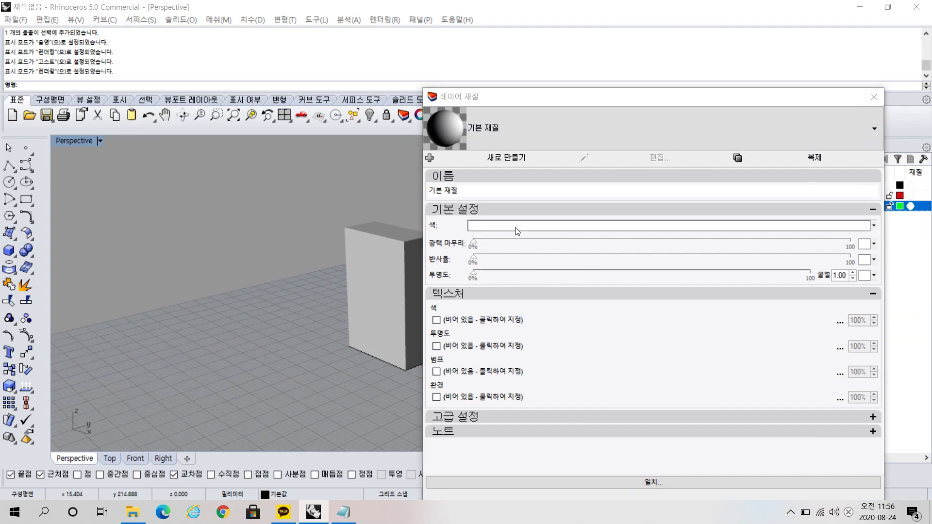
{"action": "left_click", "coordinate": [516, 227]}
{"action": "left_click", "coordinate": [584, 291]}
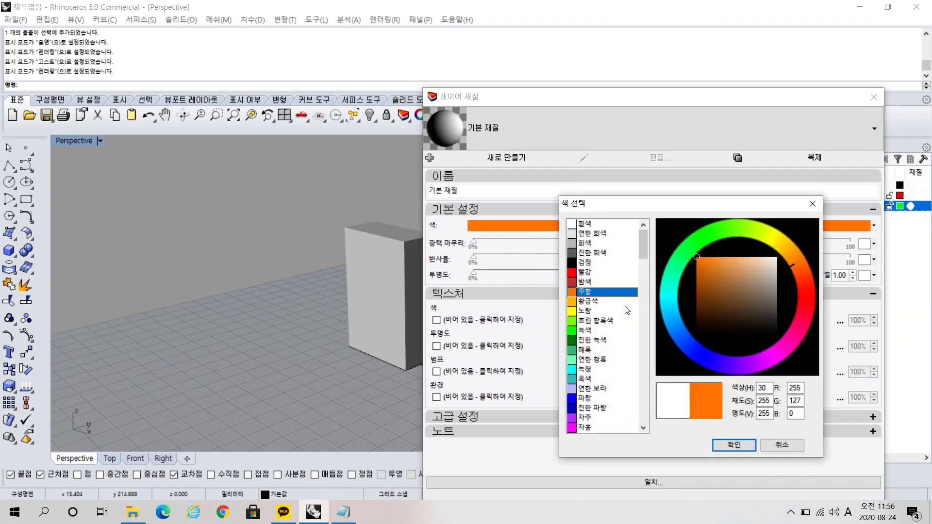
{"action": "left_click", "coordinate": [747, 446]}
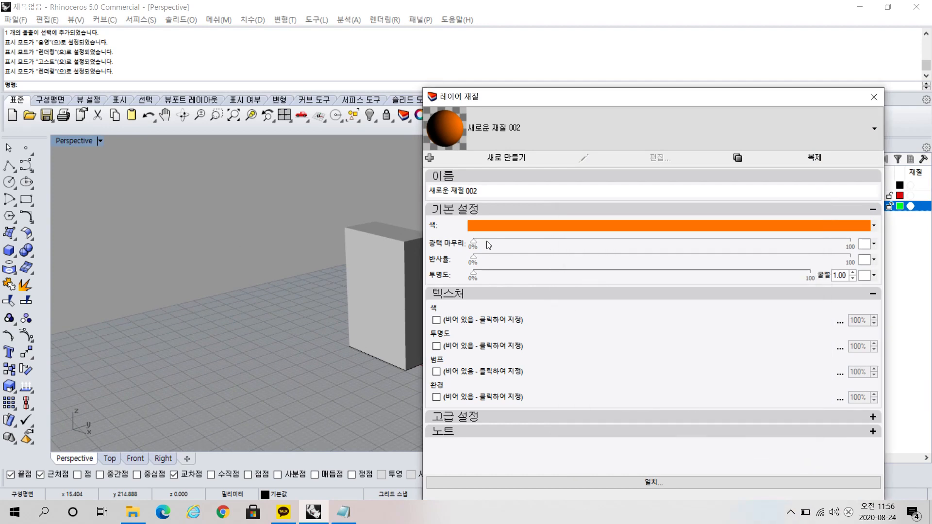
Set the 레이어 02 material's gloss finish to 18%, reflectivity to 12% and transparency to 37%, and apply it.
{"action": "left_click_drag", "start_coordinate": [474, 243], "coordinate": [542, 243]}
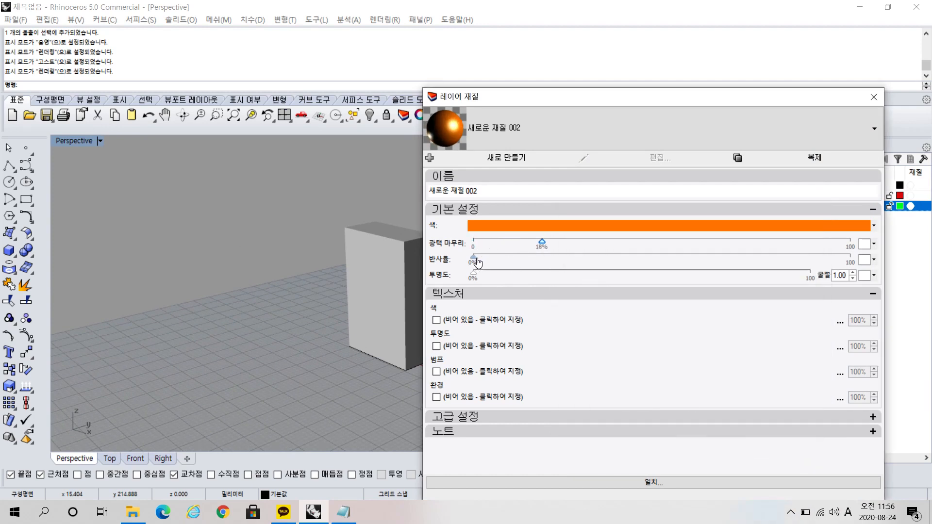
{"action": "left_click_drag", "start_coordinate": [474, 258], "coordinate": [600, 274]}
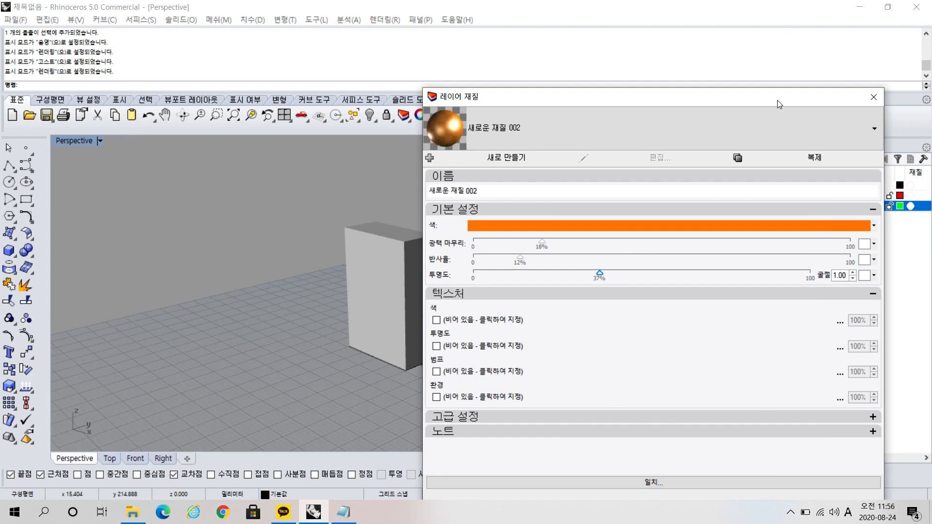
{"action": "left_click_drag", "start_coordinate": [778, 104], "coordinate": [753, 46]}
{"action": "left_click", "coordinate": [736, 450]}
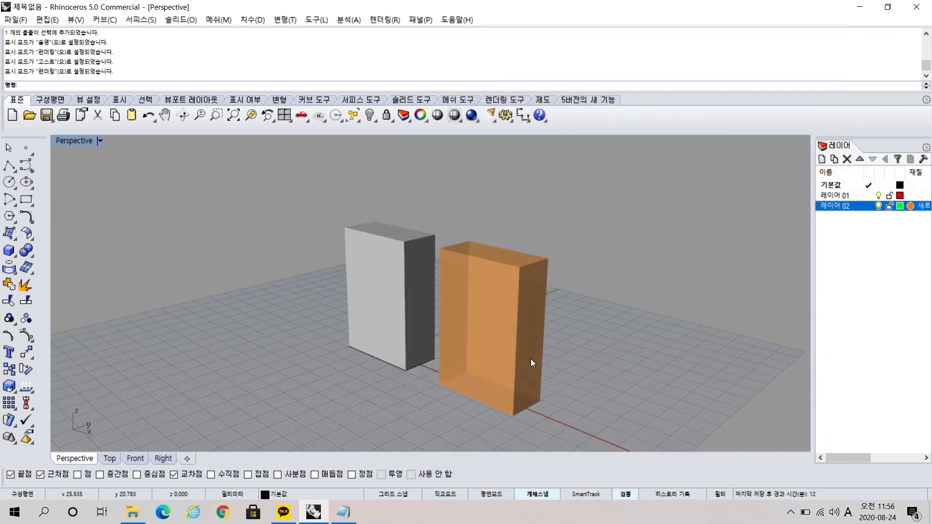
Examine the orange material's gloss, reflection and transparency on the rendered box from different angles.
{"action": "right_click_drag", "start_coordinate": [530, 359], "coordinate": [522, 381]}
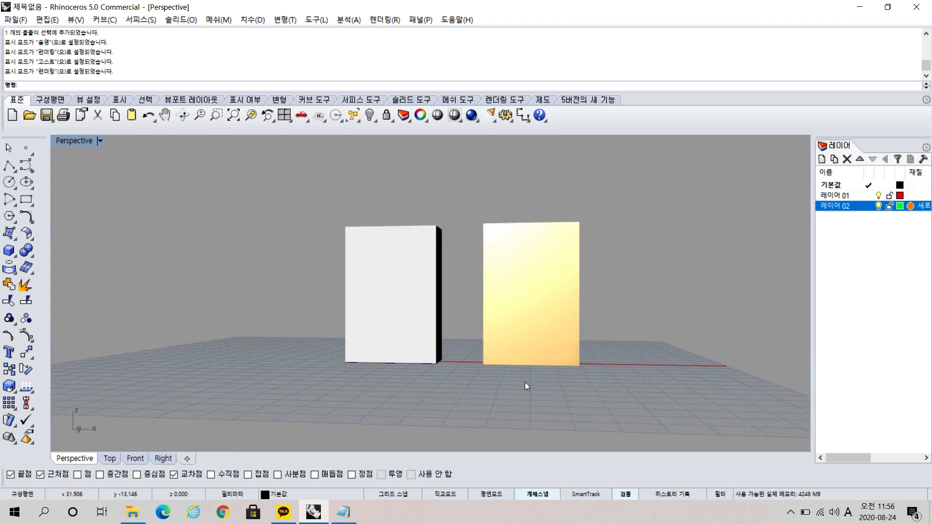
{"action": "right_click_drag", "start_coordinate": [538, 289], "coordinate": [538, 247]}
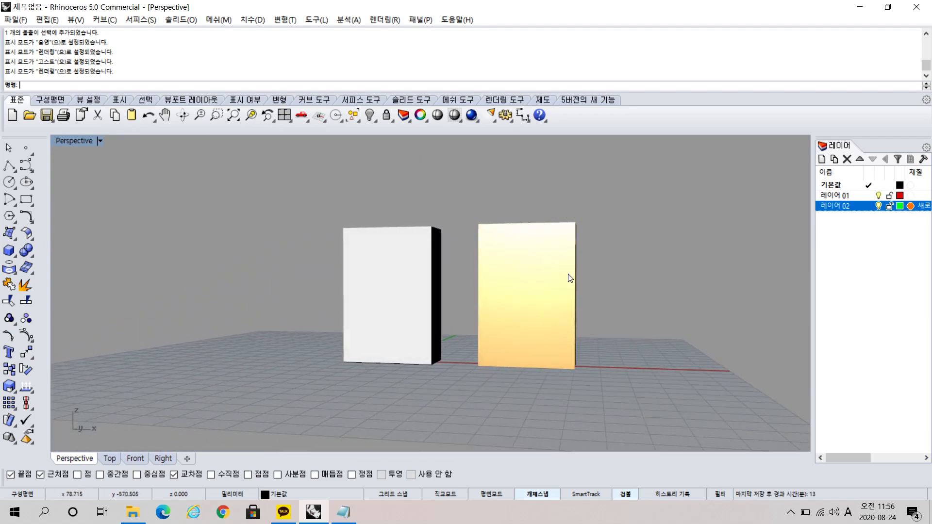
{"action": "right_click_drag", "start_coordinate": [570, 278], "coordinate": [554, 320]}
{"action": "right_click_drag", "start_coordinate": [531, 351], "coordinate": [644, 366]}
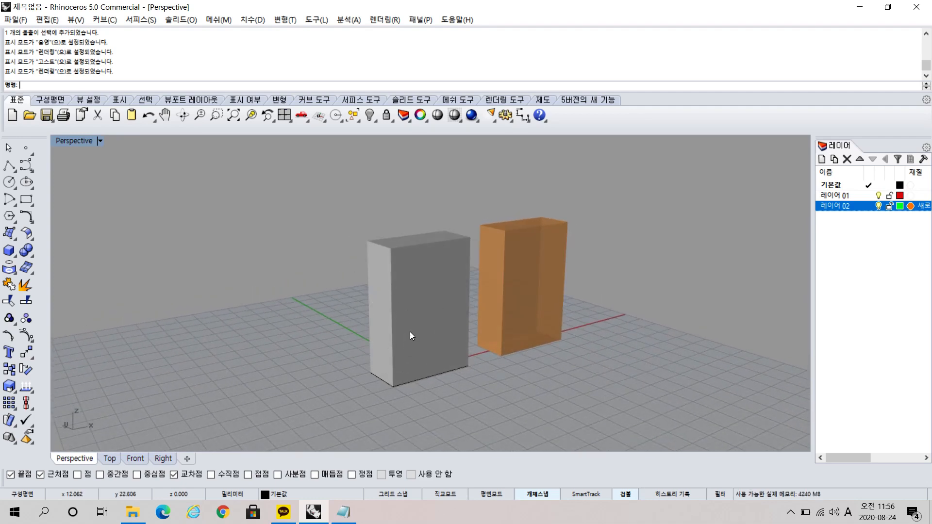
{"action": "left_click", "coordinate": [537, 278]}
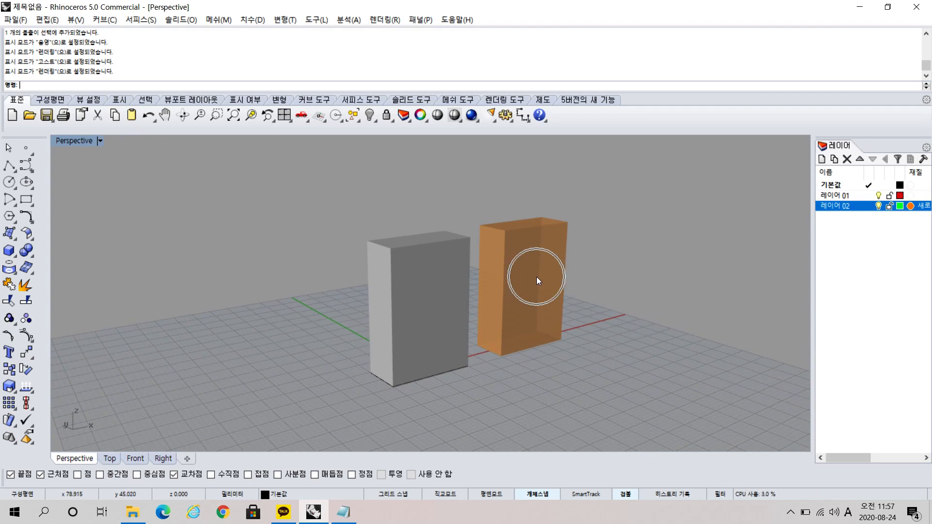
Set the 레이어 02 material's transparency to 57%, apply it and check the rendered box from different angles.
{"action": "left_click", "coordinate": [911, 206]}
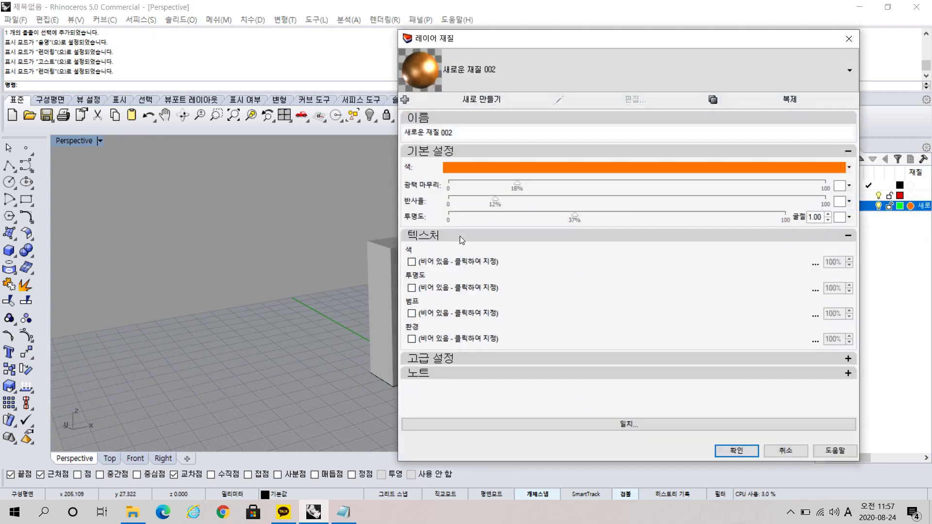
{"action": "left_click_drag", "start_coordinate": [447, 216], "coordinate": [641, 221]}
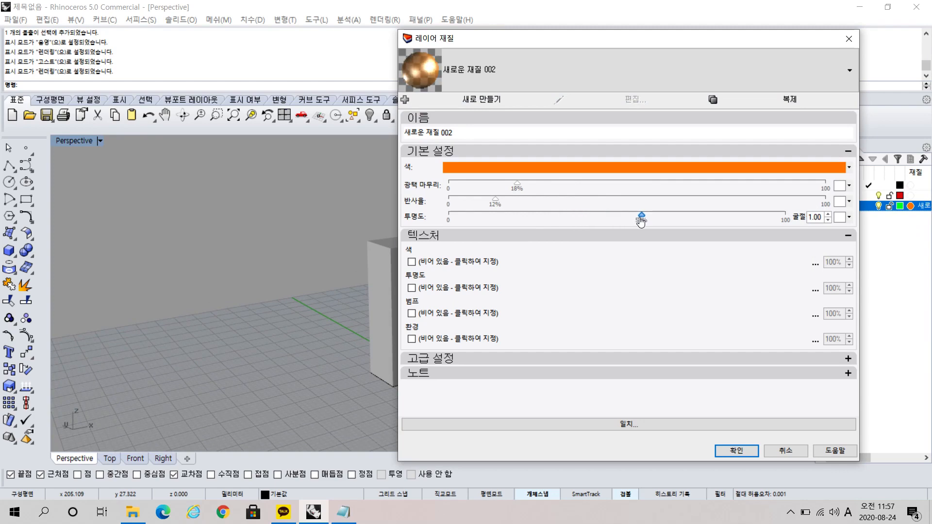
{"action": "left_click", "coordinate": [742, 450]}
{"action": "mouse_move", "coordinate": [546, 328]}
{"action": "right_mouse_down"}
{"action": "mouse_move", "coordinate": [520, 328]}
{"action": "mouse_move", "coordinate": [501, 302]}
{"action": "mouse_move", "coordinate": [493, 312]}
{"action": "right_mouse_up"}
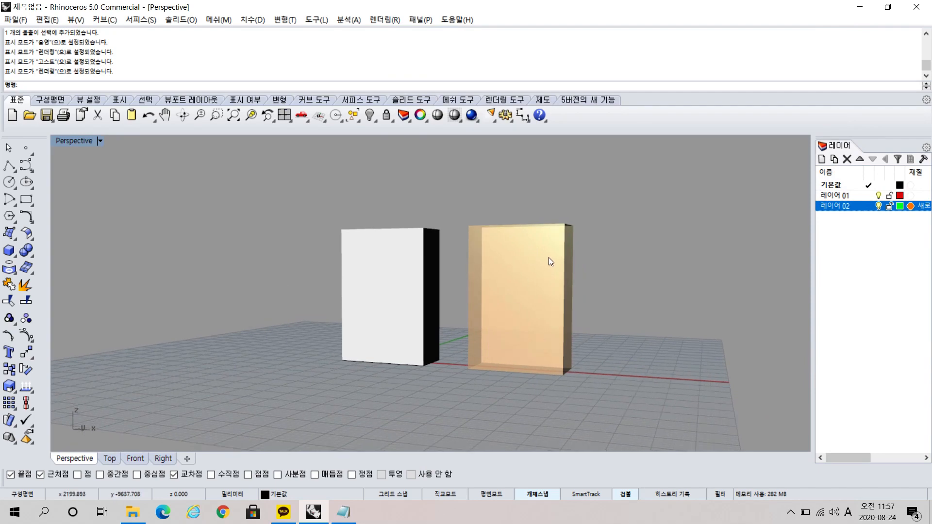
{"action": "mouse_move", "coordinate": [538, 270]}
{"action": "right_mouse_down"}
{"action": "mouse_move", "coordinate": [613, 345]}
{"action": "mouse_move", "coordinate": [656, 308]}
{"action": "right_mouse_up"}
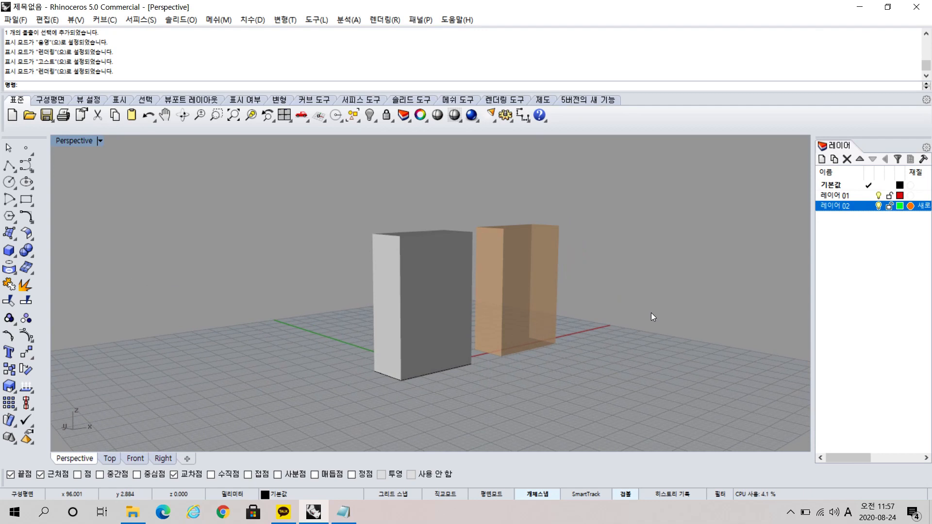
Restore the four-viewport layout and compare the Perspective view with the Front, Right and Top views by orbiting to matching directions.
{"action": "left_click", "coordinate": [283, 114]}
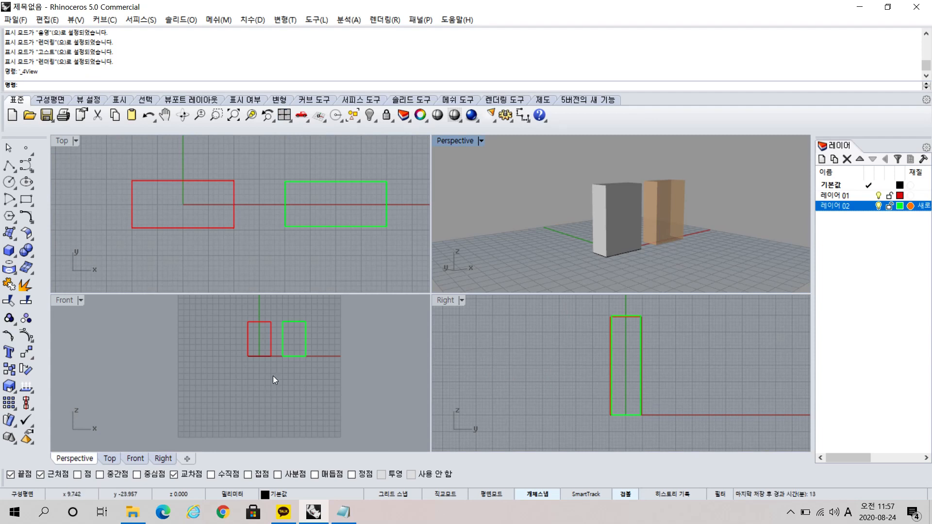
{"action": "right_click_drag", "start_coordinate": [626, 221], "coordinate": [626, 252]}
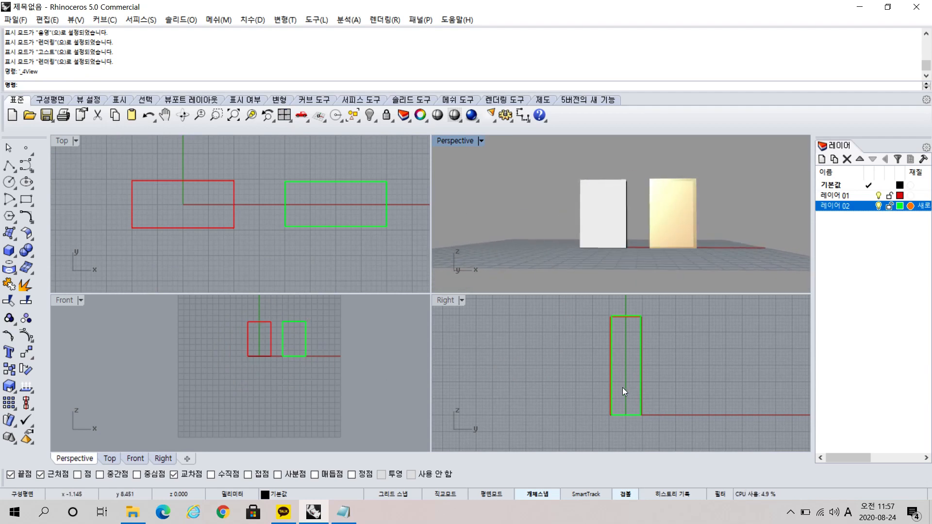
{"action": "right_click_drag", "start_coordinate": [704, 236], "coordinate": [532, 234]}
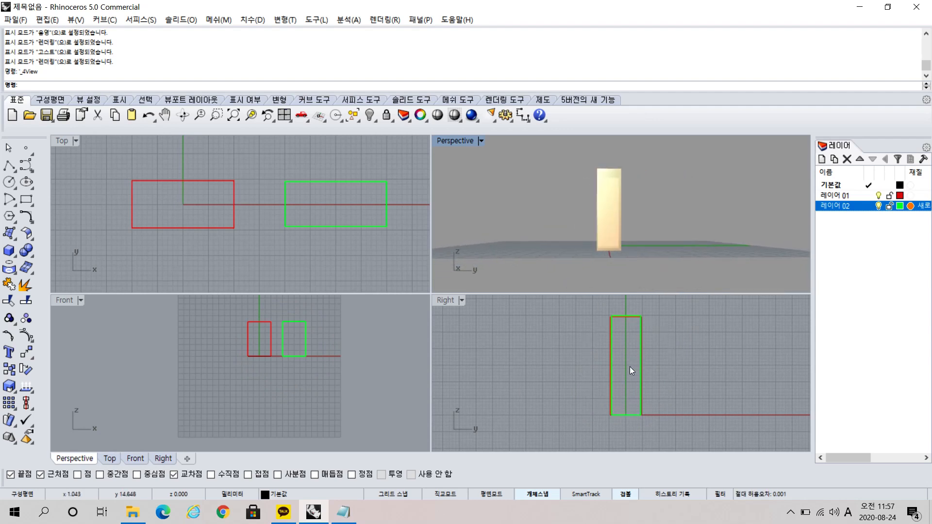
{"action": "right_click_drag", "start_coordinate": [591, 181], "coordinate": [740, 246]}
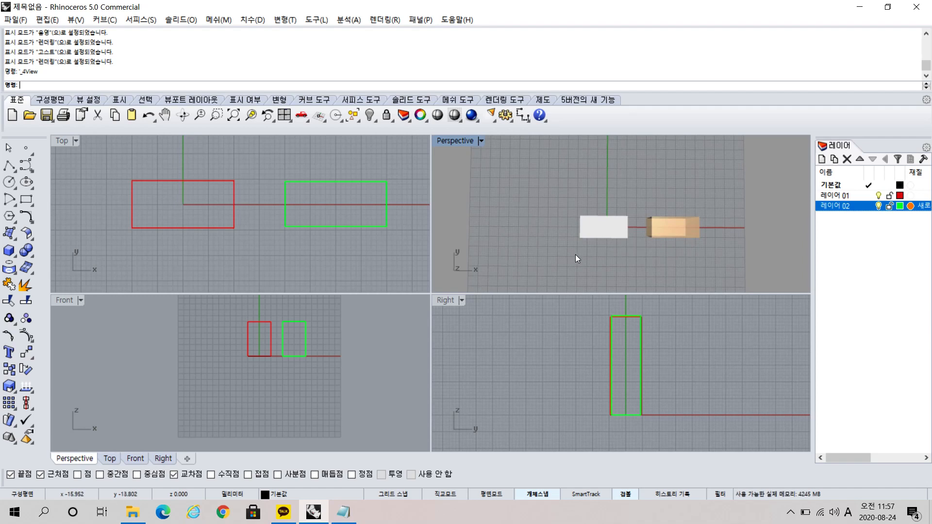
{"action": "key", "text": "ctrl"}
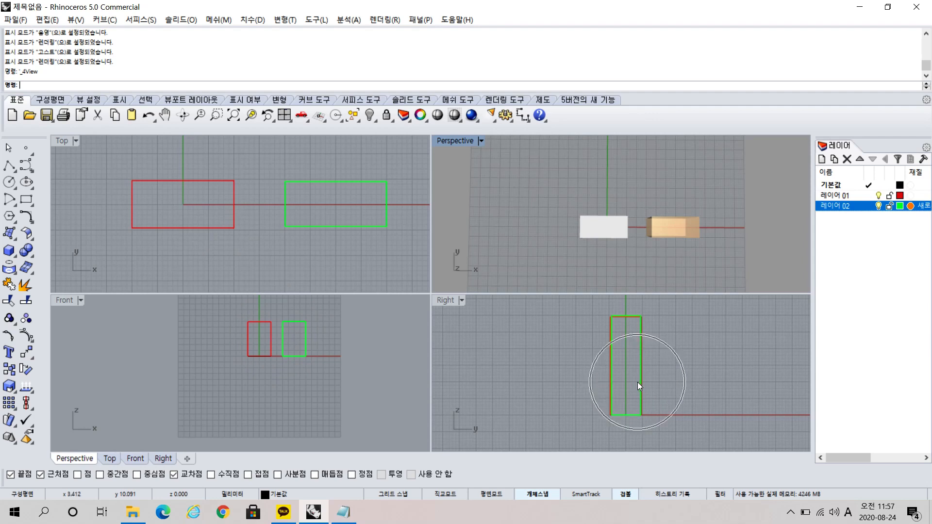
{"action": "right_click_drag", "start_coordinate": [610, 204], "coordinate": [633, 189]}
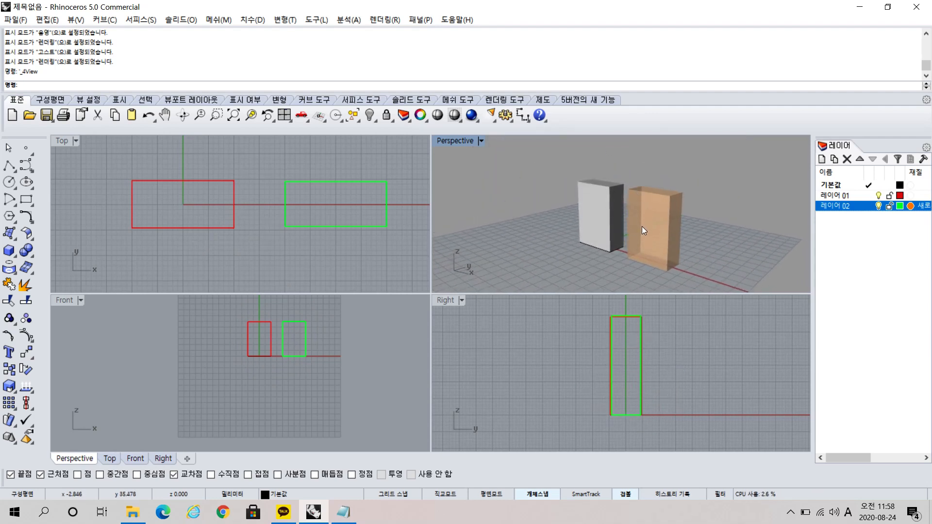
Examine the display mode options offered for the Perspective, Top, Front and Right viewports, keeping the four-viewport layout.
{"action": "left_click", "coordinate": [479, 140]}
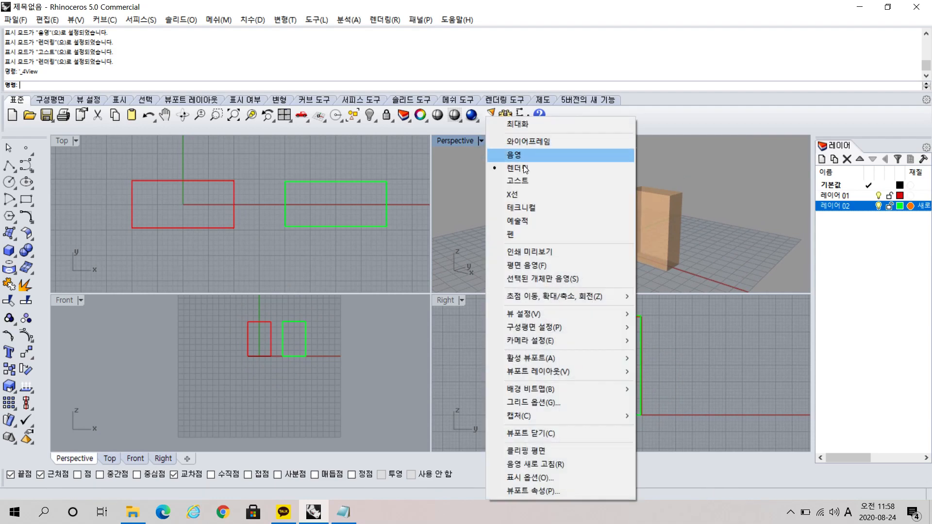
{"action": "double_click", "coordinate": [78, 141]}
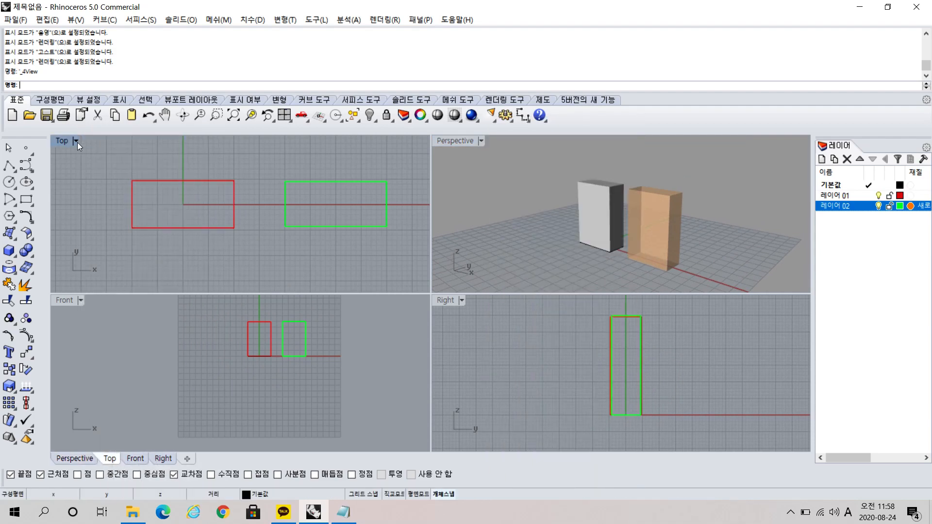
{"action": "left_click", "coordinate": [76, 142]}
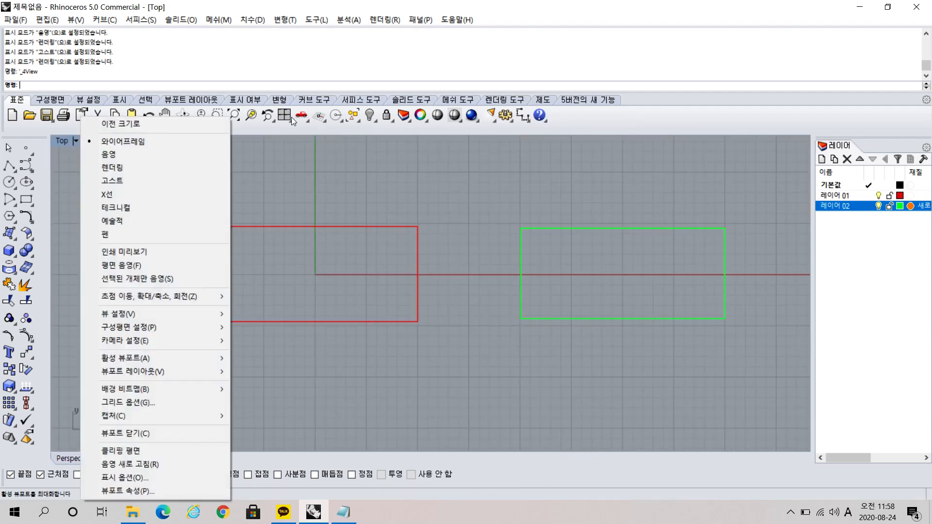
{"action": "left_click", "coordinate": [284, 115]}
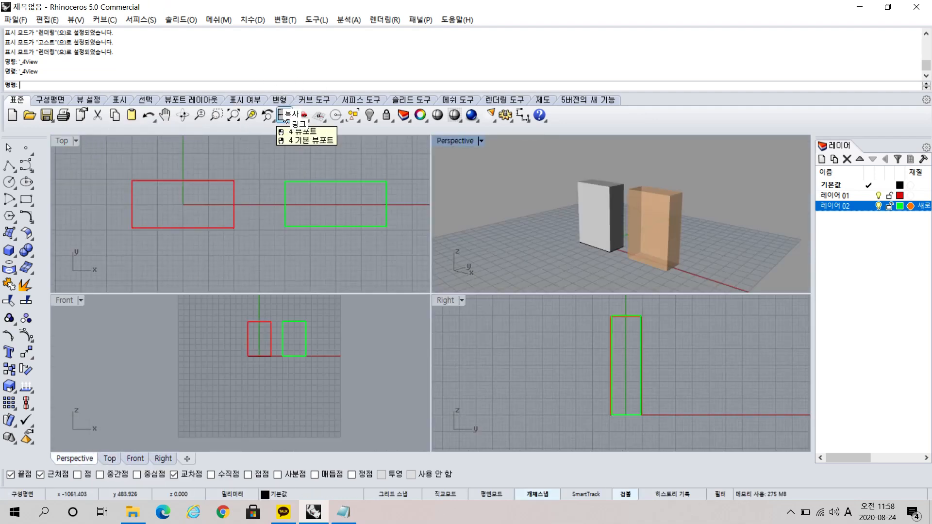
{"action": "left_click", "coordinate": [80, 300]}
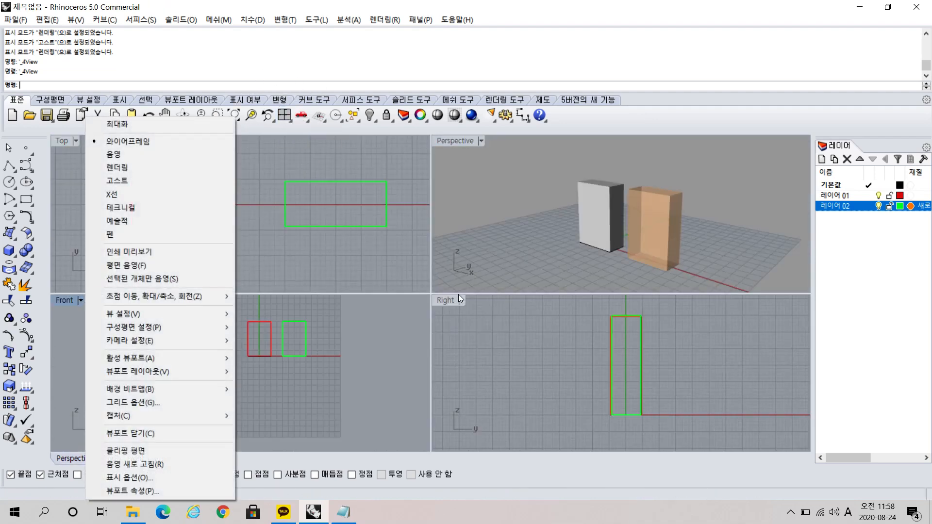
{"action": "left_click", "coordinate": [462, 300]}
{"action": "left_click", "coordinate": [462, 300]}
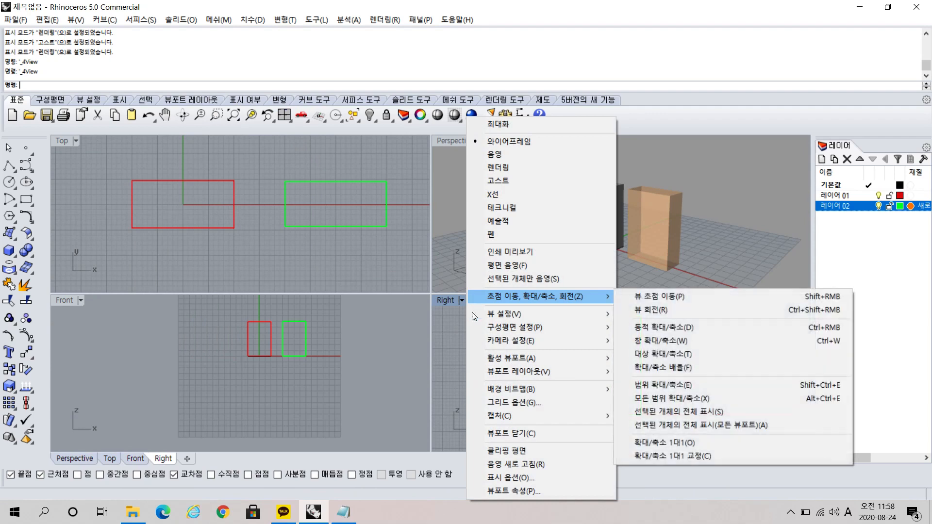
{"action": "left_click", "coordinate": [406, 330]}
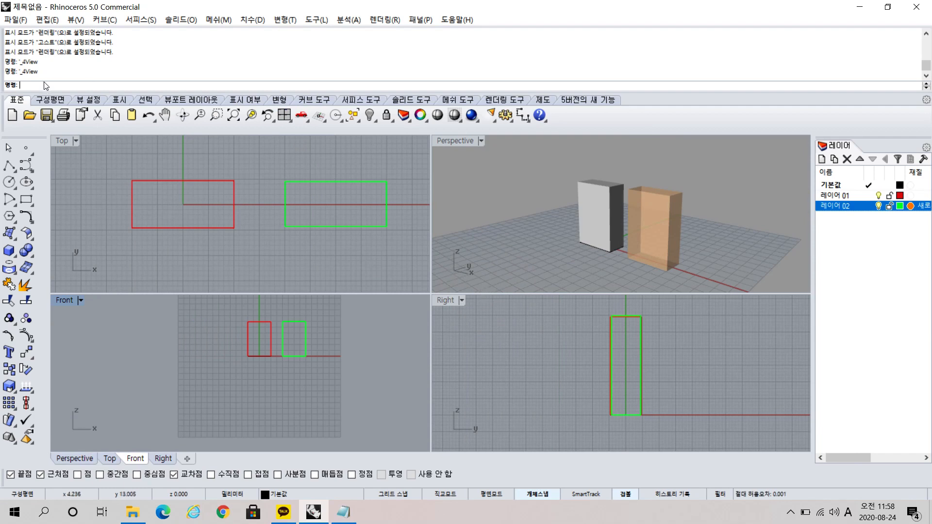
{"action": "key", "text": "ctrl"}
{"action": "key", "text": "ctrl"}
{"action": "key", "text": "ctrl"}
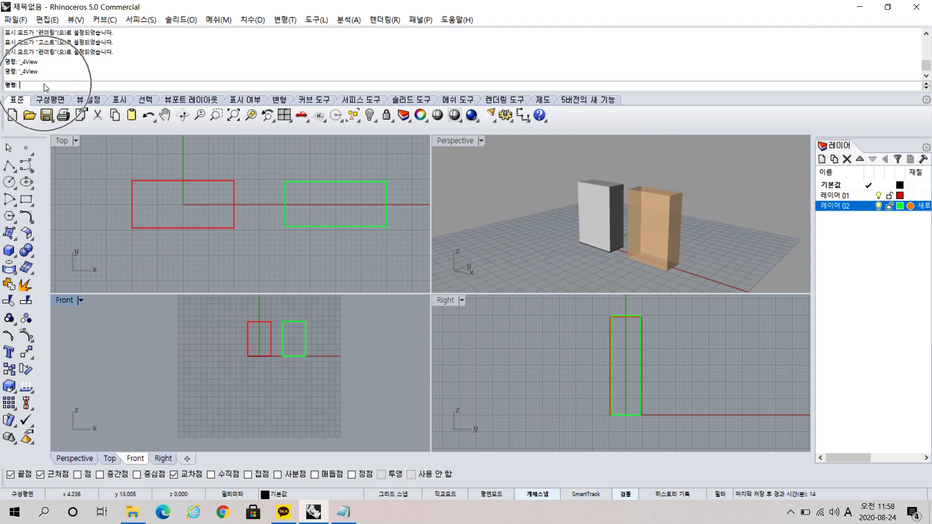
{"action": "key", "text": "ctrl"}
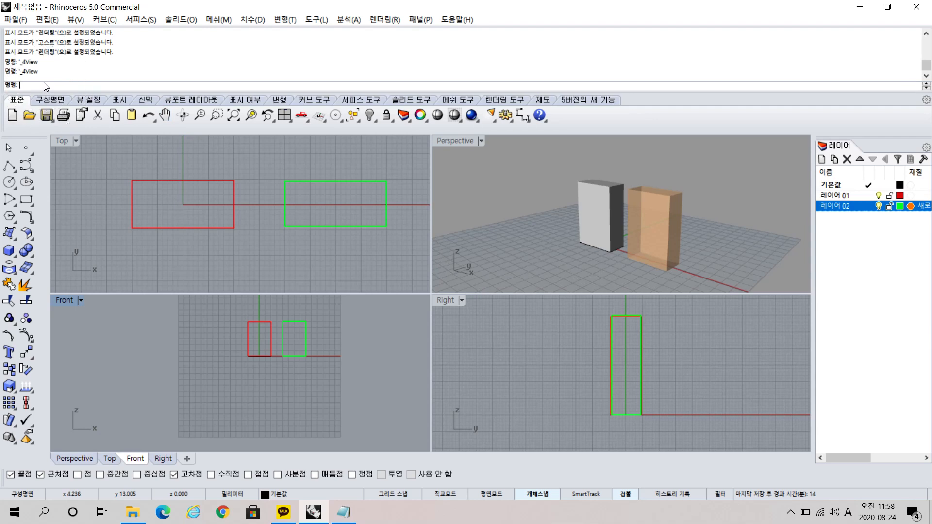
{"action": "key", "text": "ctrl"}
{"action": "scroll", "coordinate": [55, 74], "scroll_direction": "up", "scroll_amount": 3}
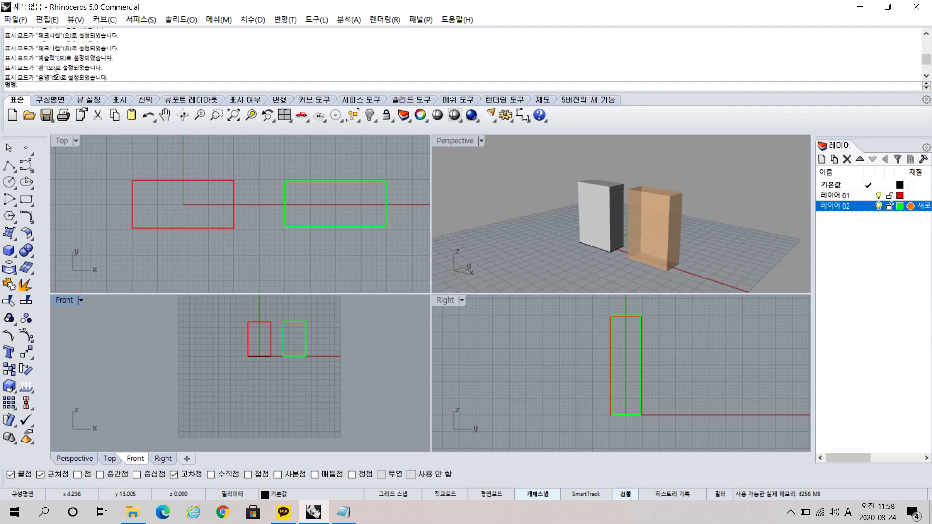
Undo the material, layer, box, extrusion and rectangle operations back to an empty scene.
{"action": "left_click", "coordinate": [114, 174]}
{"action": "key", "text": "ctrl+z"}
{"action": "key", "text": "ctrl+z"}
{"action": "key", "text": "ctrl+z"}
{"action": "key", "text": "ctrl+z"}
{"action": "key", "text": "ctrl+z"}
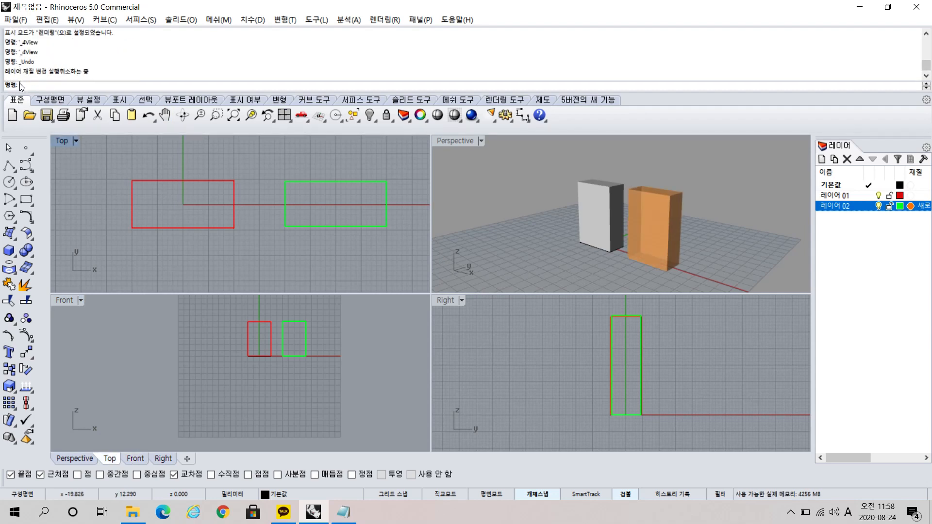
{"action": "key", "text": "ctrl+z"}
{"action": "key", "text": "ctrl+z"}
{"action": "key", "text": "ctrl+z"}
{"action": "key", "text": "ctrl+z"}
{"action": "key", "text": "ctrl+z"}
{"action": "key", "text": "ctrl+z"}
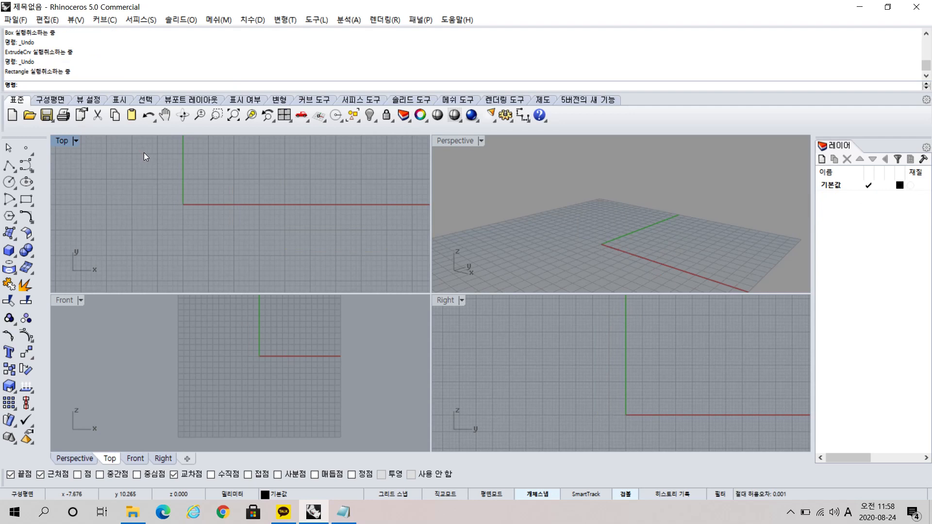
Redo all the undone operations, including both boxes, the two layers with their colors and the layer material.
{"action": "key", "text": "ctrl+y"}
{"action": "key", "text": "ctrl+y"}
{"action": "key", "text": "ctrl+y"}
{"action": "key", "text": "ctrl+y"}
{"action": "key", "text": "ctrl+y"}
{"action": "key", "text": "ctrl+y"}
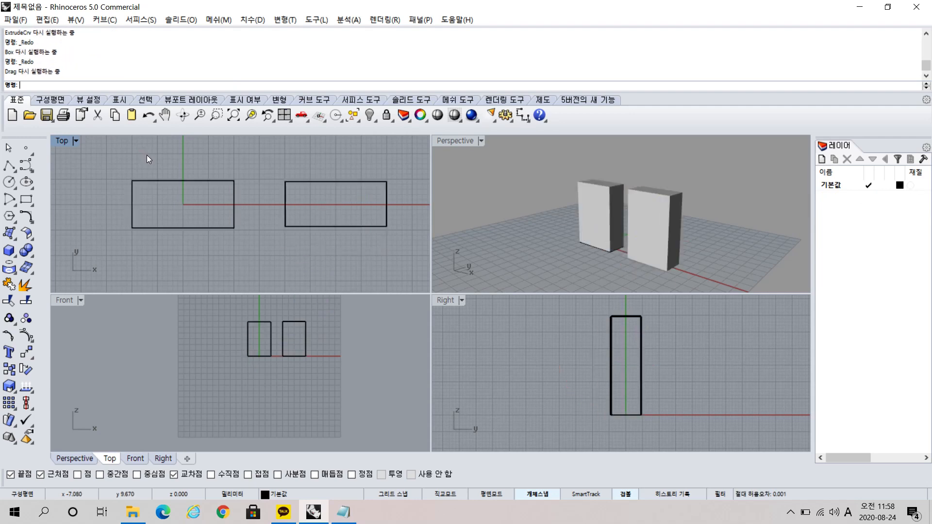
{"action": "key", "text": "ctrl+y"}
{"action": "key", "text": "ctrl+y"}
{"action": "key", "text": "ctrl+y"}
{"action": "key", "text": "ctrl+y"}
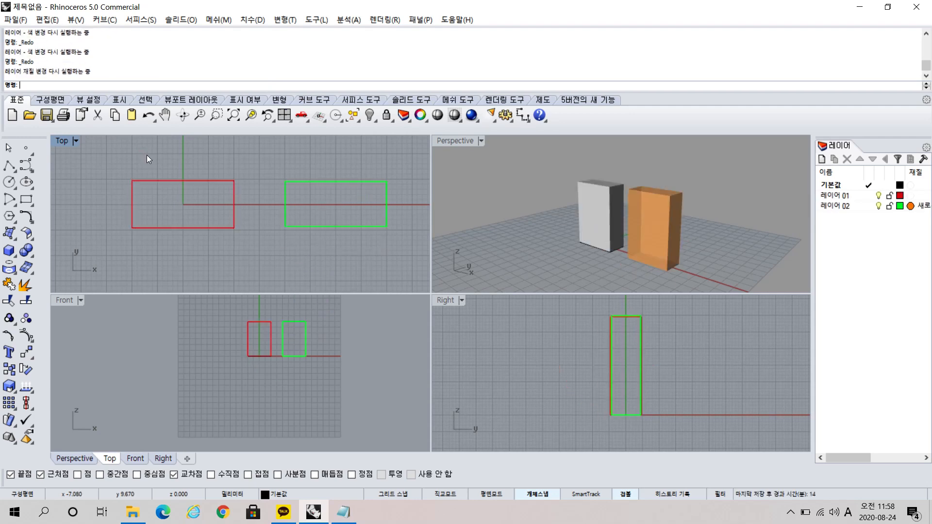
Switch to Notepad and add the lines "Ctrl + Z 뒤로 돌아가기" and "CtrL + Y 다시 앞으로 돌아오기" below the view notes.
{"action": "left_click", "coordinate": [343, 512]}
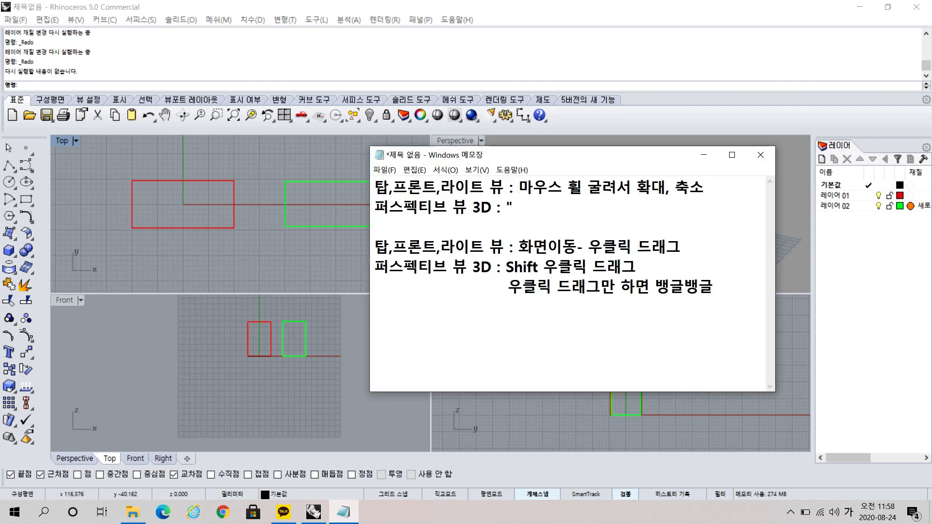
{"action": "type", "text": "Ctrl + "}
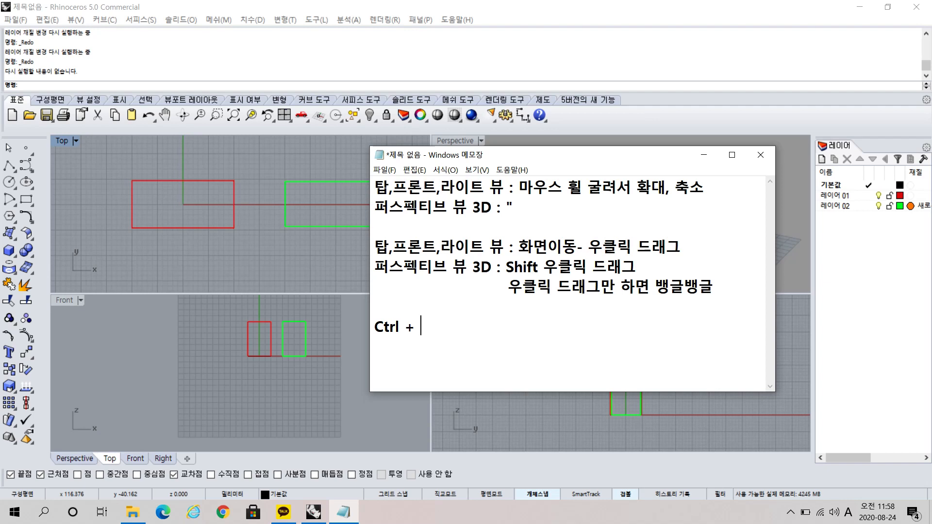
{"action": "type", "text": "Z 뒤로 돌아가기"}
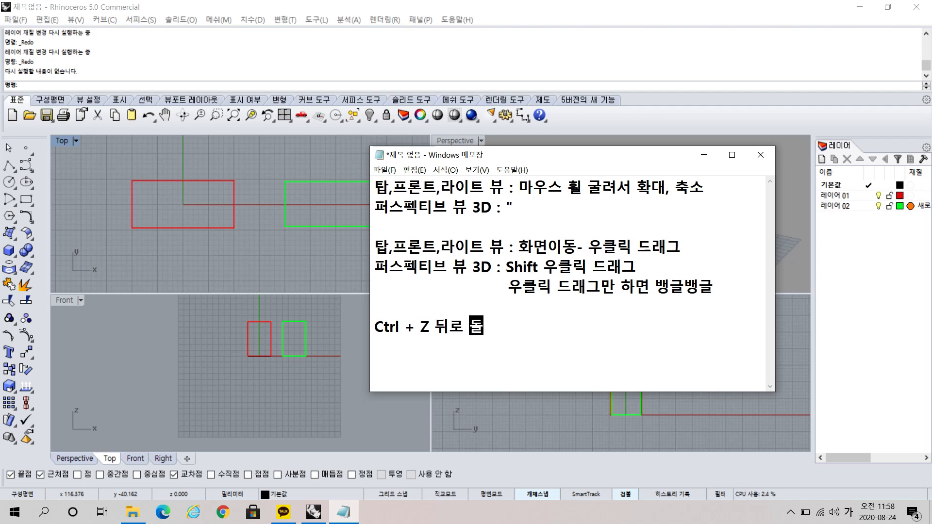
{"action": "key", "text": "Return"}
{"action": "type", "text": "CtrL "}
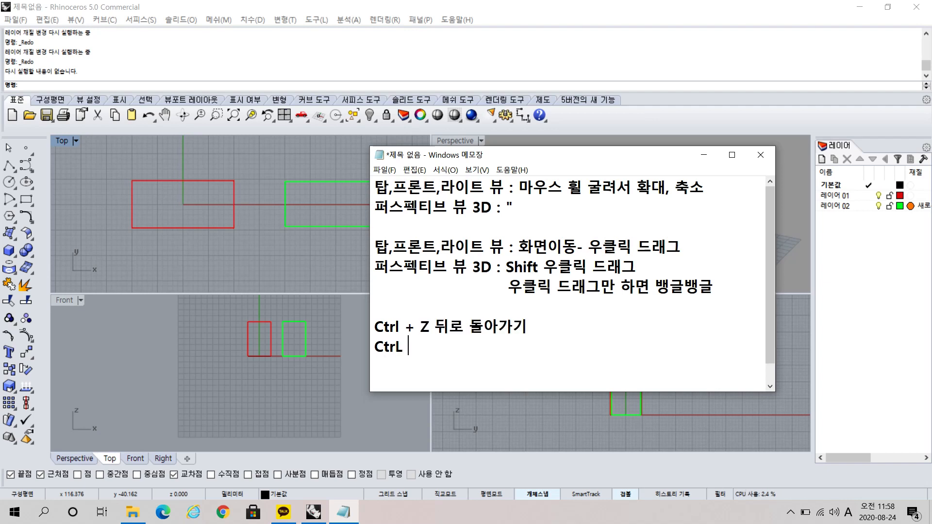
{"action": "type", "text": "+ Y"}
{"action": "key", "text": "Hangul"}
{"action": "type", "text": "다시 앞으로 돌아오"}
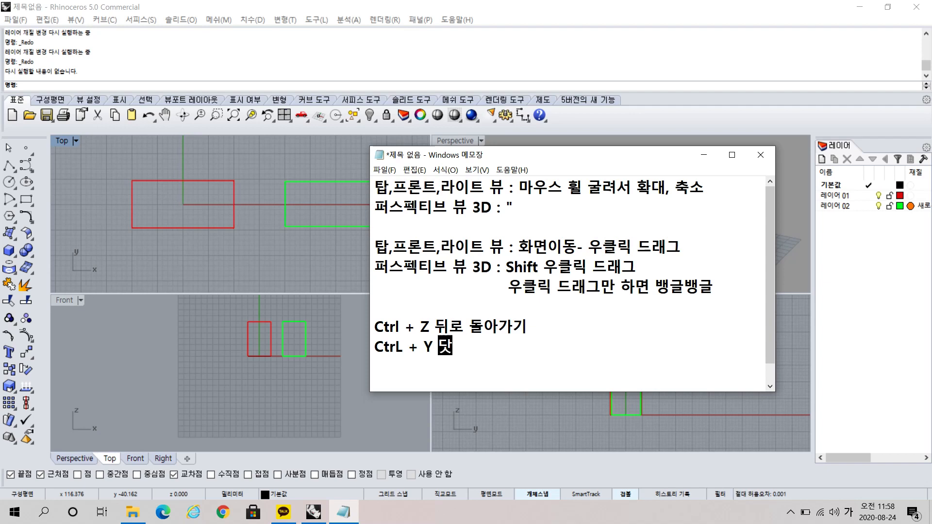
{"action": "type", "text": "기"}
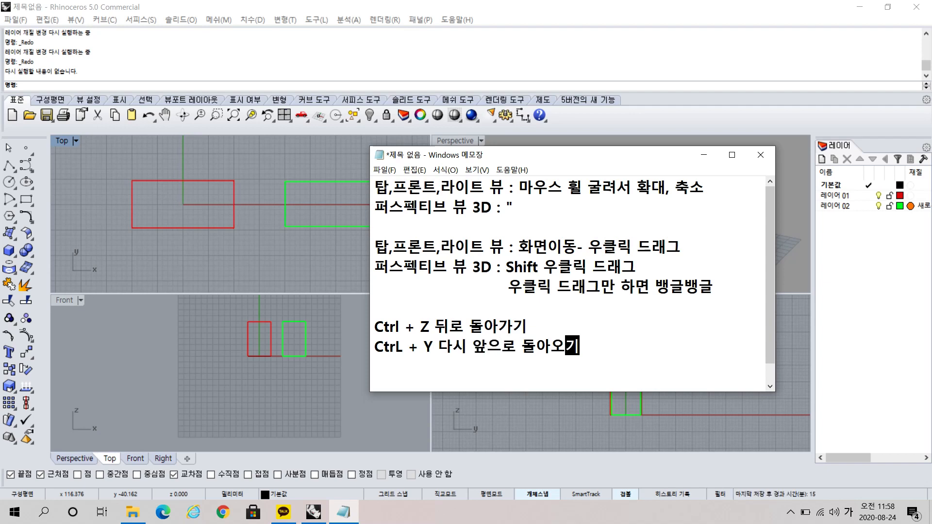
{"action": "key", "text": "Return"}
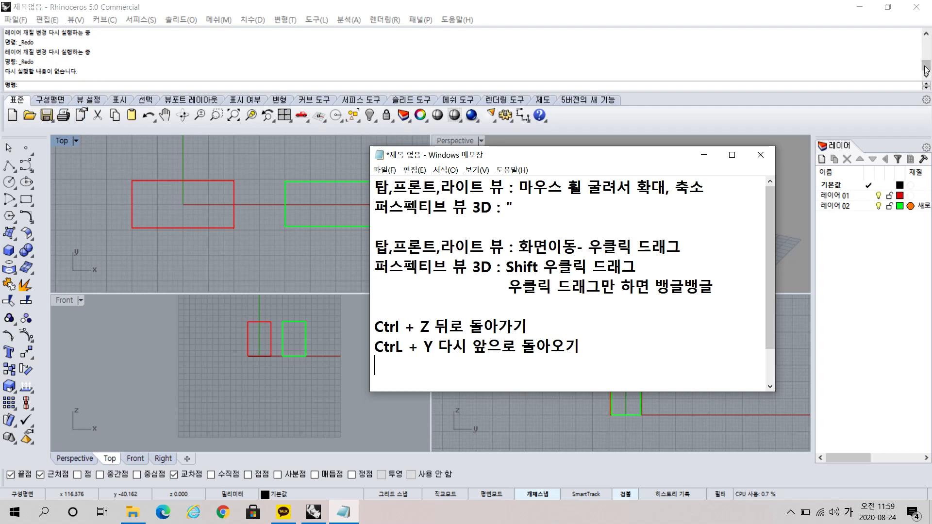
Return to Notepad and add the line "라이노는 레이어가 중요!" below the undo and redo notes, separated by blank lines.
{"action": "mouse_move", "coordinate": [926, 66]}
{"action": "left_mouse_down"}
{"action": "mouse_move", "coordinate": [926, 39]}
{"action": "mouse_move", "coordinate": [926, 73]}
{"action": "left_mouse_up"}
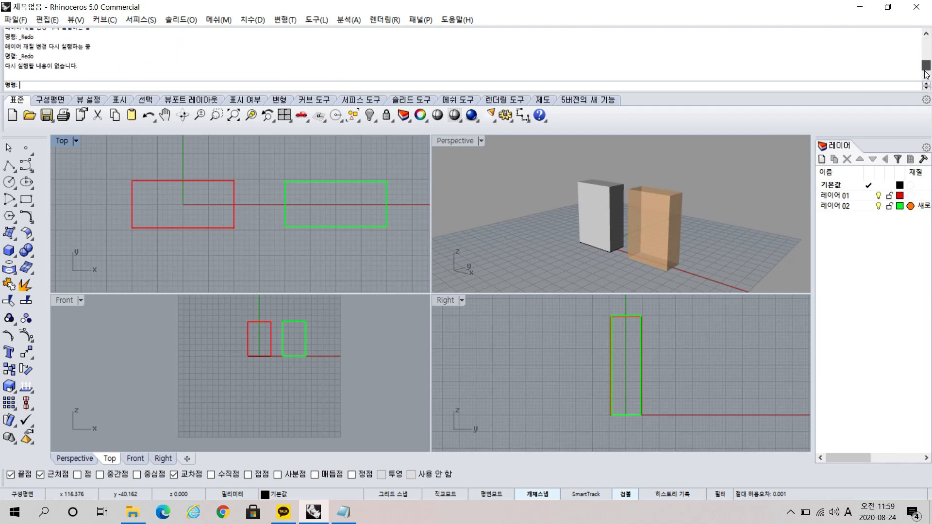
{"action": "left_click", "coordinate": [339, 520]}
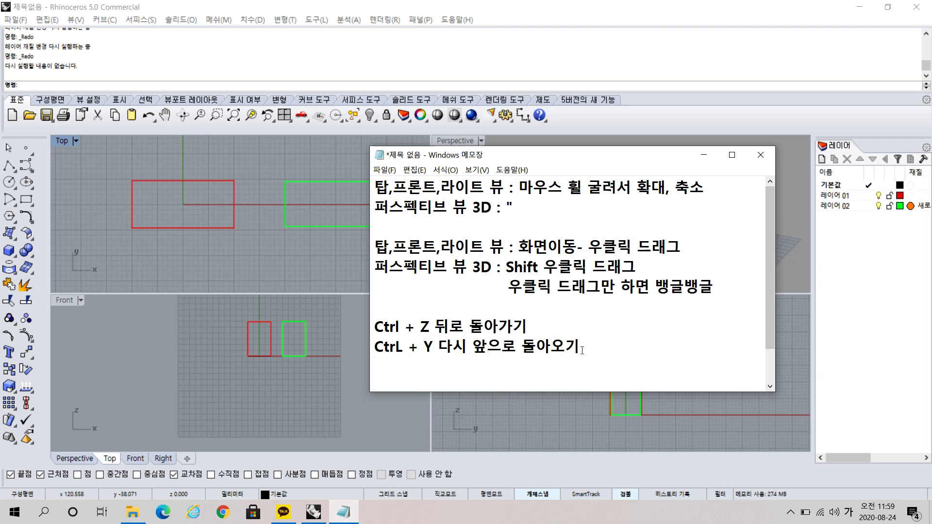
{"action": "key", "text": "ctrl"}
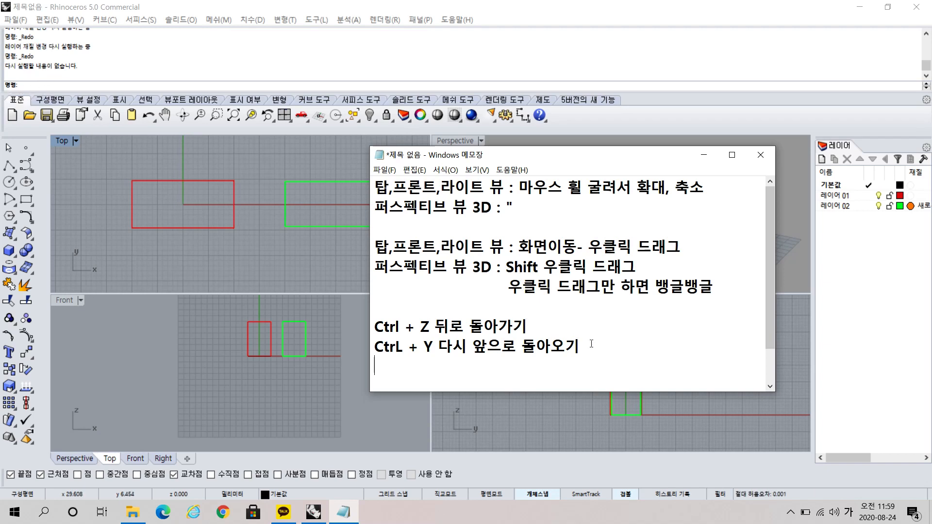
{"action": "key", "text": "ctrl"}
{"action": "key", "text": "Return"}
{"action": "key", "text": "Return"}
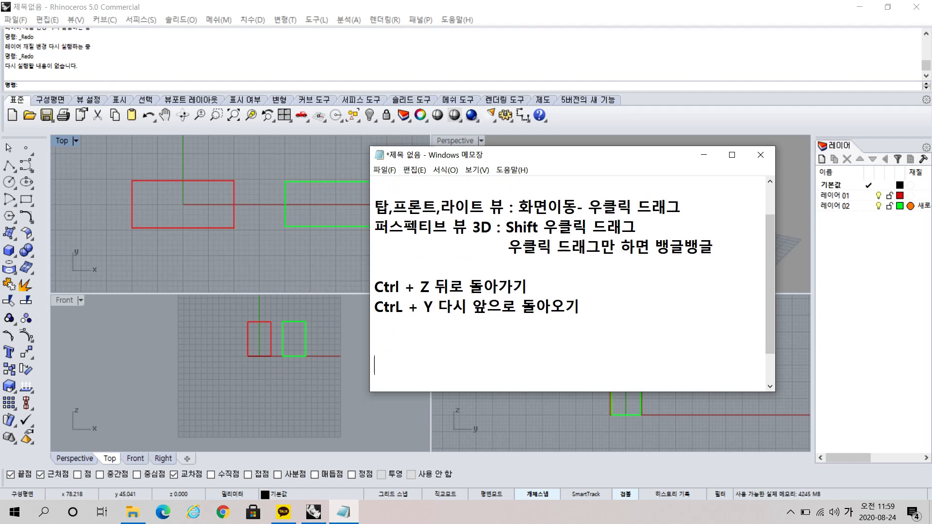
{"action": "type", "text": "라이노느ㄴ 레이어가 중요!"}
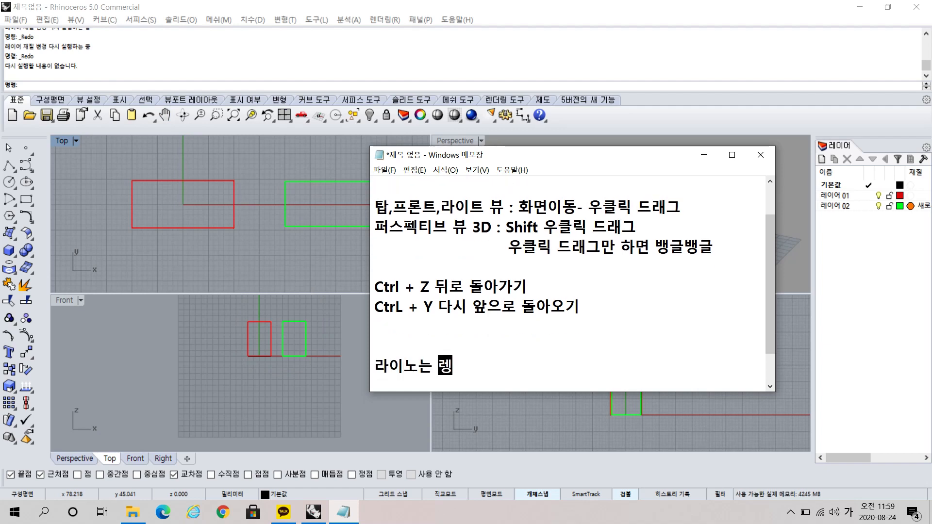
{"action": "key", "text": "Return"}
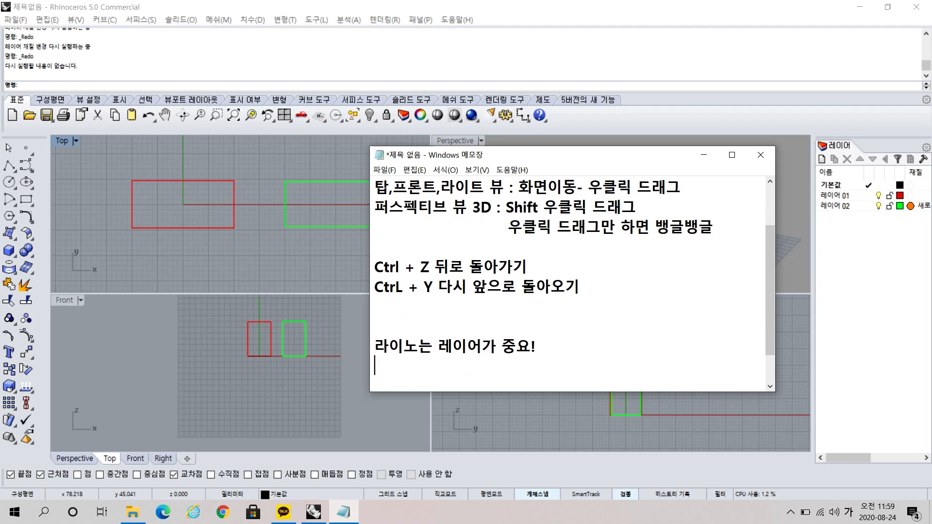
Add the note line "레이어에서 색을 지정할 수 있었음" about assigning colors through layers.
{"action": "type", "text": "레이어에서 "}
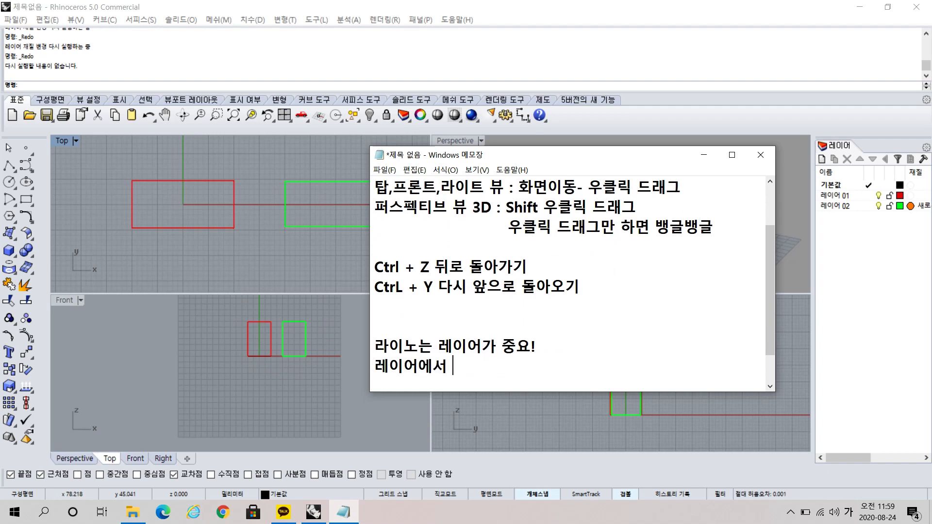
{"action": "type", "text": "색을 지정할 수 "}
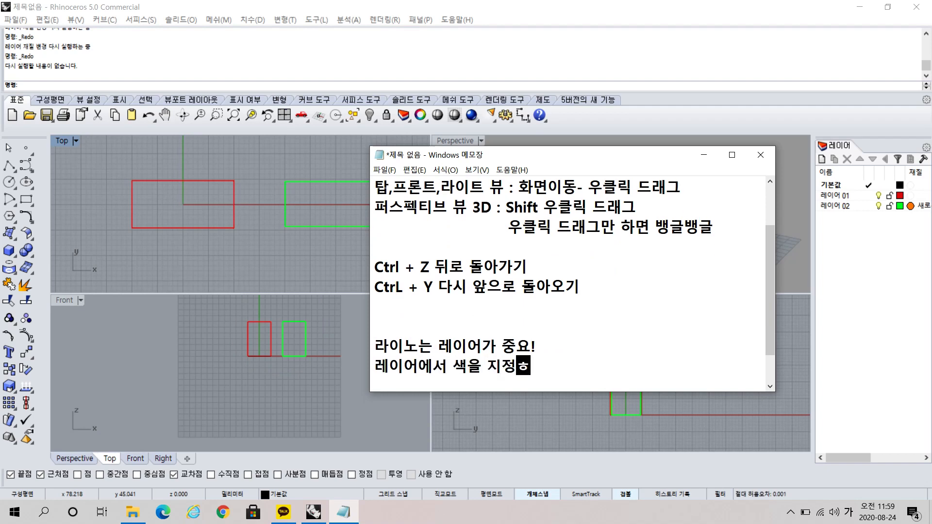
{"action": "type", "text": "있었음"}
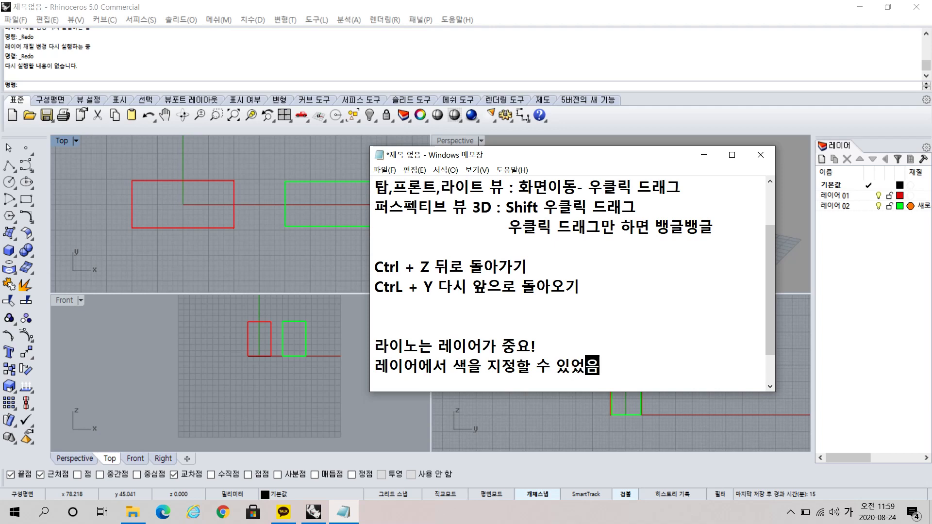
{"action": "key", "text": "Return"}
Add the material note "질감을 간단히 입일 수 있음 - 키샷을 쓰면 사진처럼 질감 가능" and widen the Notepad window.
{"action": "type", "text": "질감을 "}
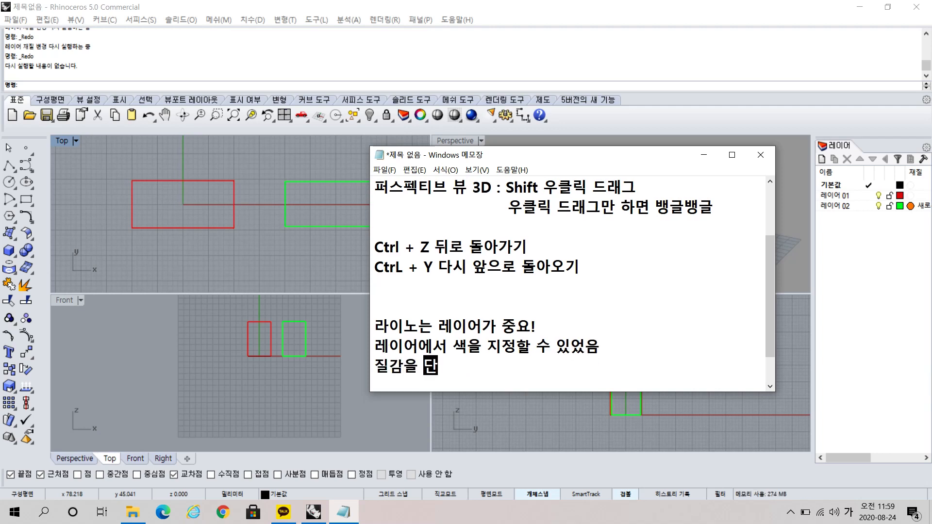
{"action": "type", "text": "간단히 "}
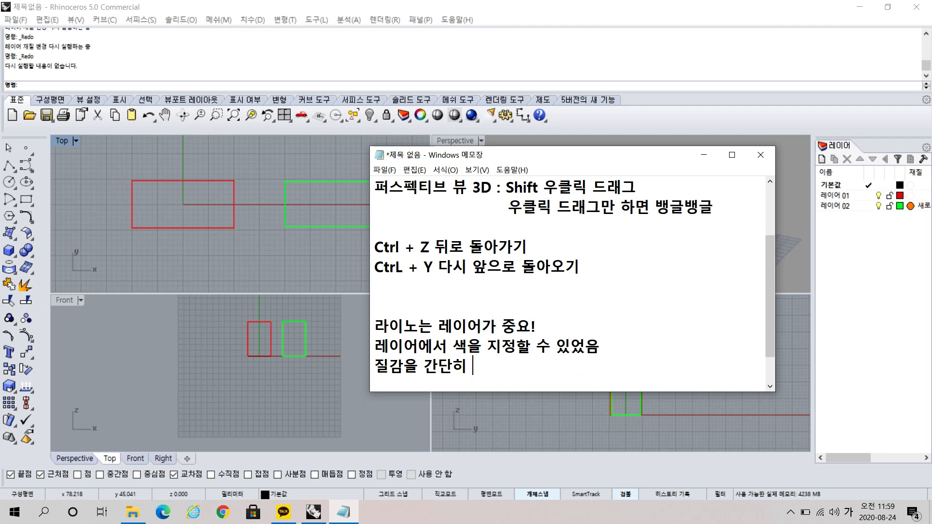
{"action": "type", "text": "입ㅇ일 수 있음"}
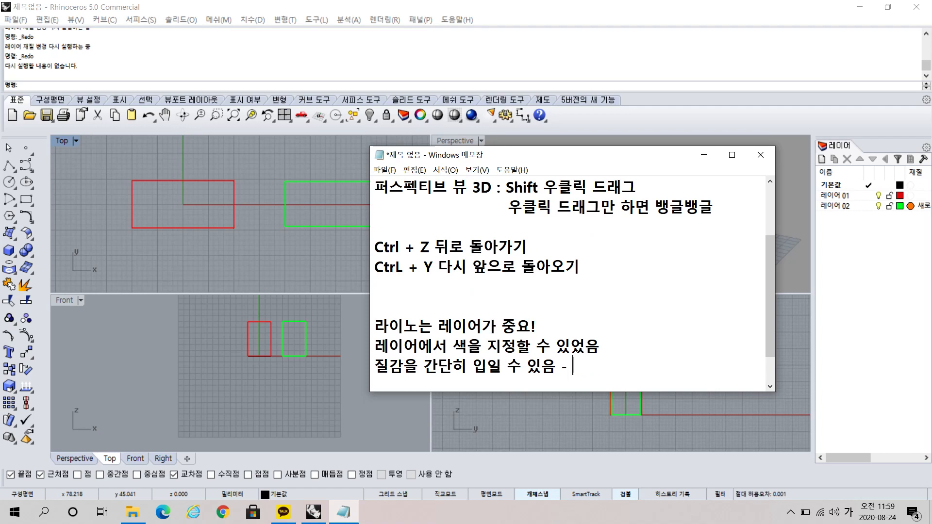
{"action": "type", "text": "- 키샤을 "}
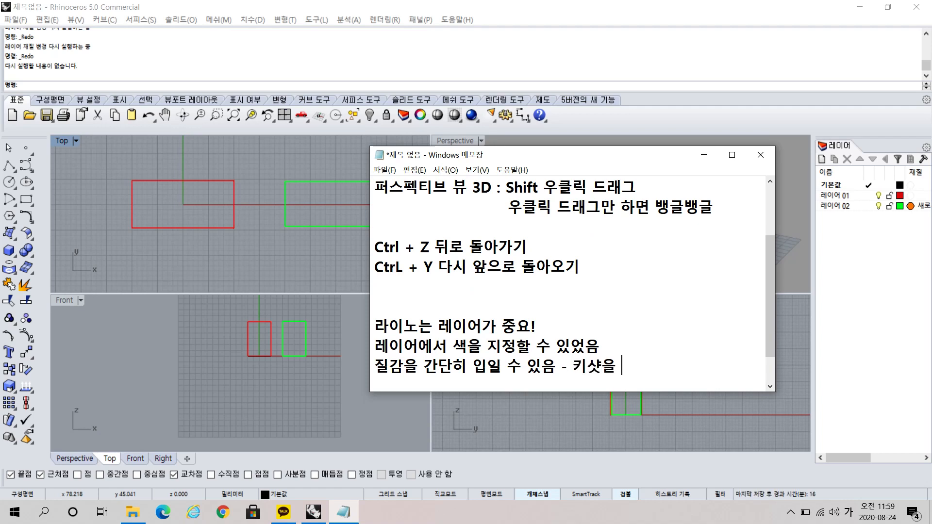
{"action": "type", "text": "쓰면 사지"}
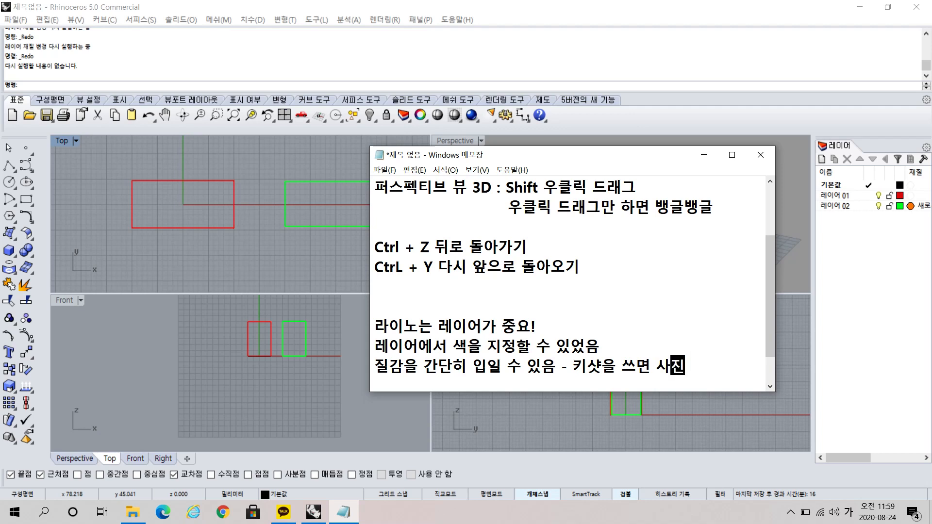
{"action": "type", "text": "처럼 질감"}
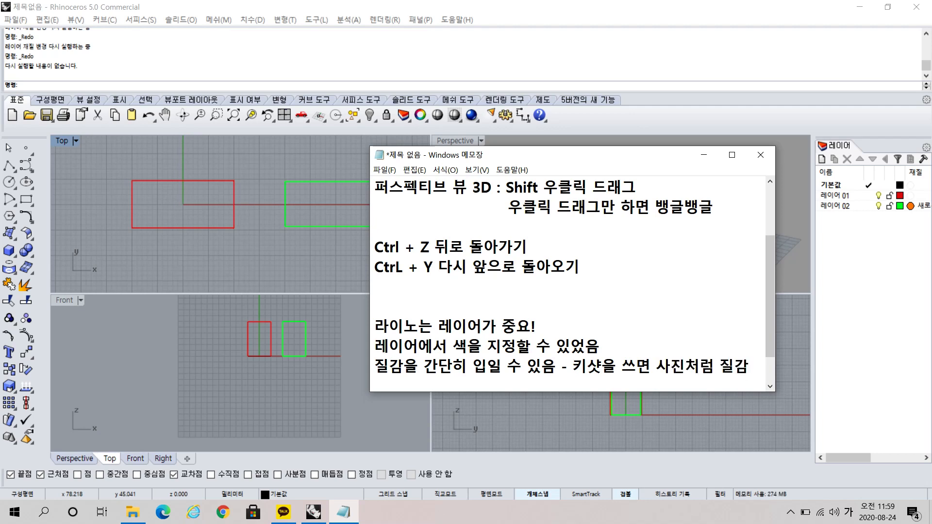
{"action": "type", "text": " 가능"}
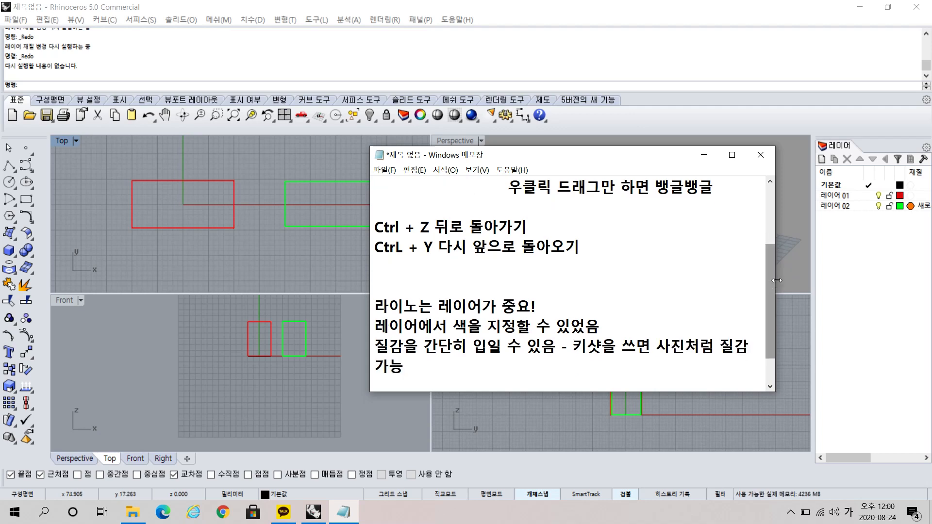
{"action": "left_click_drag", "start_coordinate": [776, 280], "coordinate": [814, 280]}
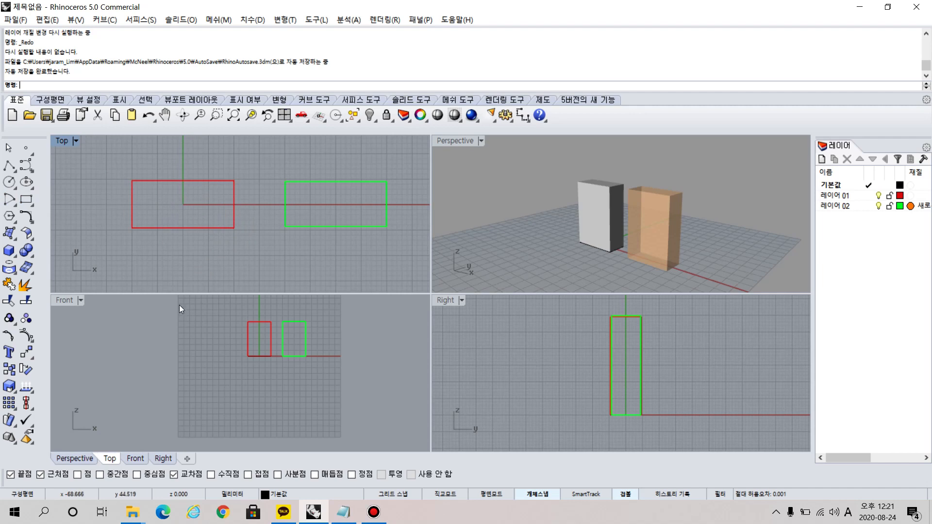
In Rhino, resize the viewports by moving their dividers and restore the default four-viewport layout.
{"action": "scroll", "coordinate": [281, 330], "scroll_direction": "up", "scroll_amount": 3}
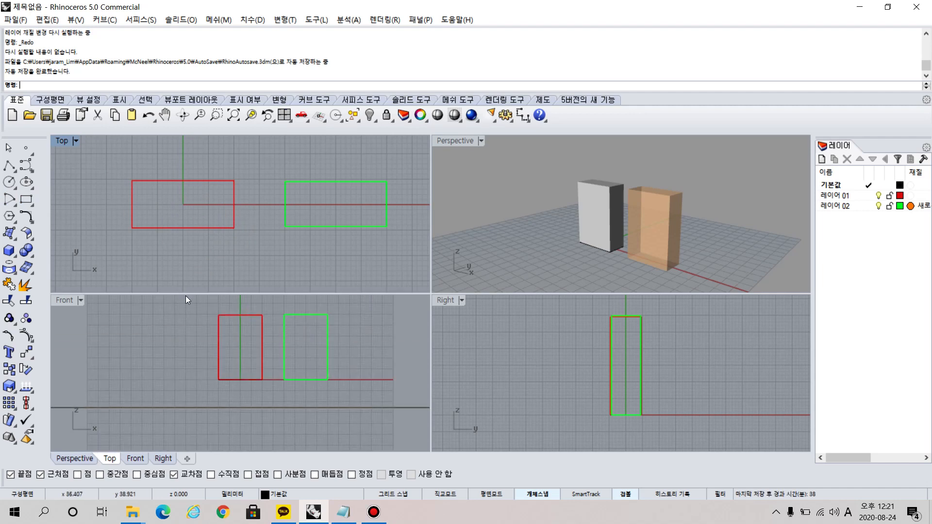
{"action": "left_click_drag", "start_coordinate": [161, 294], "coordinate": [170, 228]}
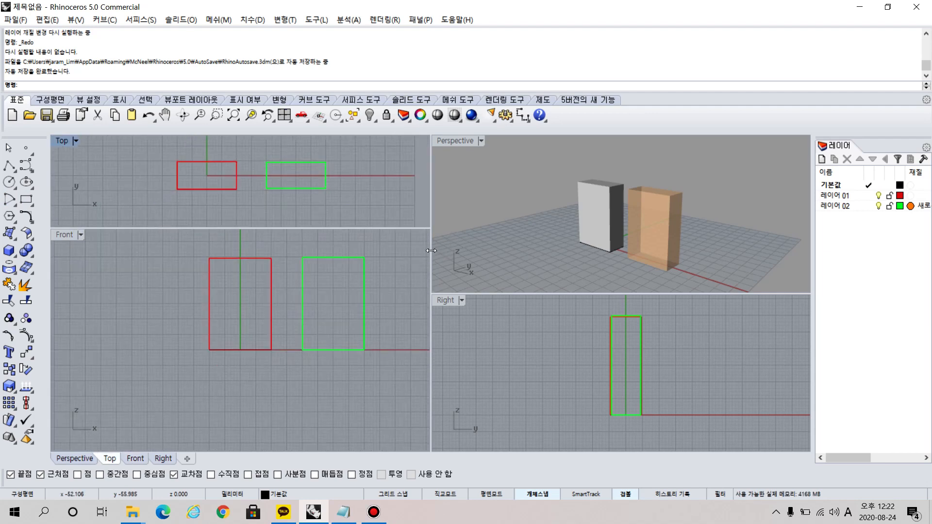
{"action": "left_click_drag", "start_coordinate": [431, 250], "coordinate": [601, 262]}
{"action": "left_click", "coordinate": [283, 115]}
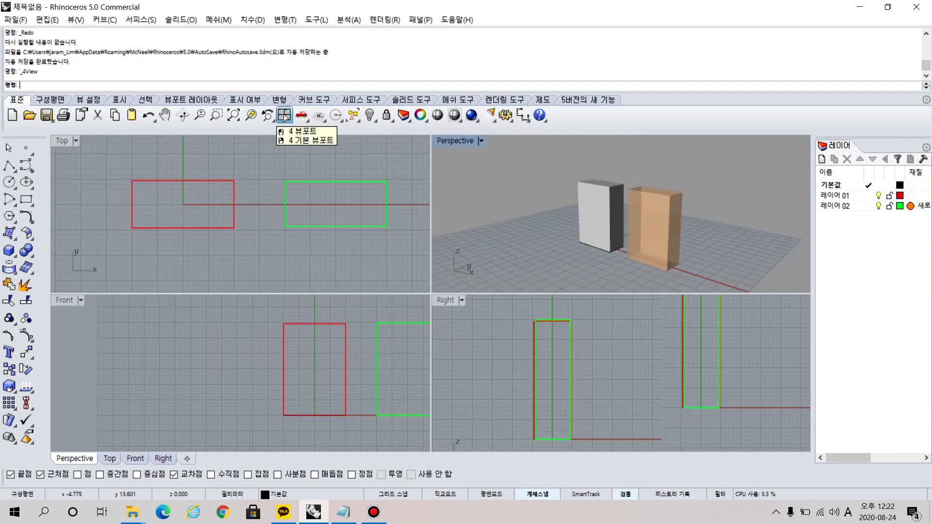
{"action": "left_click", "coordinate": [284, 116]}
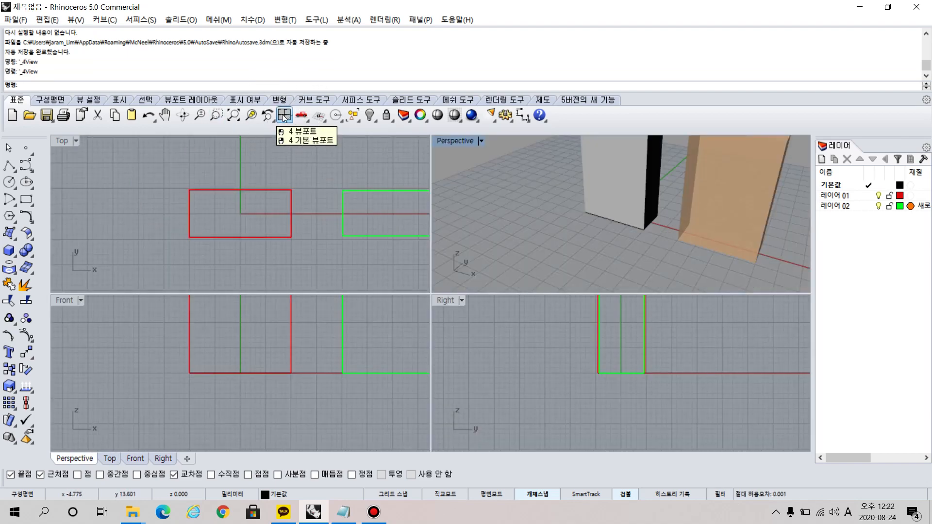
Select both boxes in the Front viewport with a left-to-right window that fully encloses them, and clear the selection.
{"action": "scroll", "coordinate": [307, 327], "scroll_direction": "down", "scroll_amount": 5}
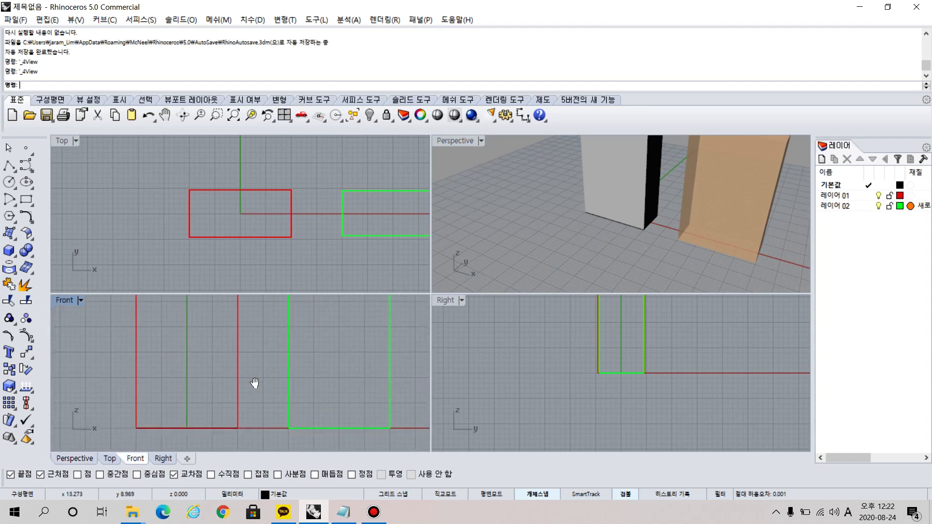
{"action": "left_click_drag", "start_coordinate": [177, 313], "coordinate": [371, 417]}
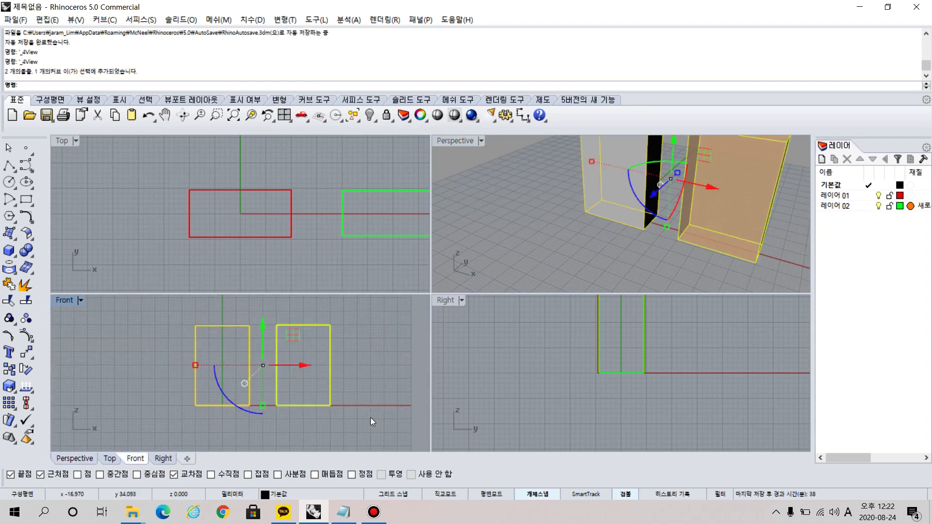
{"action": "key", "text": "Escape"}
{"action": "left_click_drag", "start_coordinate": [182, 312], "coordinate": [253, 365]}
{"action": "mouse_move", "coordinate": [168, 310]}
{"action": "left_mouse_down"}
{"action": "mouse_move", "coordinate": [303, 362]}
{"action": "mouse_move", "coordinate": [270, 336]}
{"action": "mouse_move", "coordinate": [298, 356]}
{"action": "mouse_move", "coordinate": [375, 375]}
{"action": "mouse_move", "coordinate": [351, 421]}
{"action": "left_mouse_up"}
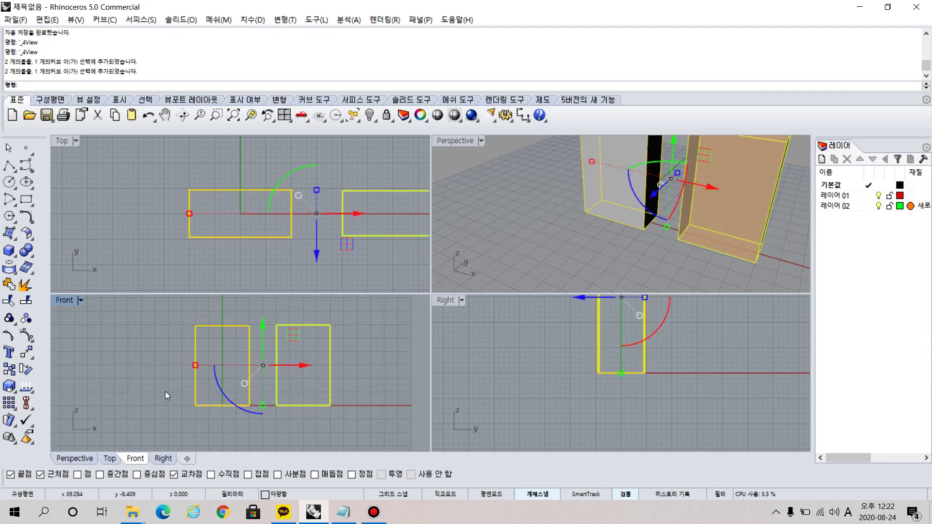
{"action": "left_click_drag", "start_coordinate": [170, 310], "coordinate": [352, 427]}
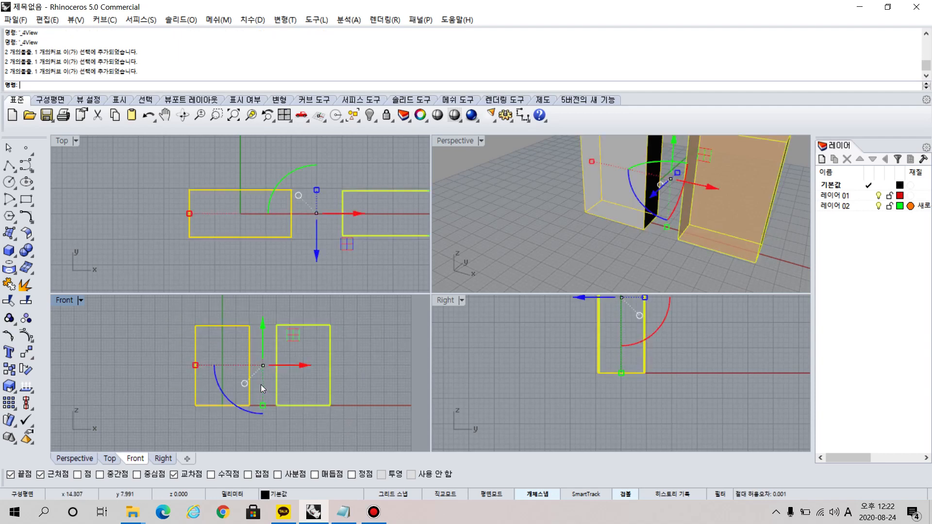
{"action": "left_click", "coordinate": [167, 297]}
{"action": "left_click_drag", "start_coordinate": [168, 297], "coordinate": [357, 421]}
{"action": "left_click", "coordinate": [257, 383]}
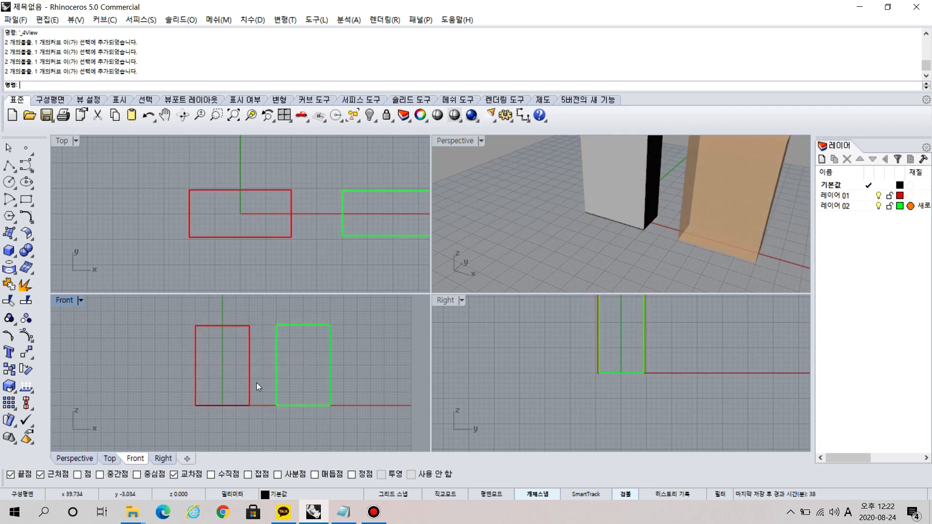
Try a partial left-to-right window on the boxes, select them with a right-to-left crossing window, and clear the selection.
{"action": "left_click_drag", "start_coordinate": [184, 309], "coordinate": [307, 358]}
{"action": "left_click_drag", "start_coordinate": [243, 389], "coordinate": [241, 388]}
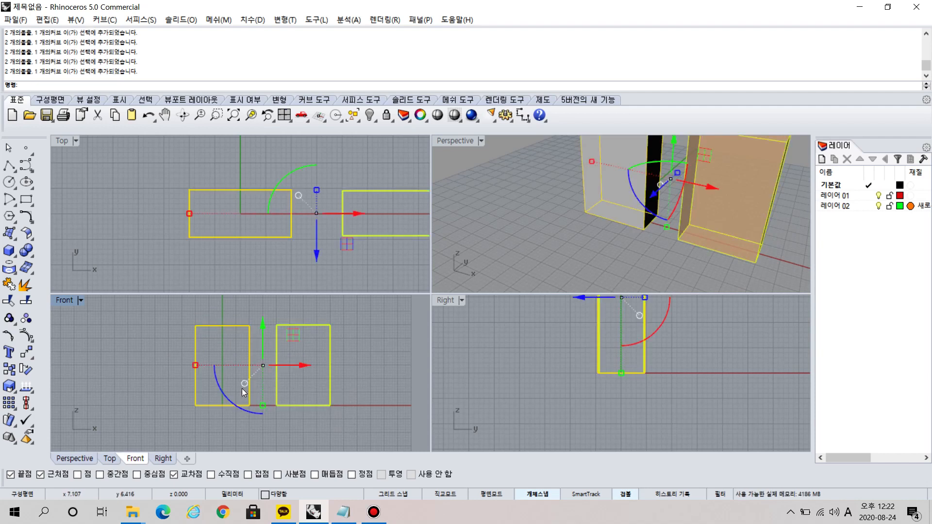
{"action": "left_click", "coordinate": [376, 432]}
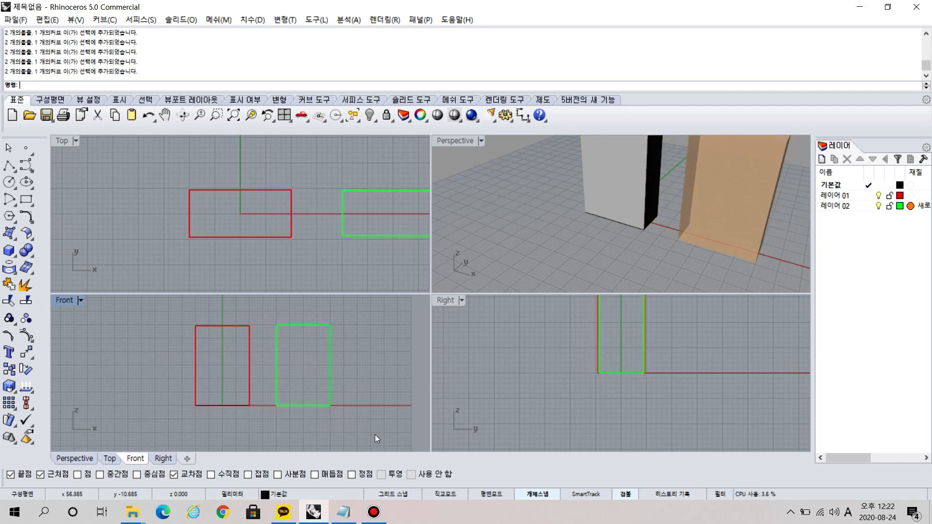
{"action": "left_click", "coordinate": [375, 434]}
{"action": "left_click_drag", "start_coordinate": [233, 382], "coordinate": [233, 383]}
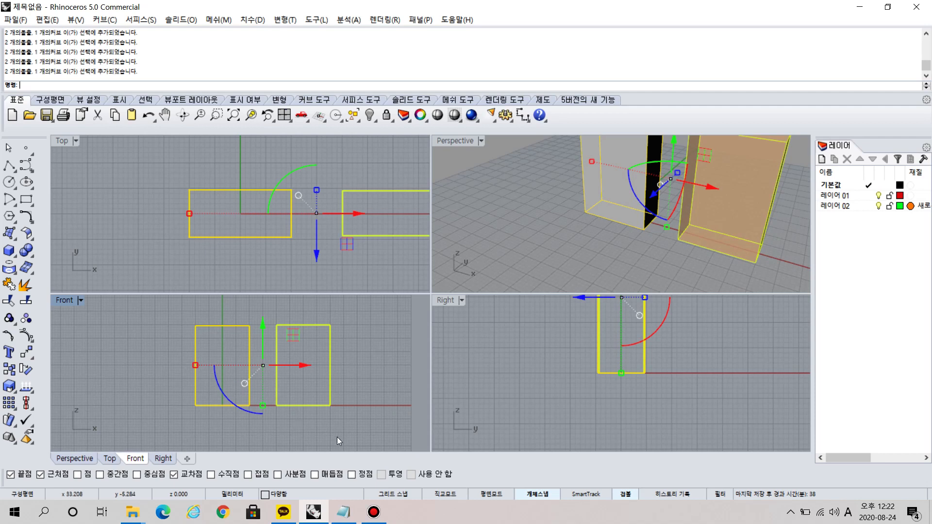
{"action": "left_click", "coordinate": [362, 431]}
{"action": "left_click_drag", "start_coordinate": [362, 432], "coordinate": [232, 380]}
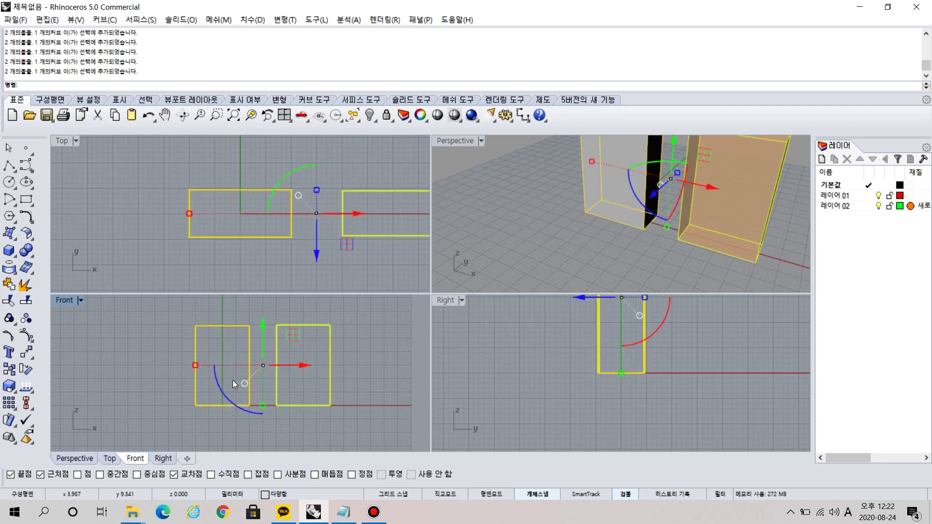
{"action": "left_click", "coordinate": [151, 331]}
Compare partial window, crossing and fully enclosing window selections on the two boxes in the Front viewport, clearing each selection.
{"action": "left_click_drag", "start_coordinate": [172, 307], "coordinate": [272, 344]}
{"action": "left_click_drag", "start_coordinate": [389, 438], "coordinate": [235, 348]}
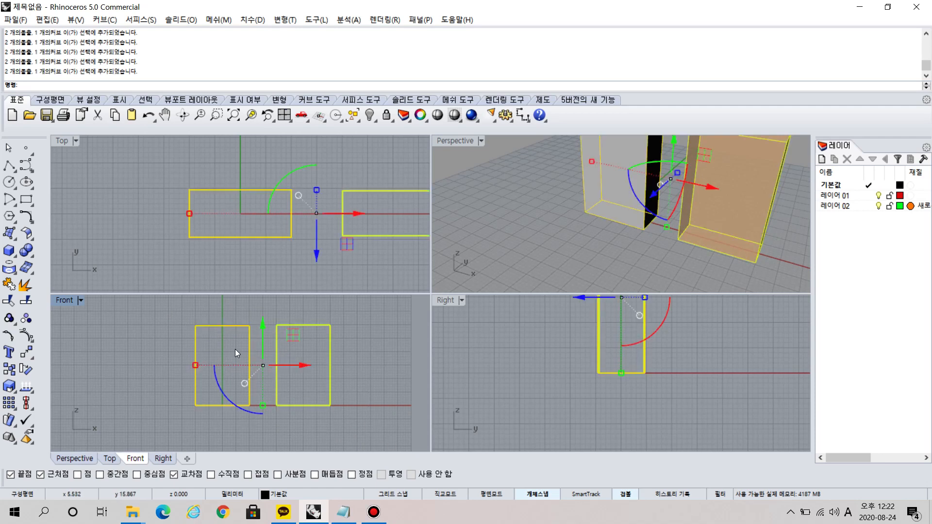
{"action": "left_click", "coordinate": [173, 307]}
{"action": "left_click_drag", "start_coordinate": [174, 307], "coordinate": [359, 421]}
{"action": "left_click", "coordinate": [356, 419]}
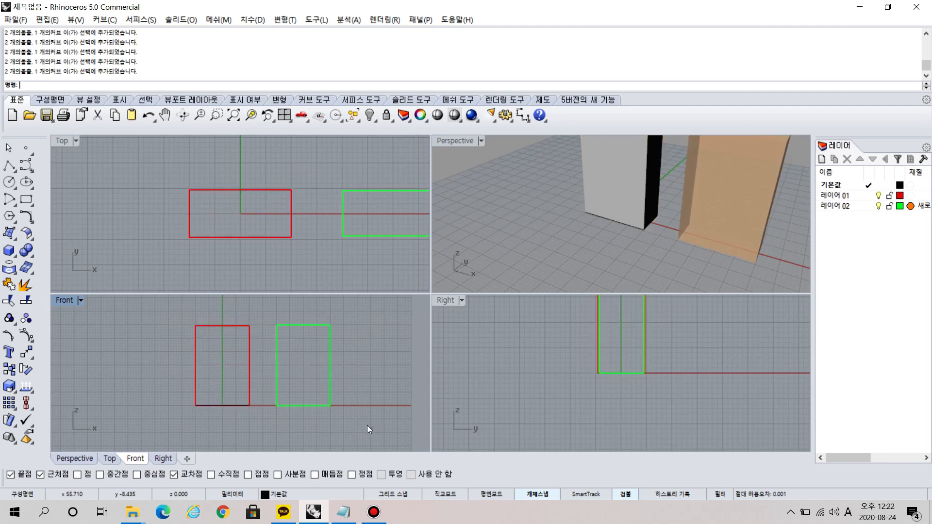
{"action": "left_click_drag", "start_coordinate": [237, 373], "coordinate": [237, 373]}
{"action": "left_click", "coordinate": [348, 423]}
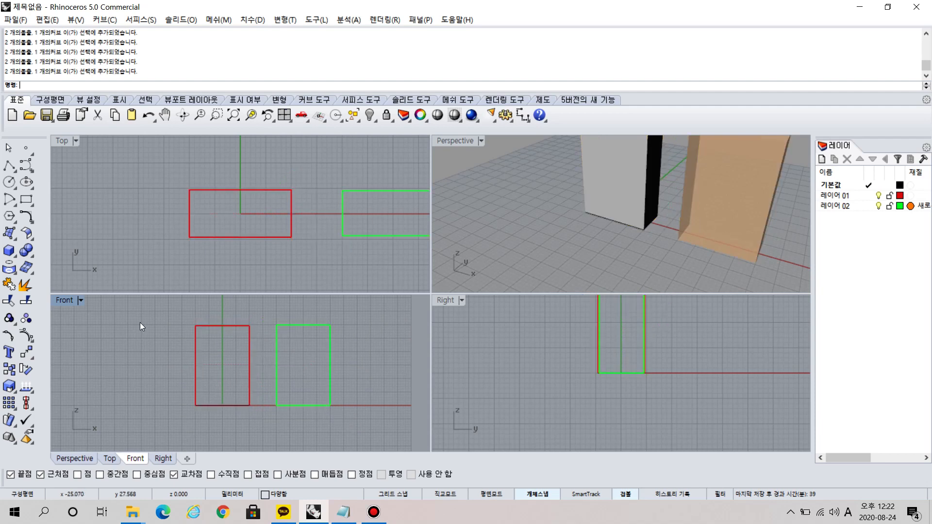
{"action": "left_click_drag", "start_coordinate": [183, 315], "coordinate": [310, 374]}
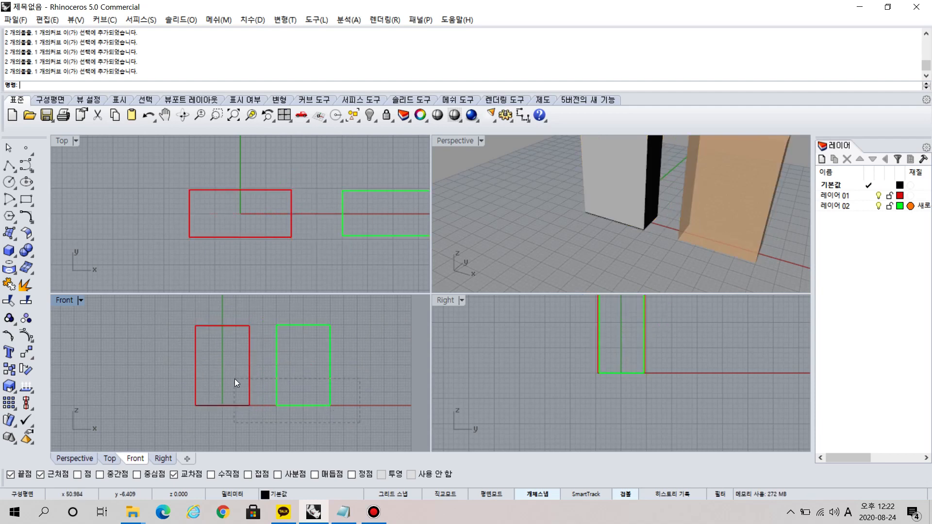
{"action": "left_click_drag", "start_coordinate": [234, 378], "coordinate": [235, 378]}
{"action": "left_click", "coordinate": [364, 356]}
{"action": "left_click_drag", "start_coordinate": [179, 311], "coordinate": [287, 356]}
{"action": "left_click_drag", "start_coordinate": [166, 309], "coordinate": [366, 418]}
{"action": "left_click", "coordinate": [365, 418]}
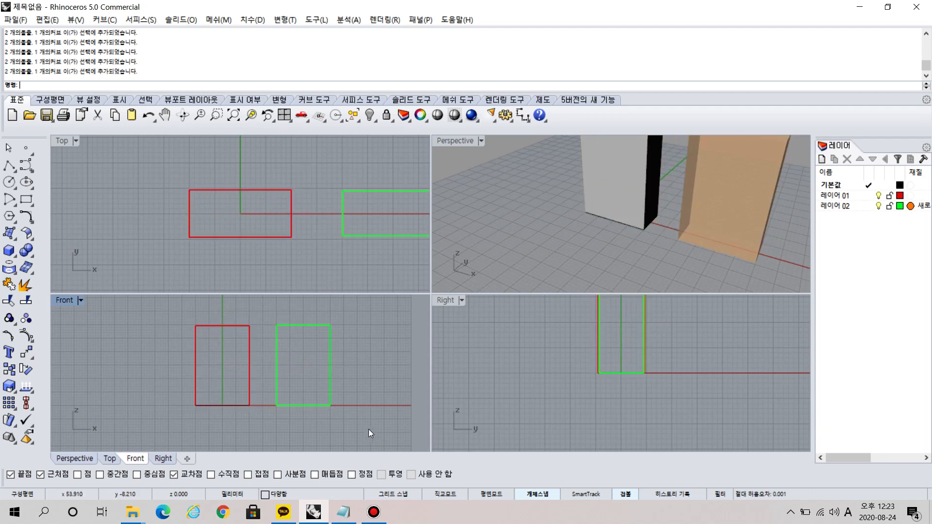
Select both boxes in the Front viewport with a right-to-left crossing window and delete them.
{"action": "left_click_drag", "start_coordinate": [231, 381], "coordinate": [231, 385]}
{"action": "left_click", "coordinate": [343, 420]}
{"action": "left_click_drag", "start_coordinate": [344, 421], "coordinate": [179, 316]}
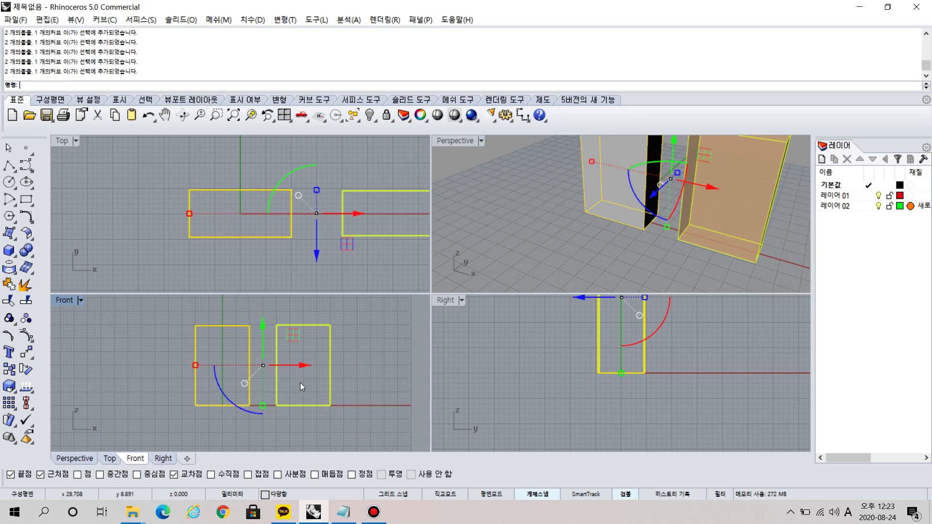
{"action": "key", "text": "Delete"}
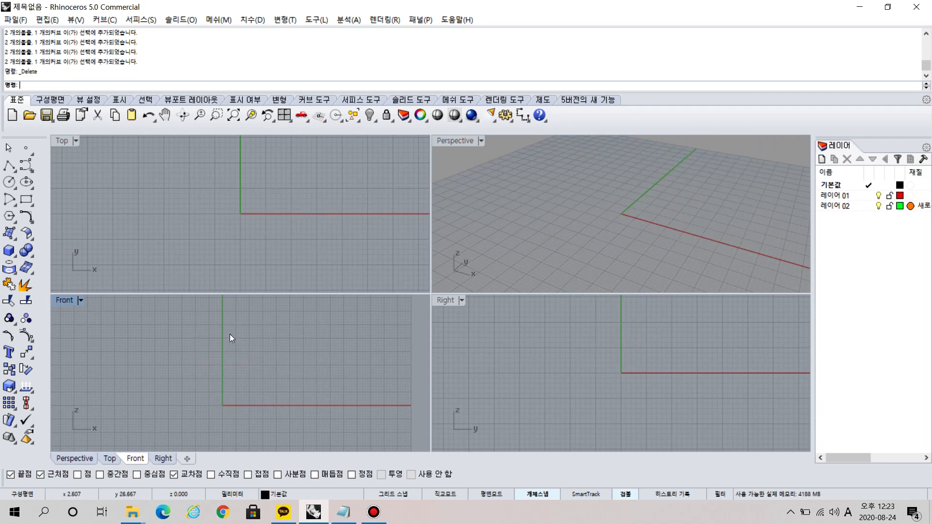
Turn on grid snap for drawing in the Front viewport.
{"action": "scroll", "coordinate": [235, 352], "scroll_direction": "down", "scroll_amount": 5}
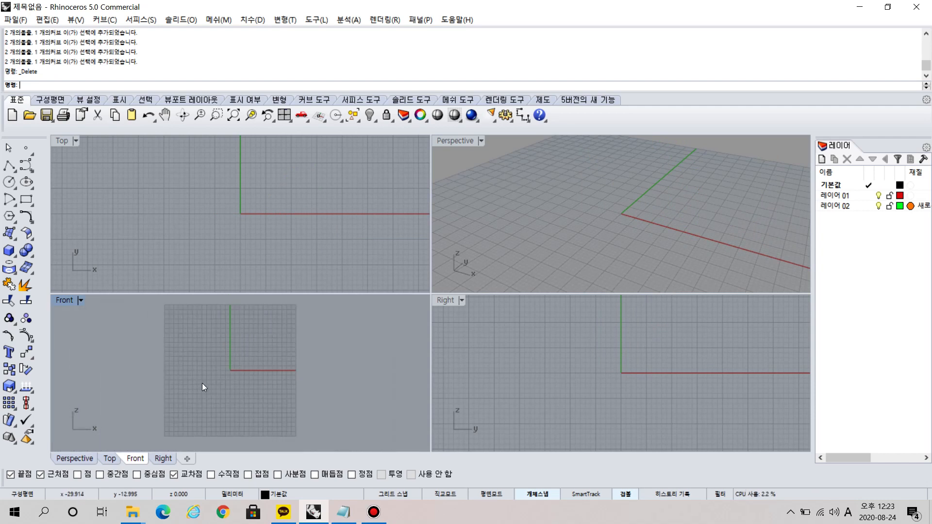
{"action": "left_click", "coordinate": [397, 496]}
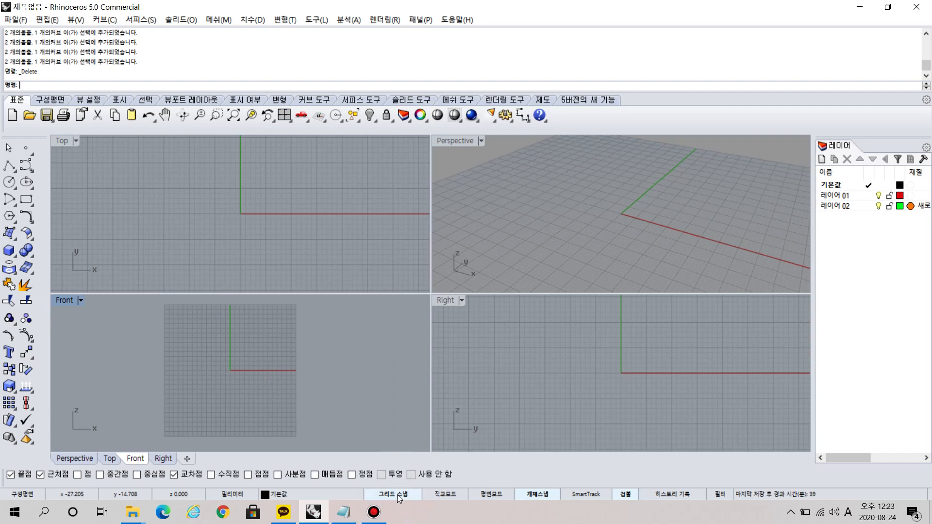
{"action": "scroll", "coordinate": [234, 383], "scroll_direction": "up", "scroll_amount": 10}
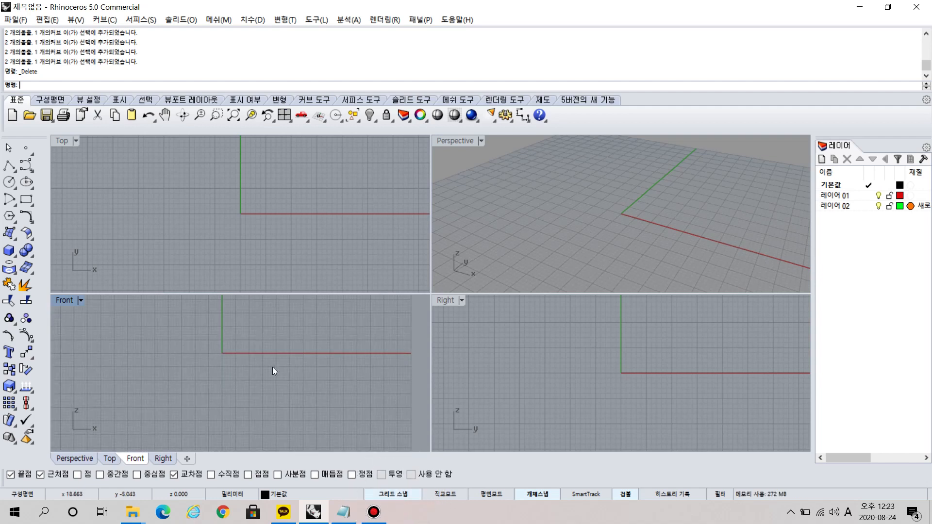
Draw a closed eight-segment polyline on the grid points of the Front viewport, starting at 10,0 on the horizontal axis, and undo it.
{"action": "left_click", "coordinate": [9, 165]}
{"action": "left_click", "coordinate": [234, 352]}
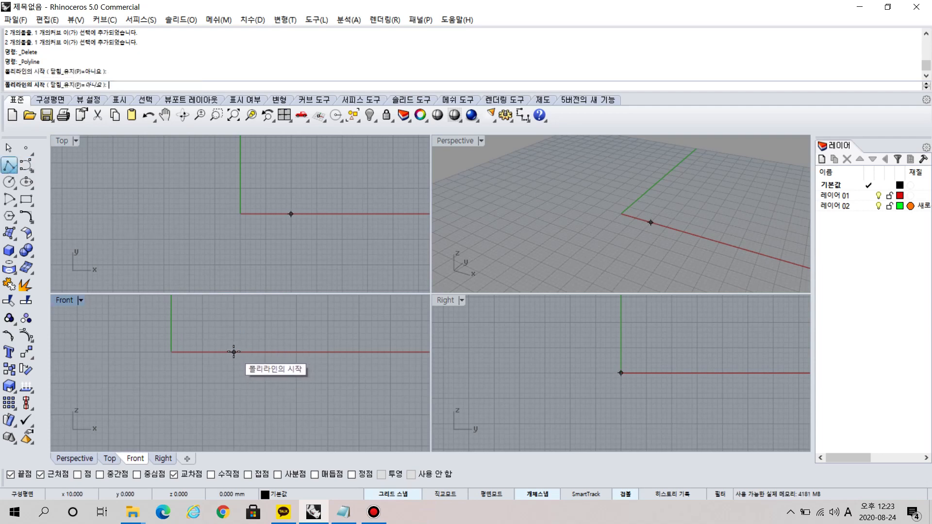
{"action": "left_click", "coordinate": [234, 321]}
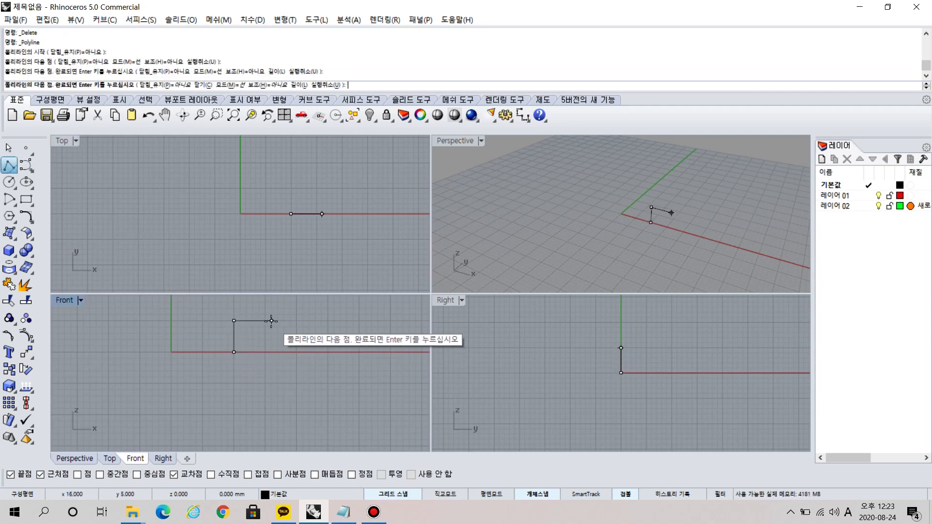
{"action": "left_click", "coordinate": [271, 321]}
{"action": "left_click", "coordinate": [296, 352]}
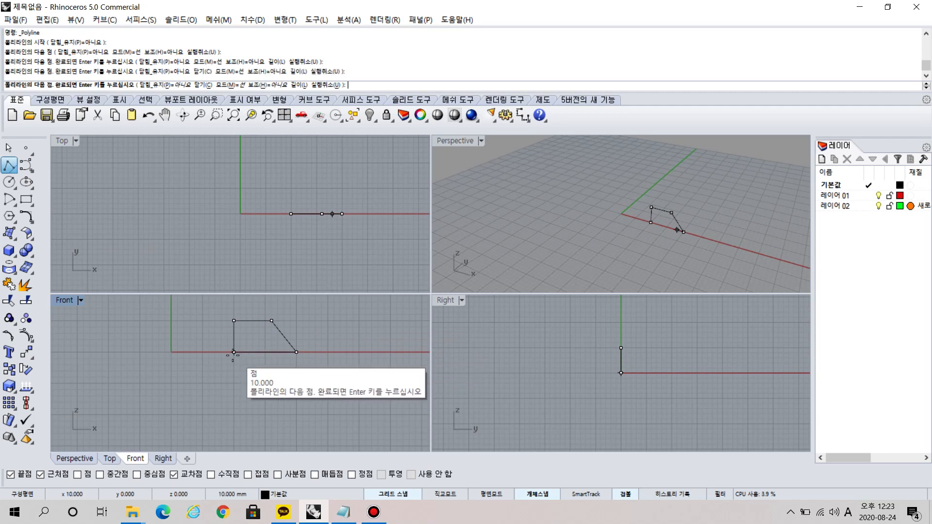
{"action": "left_click", "coordinate": [234, 384]}
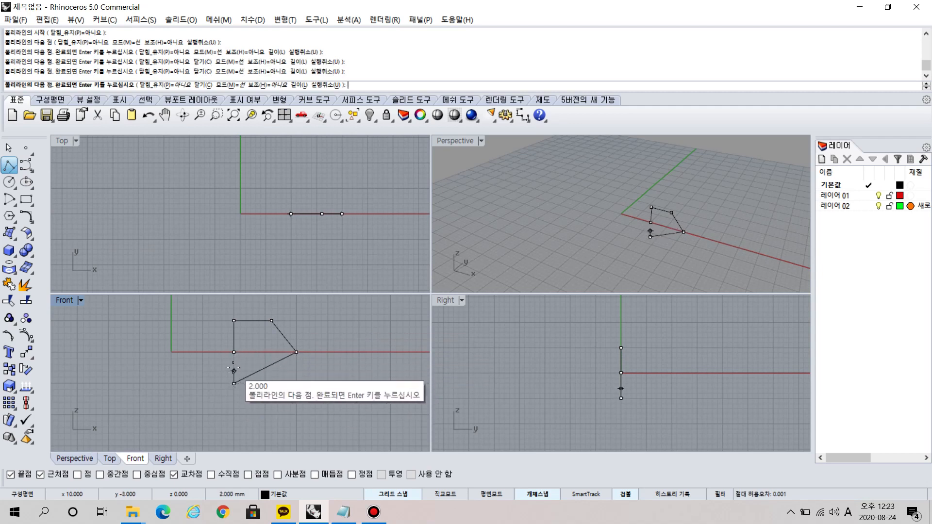
{"action": "left_click", "coordinate": [234, 371]}
{"action": "left_click", "coordinate": [196, 371]}
{"action": "left_click", "coordinate": [196, 358]}
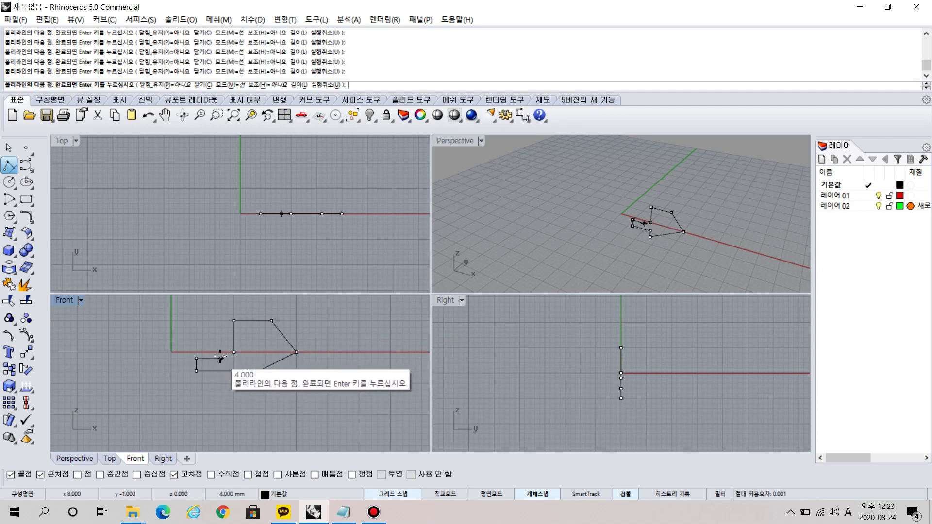
{"action": "left_click", "coordinate": [234, 353]}
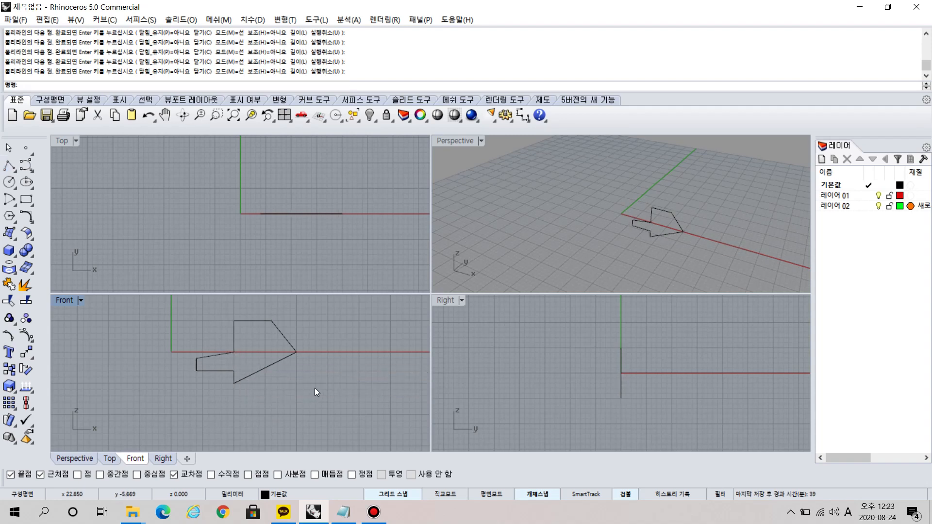
{"action": "key", "text": "ctrl+z"}
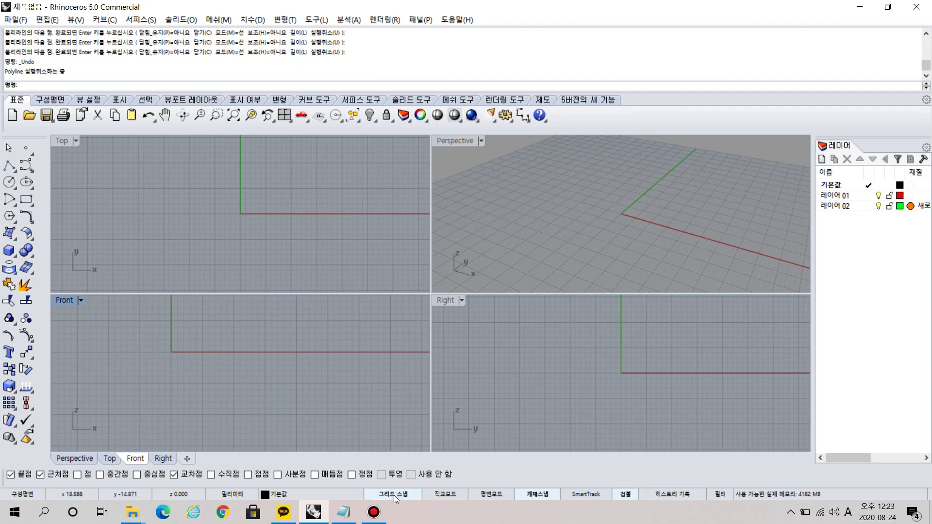
Toggle object snap off and back on.
{"action": "left_click", "coordinate": [543, 495]}
{"action": "left_click", "coordinate": [545, 495]}
{"action": "key", "text": "ctrl"}
{"action": "key", "text": "ctrl"}
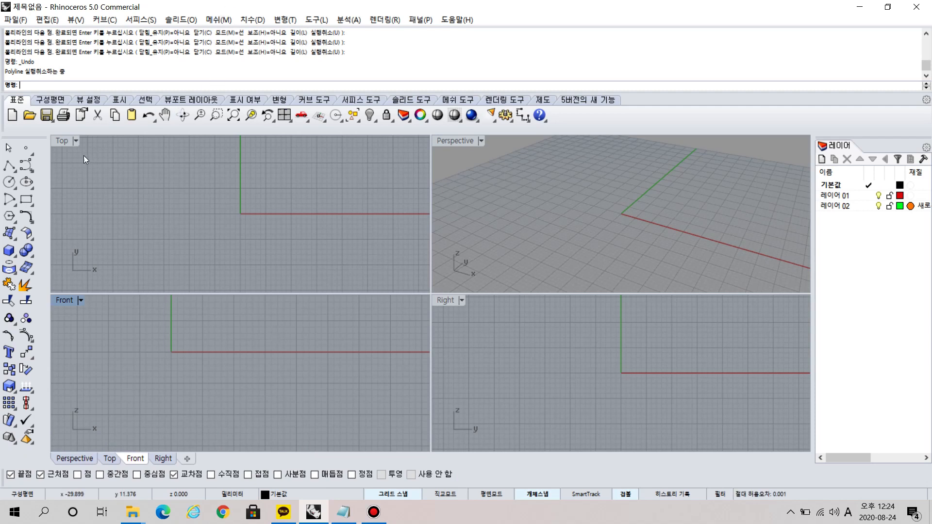
Maximize the Top viewport and start a polyline in it.
{"action": "double_click", "coordinate": [62, 140]}
{"action": "right_click_drag", "start_coordinate": [505, 208], "coordinate": [478, 212]}
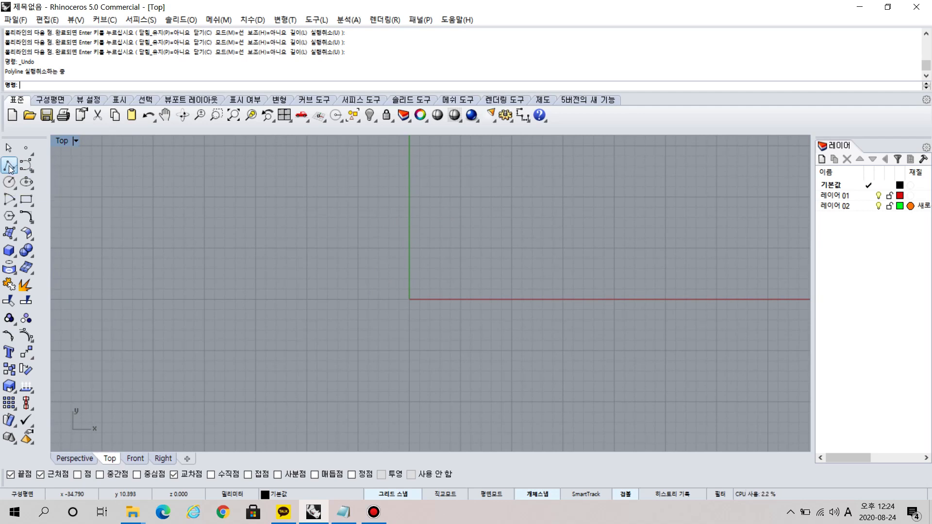
{"action": "left_click", "coordinate": [9, 168]}
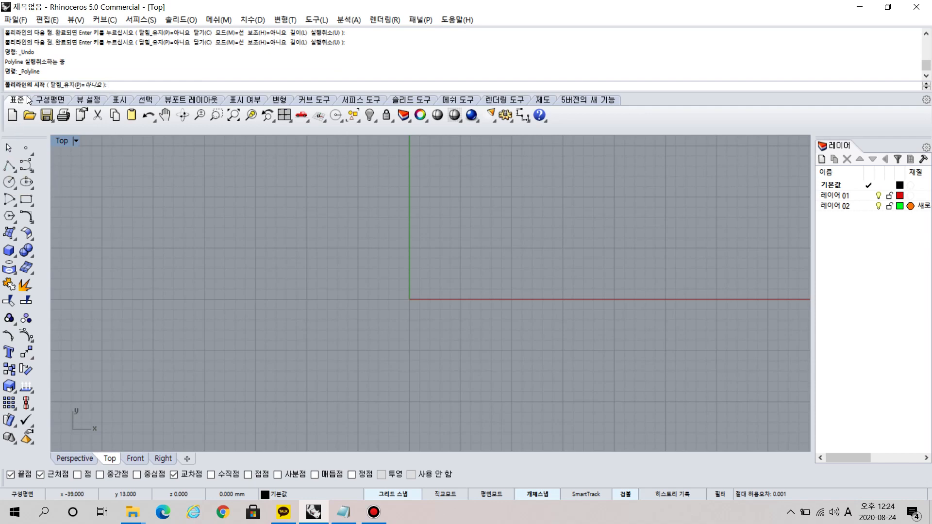
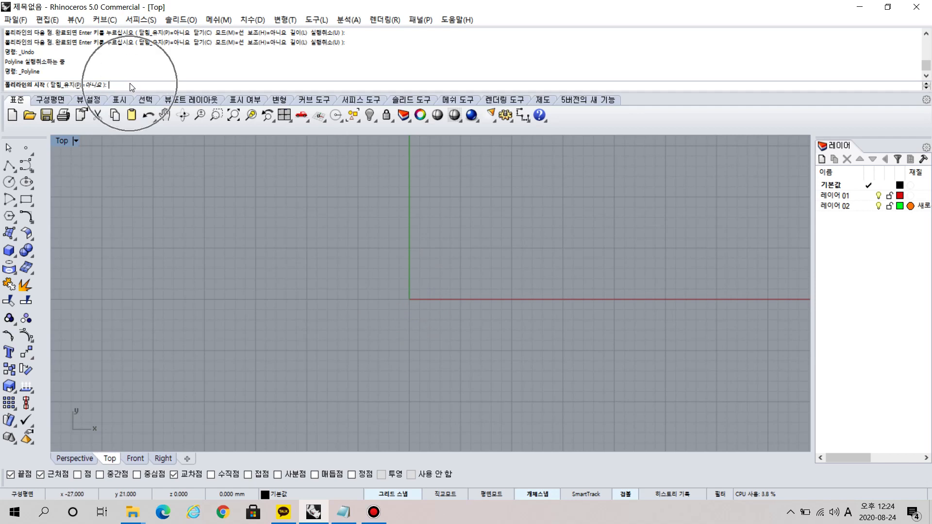
Draw a closed 15 mm square with Polyline in the Top viewport, starting at the origin 0.
{"action": "type", "text": "0"}
{"action": "key", "text": "Return"}
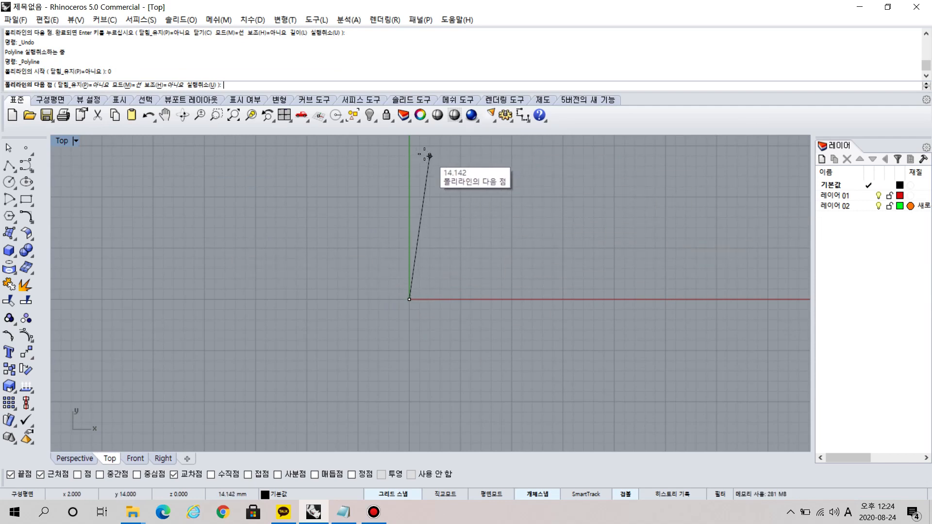
{"action": "left_click", "coordinate": [409, 146]}
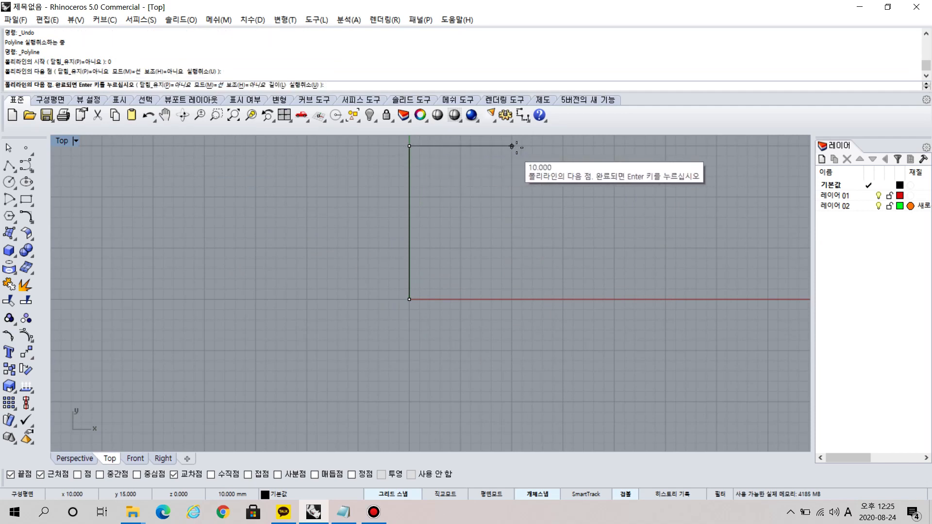
{"action": "left_click", "coordinate": [564, 146]}
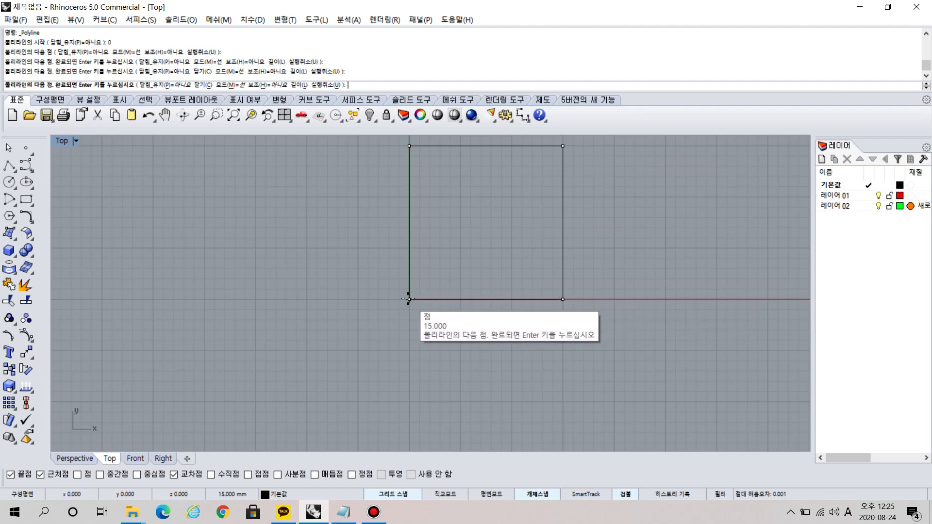
{"action": "left_click", "coordinate": [409, 299]}
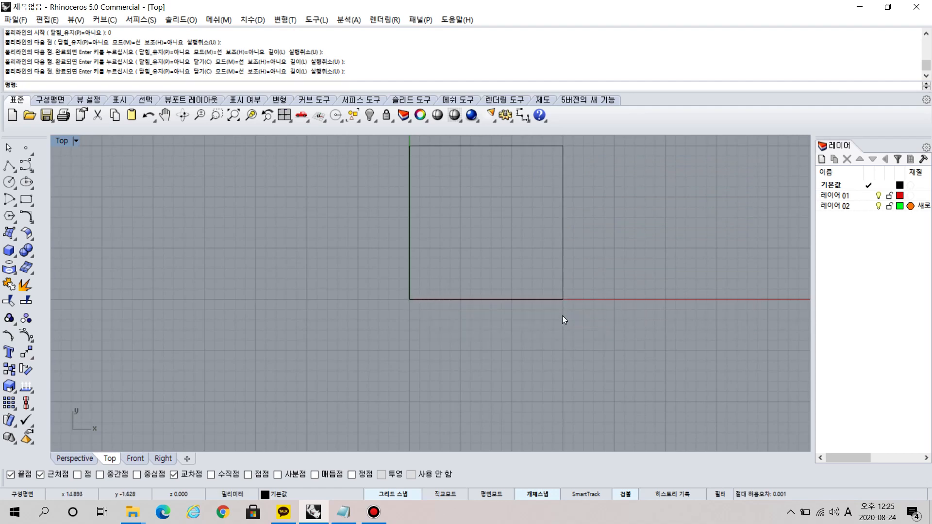
Draw an open three-segment polyline beside the square through 20,0, 20,15, 35,15 and 35,10, ending it there.
{"action": "right_click_drag", "start_coordinate": [652, 217], "coordinate": [430, 249]}
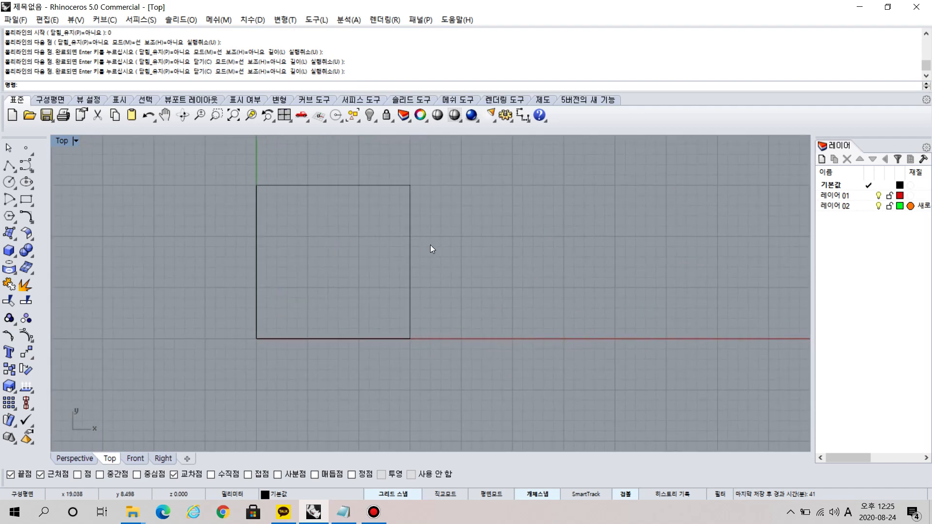
{"action": "left_click", "coordinate": [9, 166]}
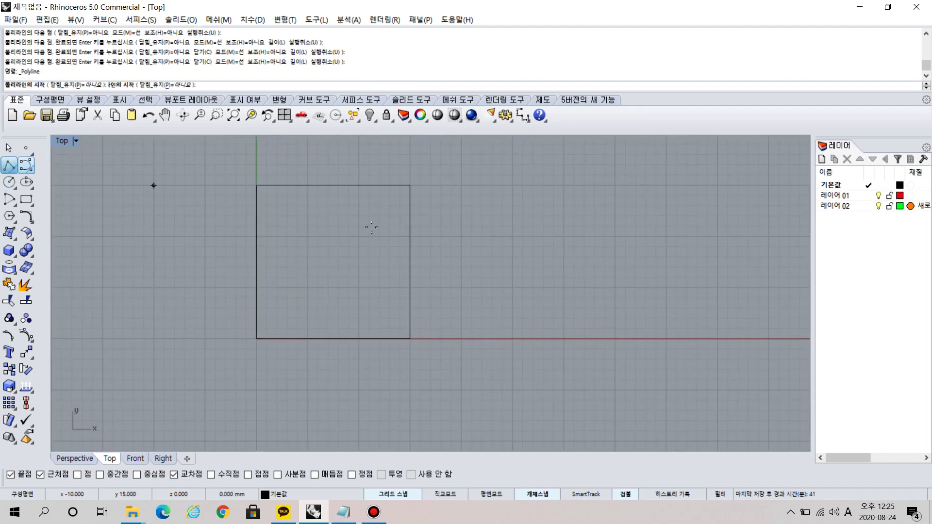
{"action": "left_click", "coordinate": [461, 338]}
{"action": "left_click", "coordinate": [461, 185]}
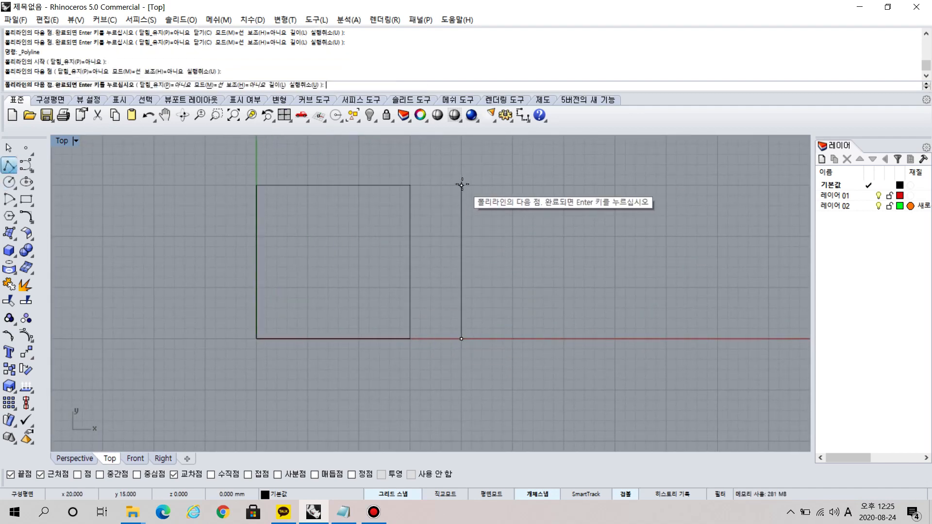
{"action": "left_click", "coordinate": [615, 185]}
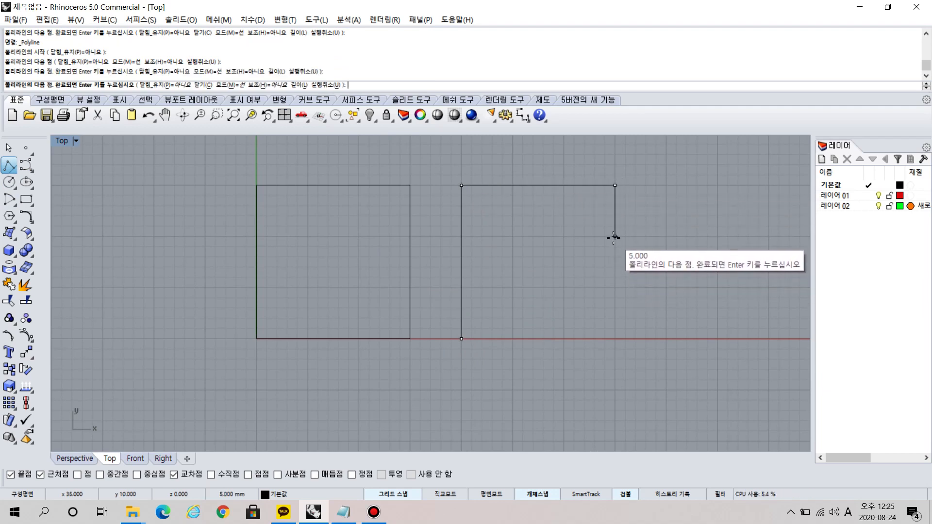
{"action": "left_click", "coordinate": [614, 237]}
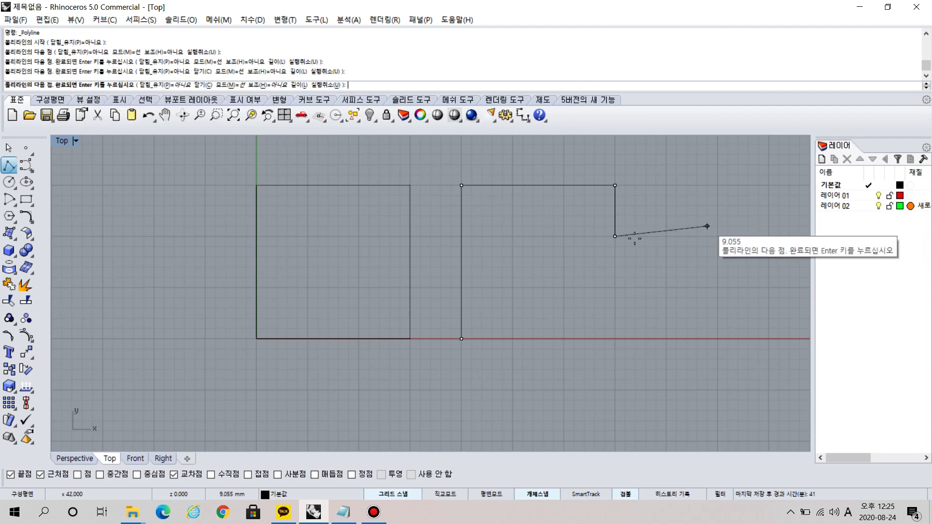
{"action": "key", "text": "Return"}
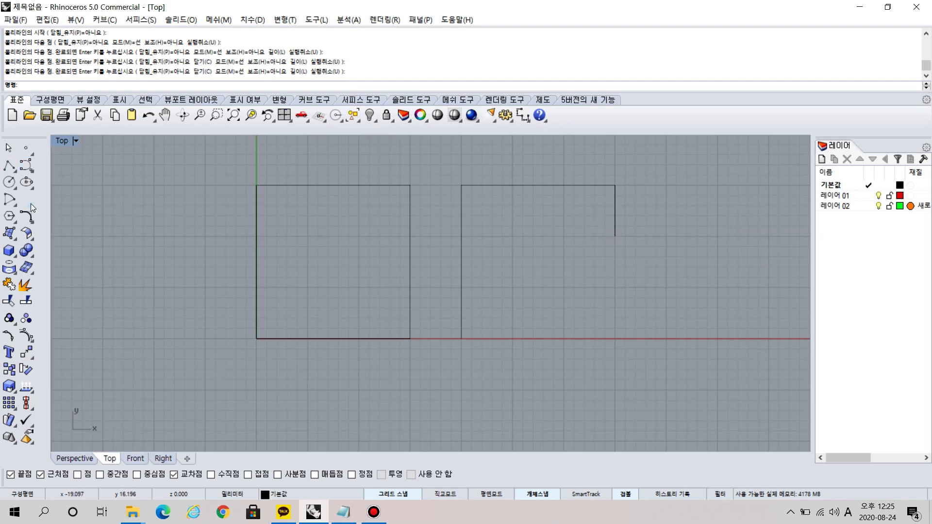
Draw another open three-segment polyline through 40,0, 40,15, 55,15 and 55,10, ending it there.
{"action": "left_click", "coordinate": [9, 166]}
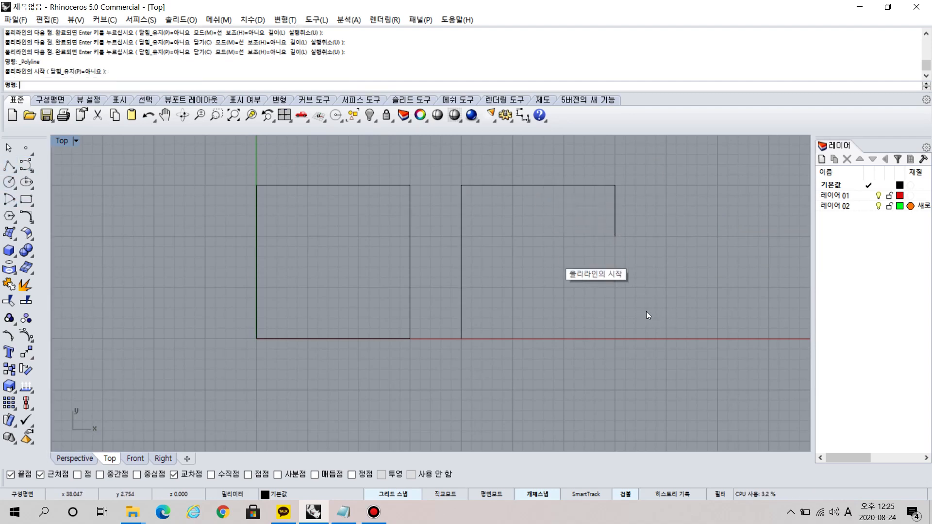
{"action": "right_click", "coordinate": [645, 311]}
{"action": "right_click", "coordinate": [646, 310]}
{"action": "right_click", "coordinate": [645, 308]}
{"action": "right_click_drag", "start_coordinate": [645, 308], "coordinate": [495, 320]}
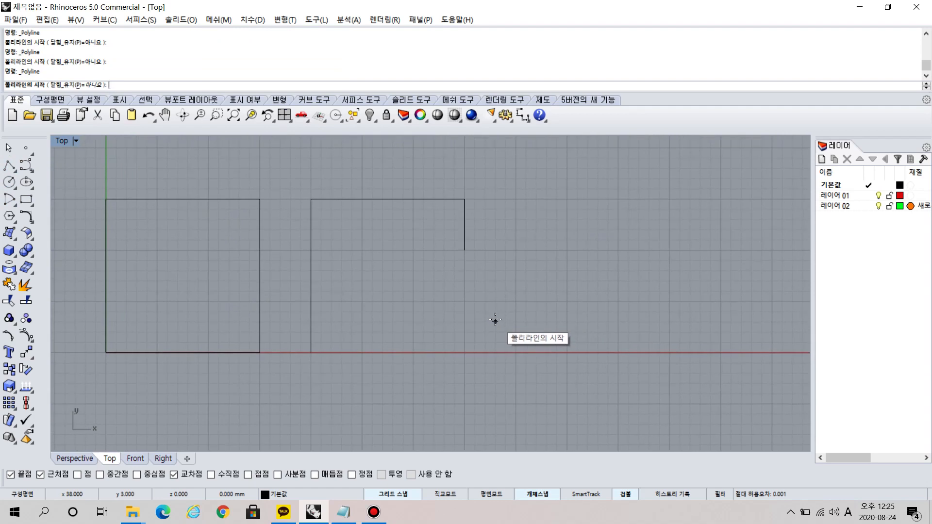
{"action": "left_click", "coordinate": [516, 353]}
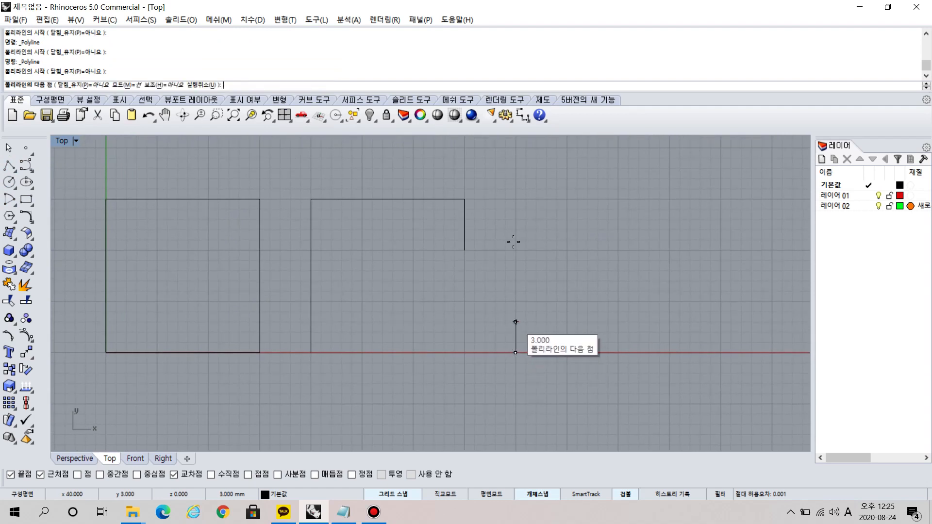
{"action": "left_click", "coordinate": [515, 199]}
{"action": "left_click", "coordinate": [669, 199]}
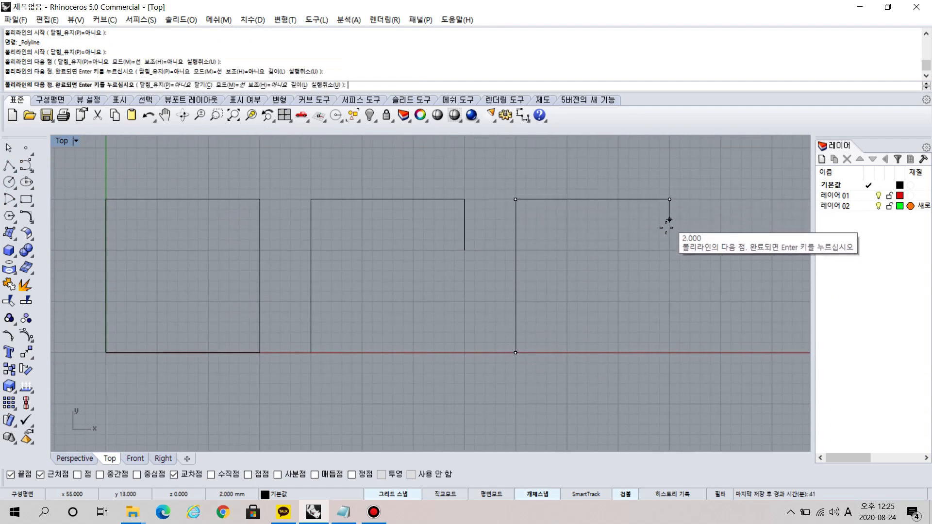
{"action": "left_click", "coordinate": [669, 249]}
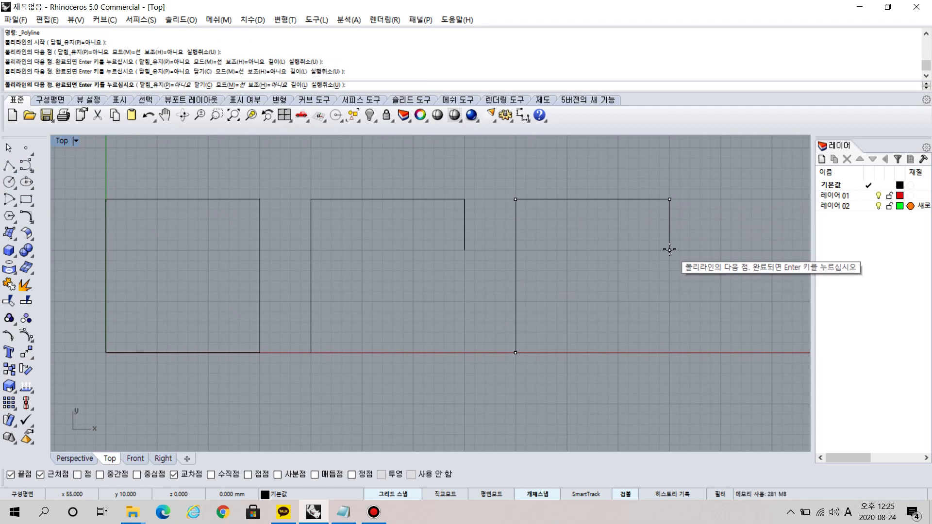
{"action": "key", "text": "Return"}
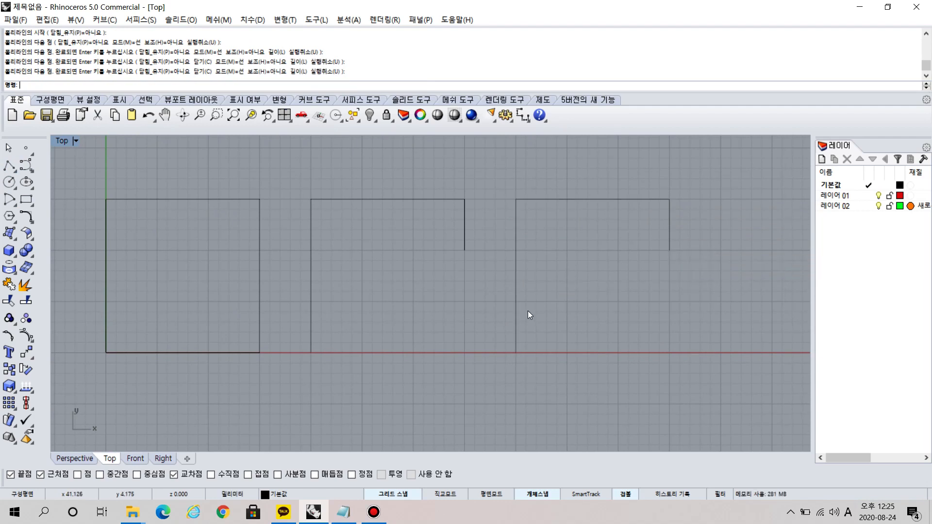
Draw a closed 15 mm square above the first one using Line Segments, starting at 0,20 on the vertical axis.
{"action": "left_click", "coordinate": [406, 249]}
{"action": "scroll", "coordinate": [254, 265], "scroll_direction": "down", "scroll_amount": 3}
{"action": "right_click_drag", "start_coordinate": [302, 213], "coordinate": [312, 296]}
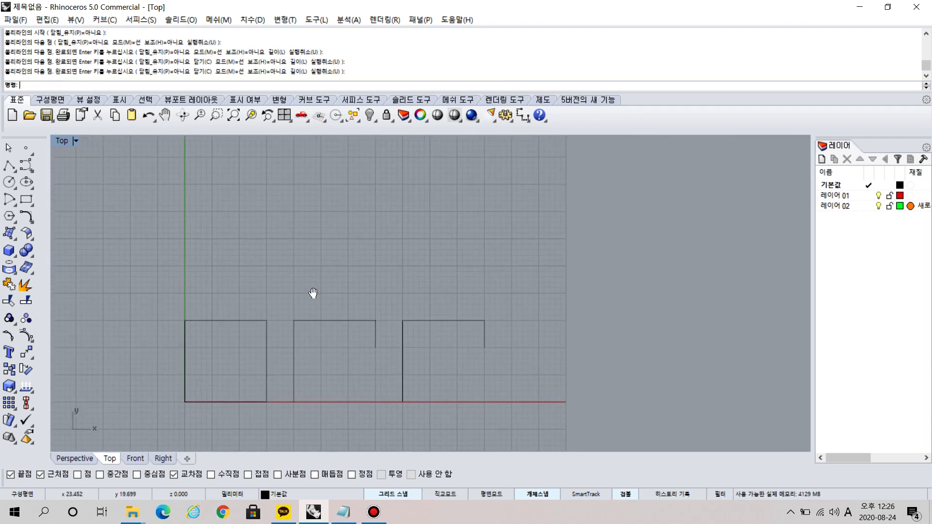
{"action": "right_click", "coordinate": [11, 166]}
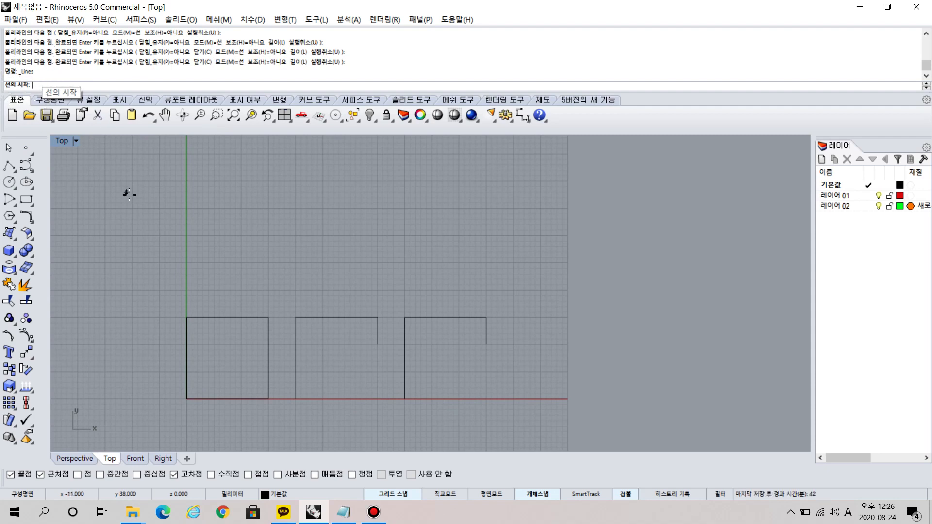
{"action": "left_click", "coordinate": [187, 291]}
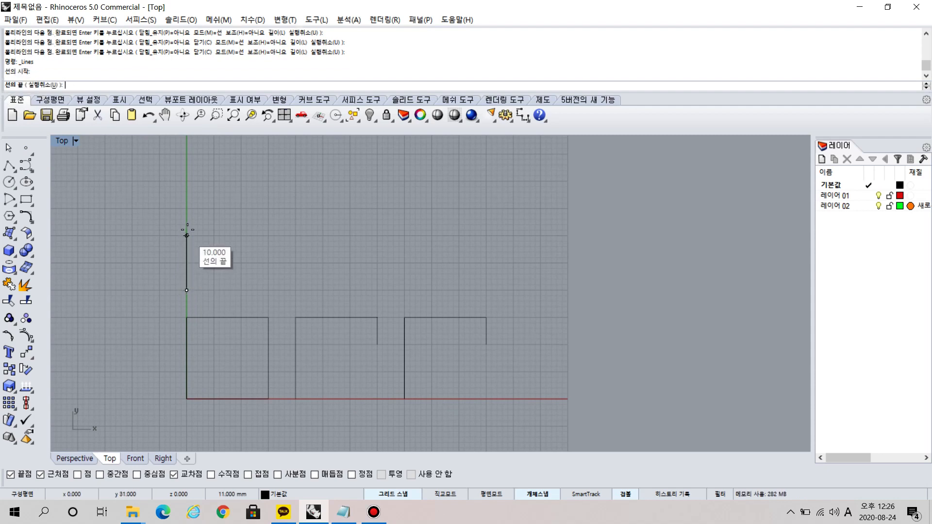
{"action": "left_click", "coordinate": [186, 209]}
{"action": "left_click", "coordinate": [269, 208]}
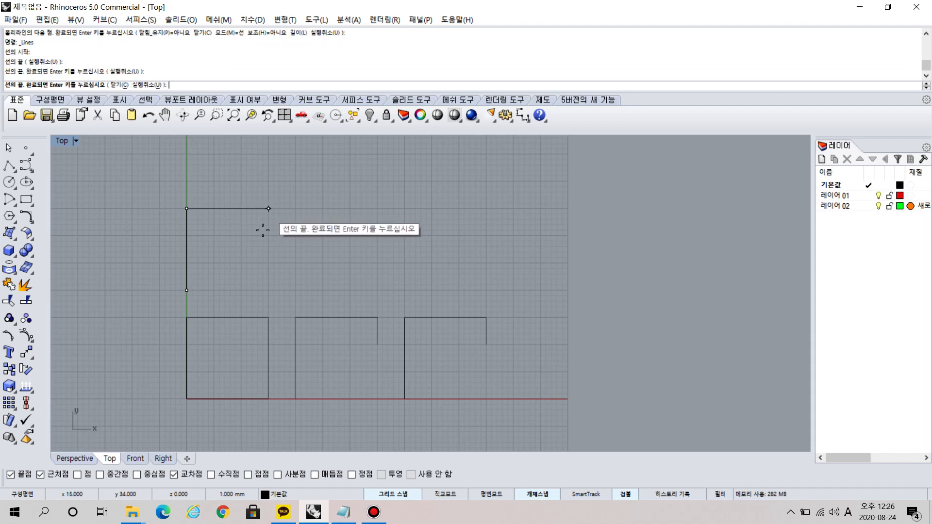
{"action": "left_click", "coordinate": [269, 290]}
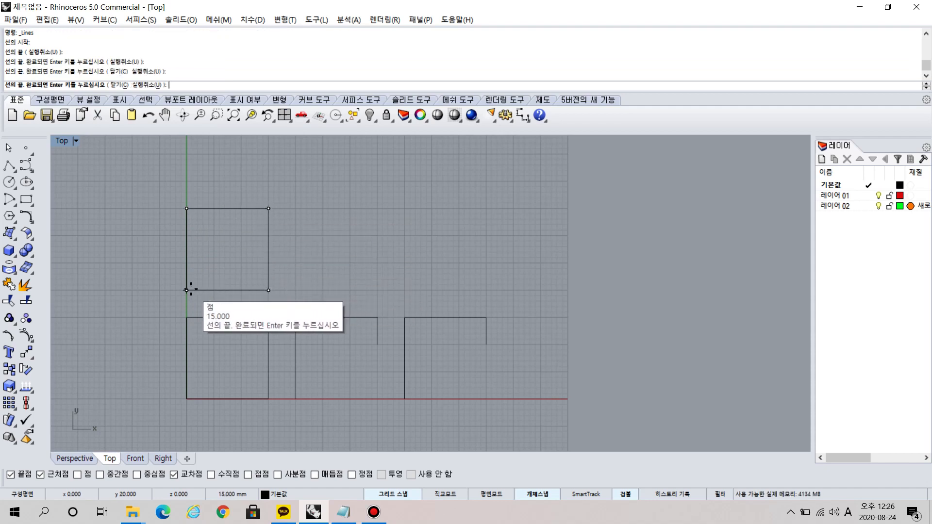
{"action": "left_click", "coordinate": [186, 290]}
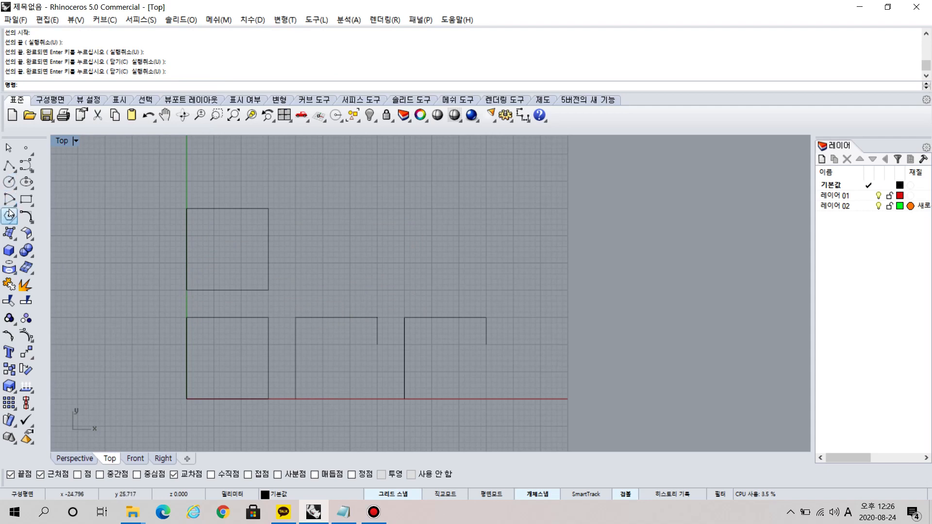
Draw an open figure with Line Segments through 20,20, 20,35, 35,35 and 35,30, ending it there.
{"action": "right_click", "coordinate": [10, 167]}
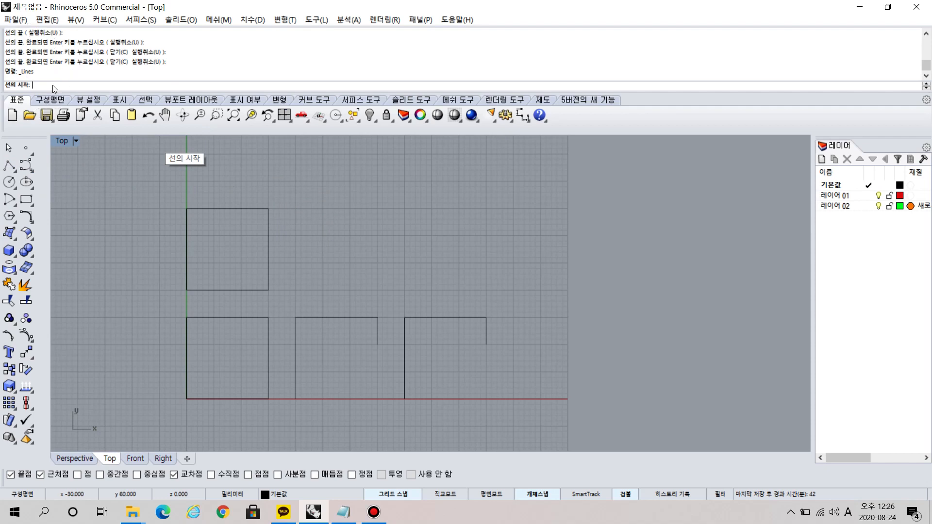
{"action": "left_click", "coordinate": [296, 289]}
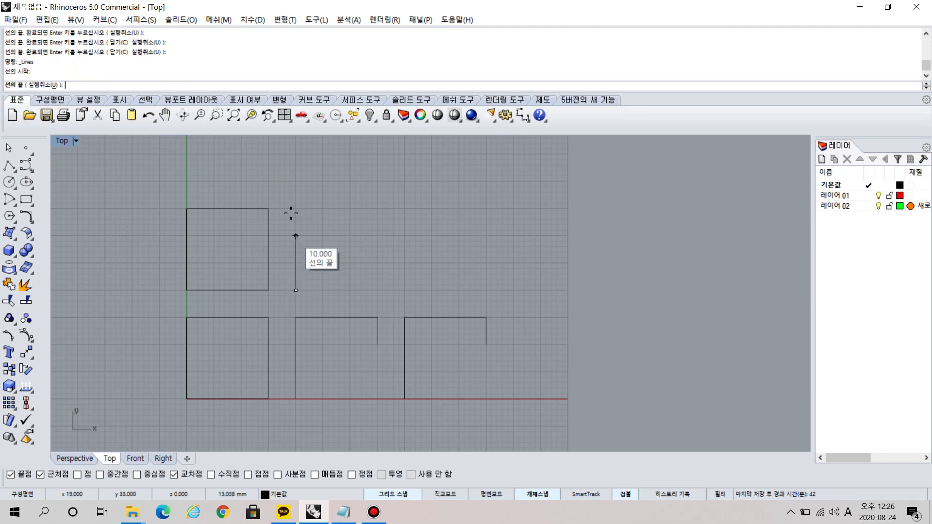
{"action": "left_click", "coordinate": [296, 209]}
{"action": "left_click", "coordinate": [377, 208]}
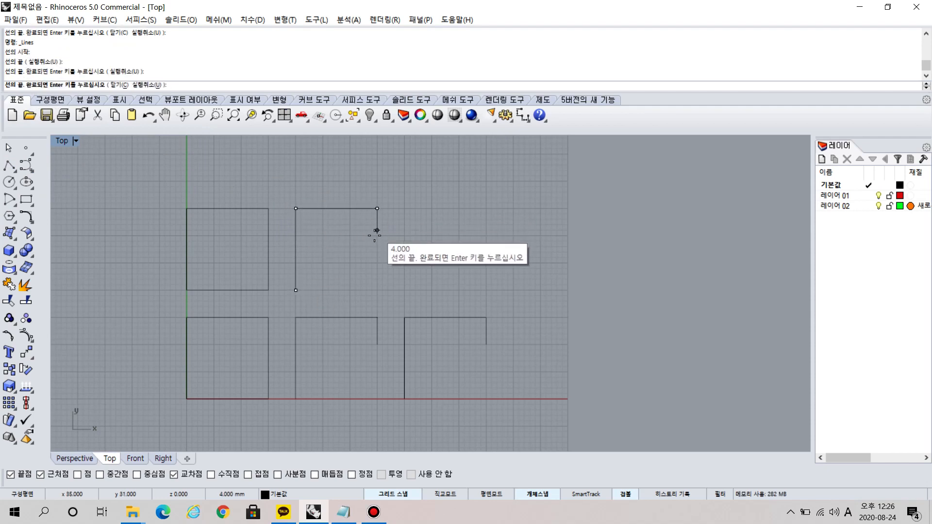
{"action": "left_click", "coordinate": [377, 235]}
{"action": "key", "text": "Return"}
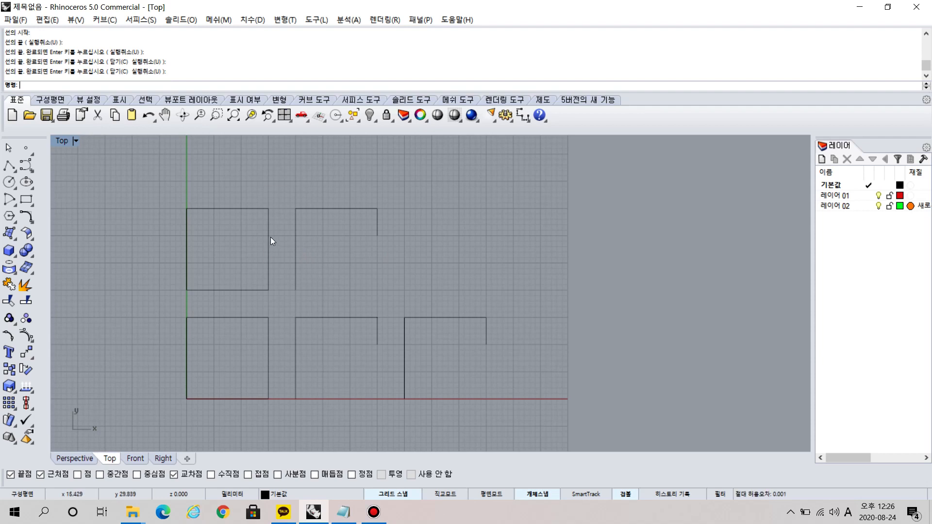
Select the four sides of the upper line-segment square one at a time to examine how its parts select.
{"action": "key", "text": "ctrl"}
{"action": "key", "text": "ctrl"}
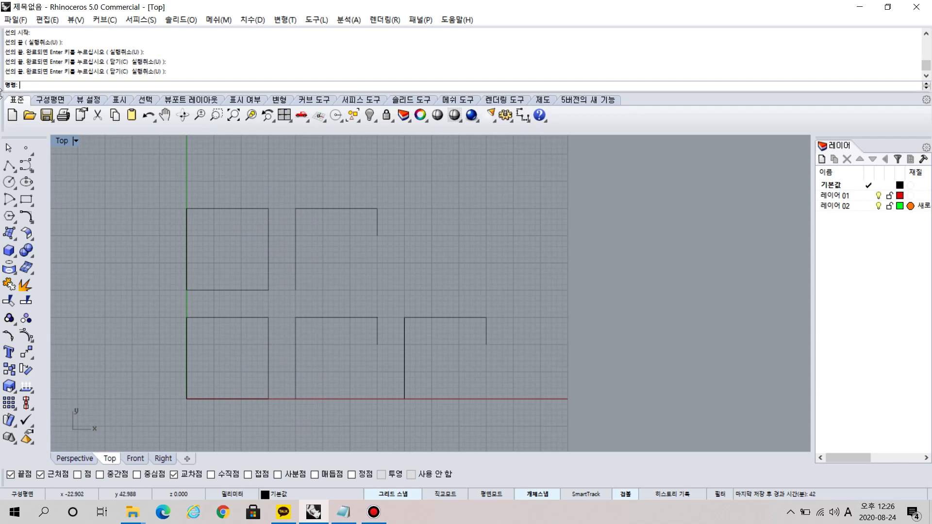
{"action": "left_click", "coordinate": [8, 147]}
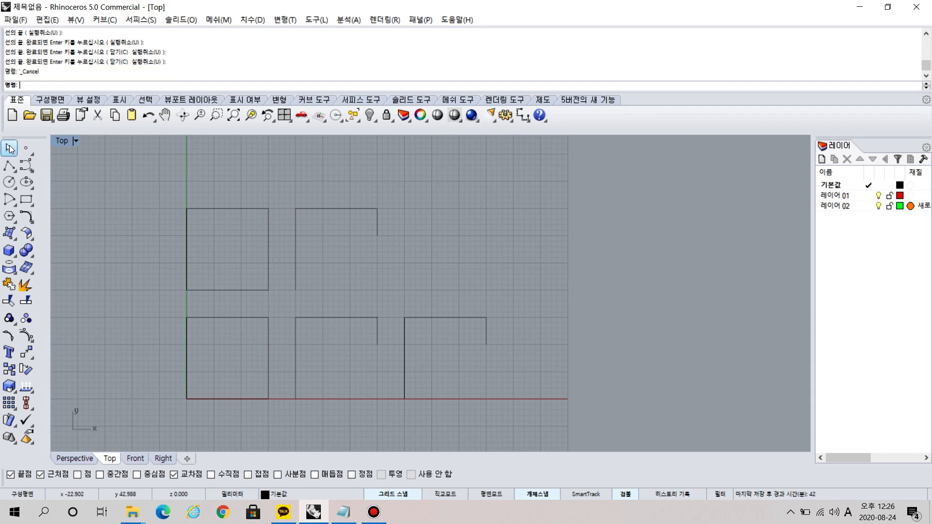
{"action": "left_click", "coordinate": [187, 228]}
{"action": "left_click", "coordinate": [232, 209]}
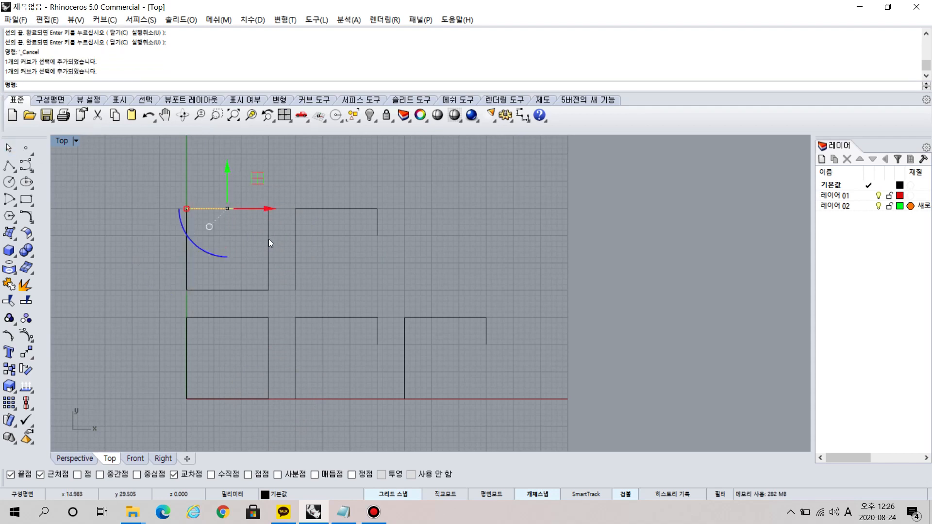
{"action": "left_click", "coordinate": [269, 238]}
{"action": "left_click", "coordinate": [211, 289]}
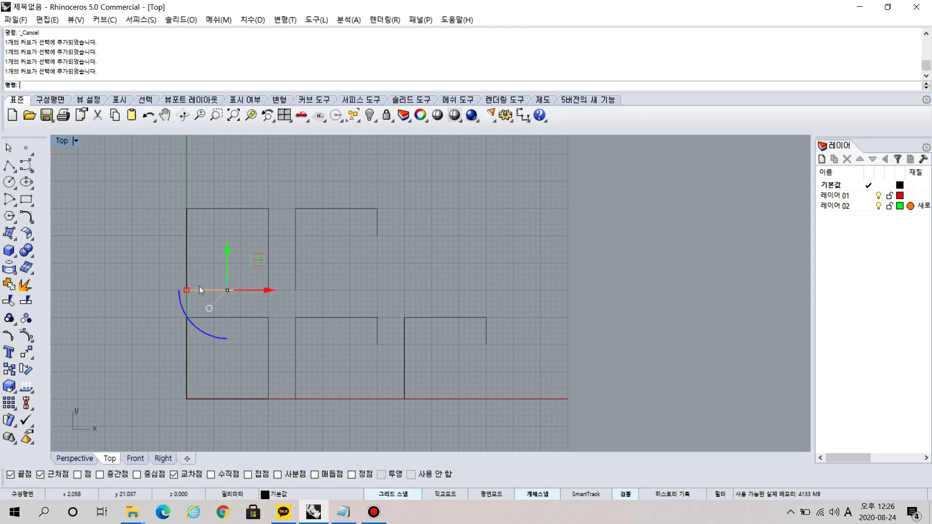
Select the three lower polyline figures one after another to compare how they select.
{"action": "left_click", "coordinate": [238, 318]}
{"action": "left_click", "coordinate": [359, 316]}
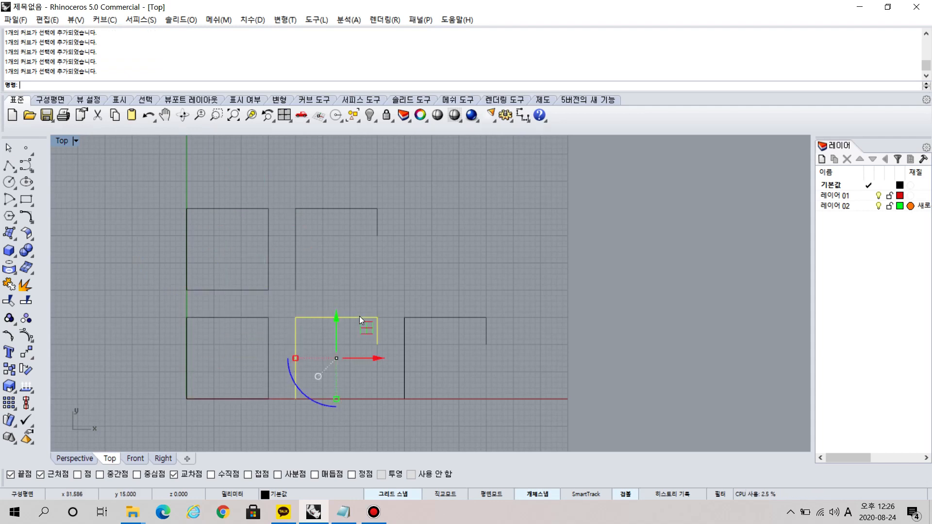
{"action": "left_click", "coordinate": [409, 317]}
Select the segments of the upper open figure one at a time, clear the selection, and recheck the upper square's sides individually.
{"action": "left_click", "coordinate": [341, 209]}
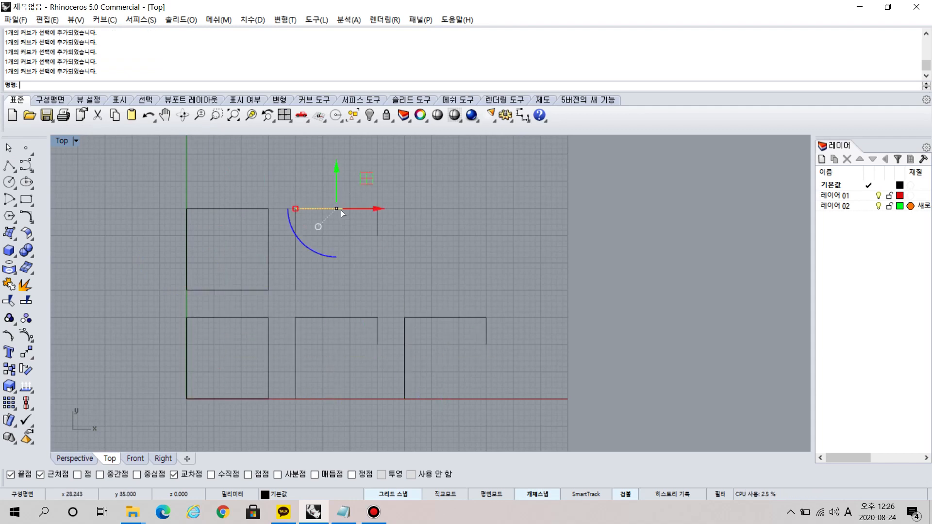
{"action": "left_click_drag", "start_coordinate": [292, 241], "coordinate": [295, 253]}
{"action": "left_click", "coordinate": [377, 223]}
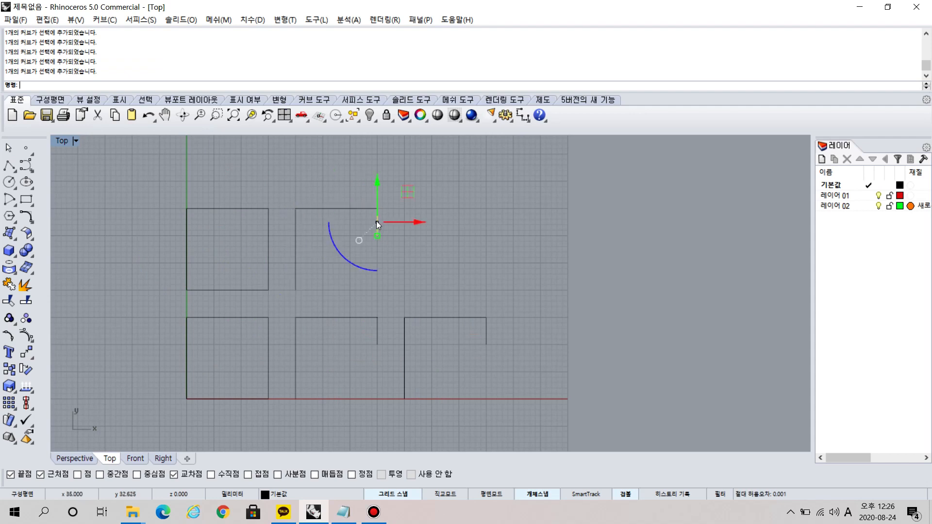
{"action": "left_click", "coordinate": [404, 251]}
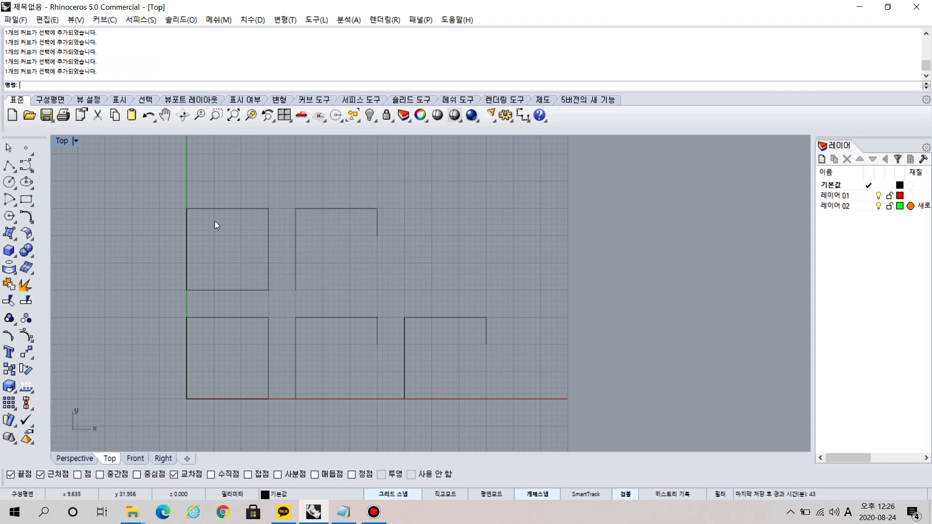
{"action": "left_click", "coordinate": [210, 209]}
{"action": "left_click_drag", "start_coordinate": [185, 264], "coordinate": [269, 284]}
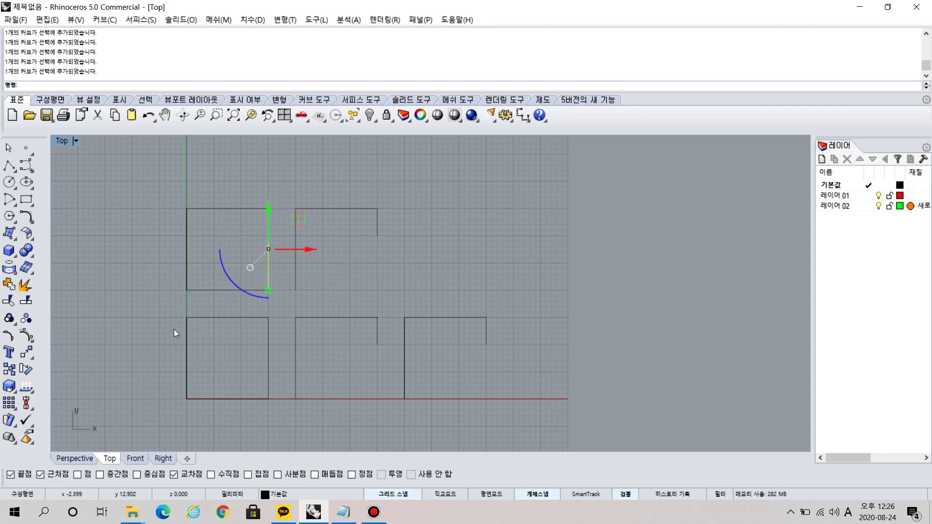
Select the three lower polylines one after another, compare with the upper square's lower side, and clear the selection.
{"action": "left_click", "coordinate": [186, 333]}
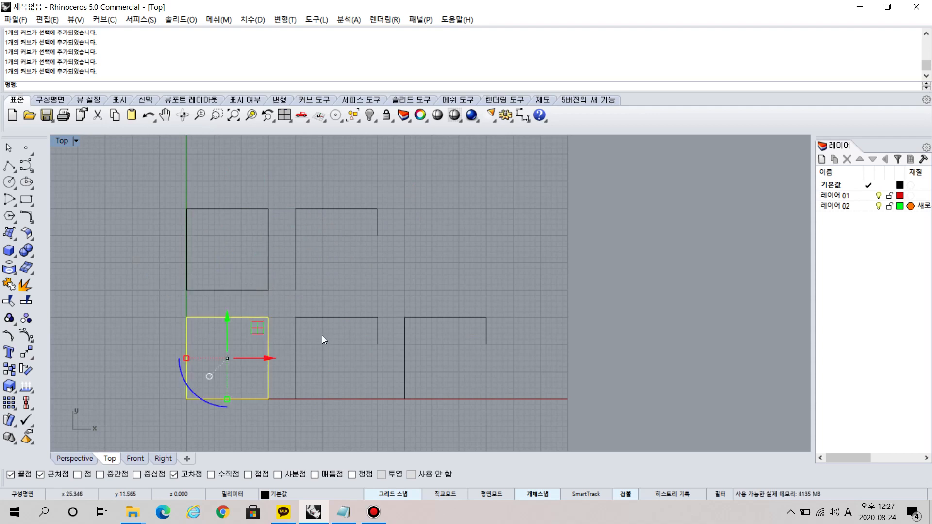
{"action": "left_click", "coordinate": [296, 341]}
{"action": "left_click", "coordinate": [404, 351]}
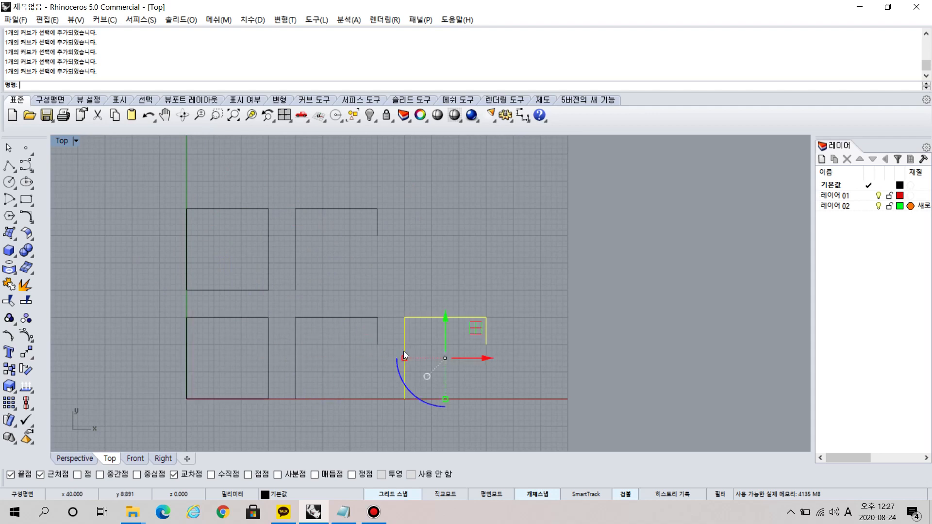
{"action": "left_click", "coordinate": [427, 269]}
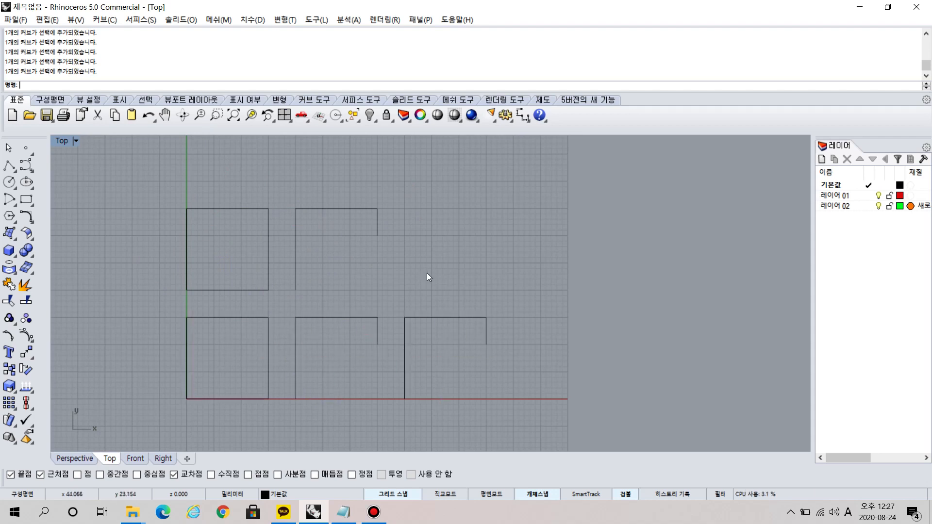
{"action": "left_click", "coordinate": [261, 289]}
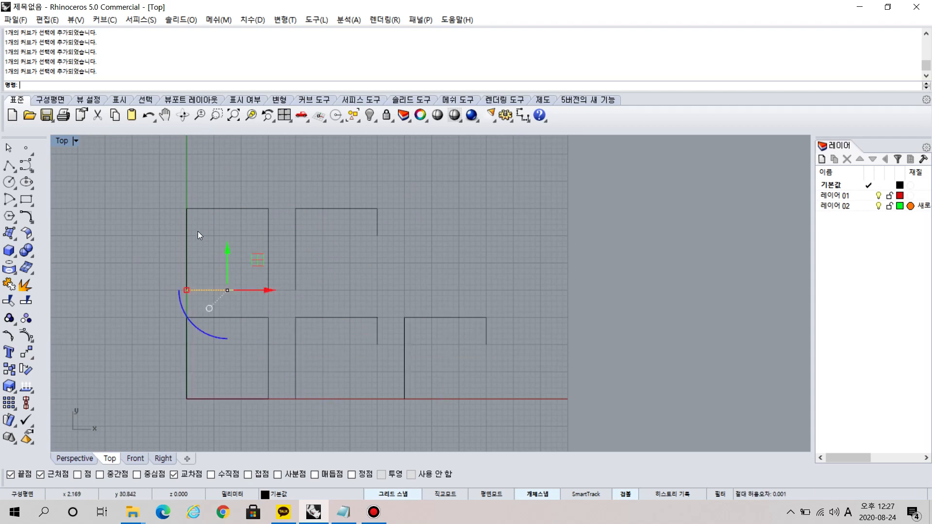
{"action": "left_click", "coordinate": [166, 188]}
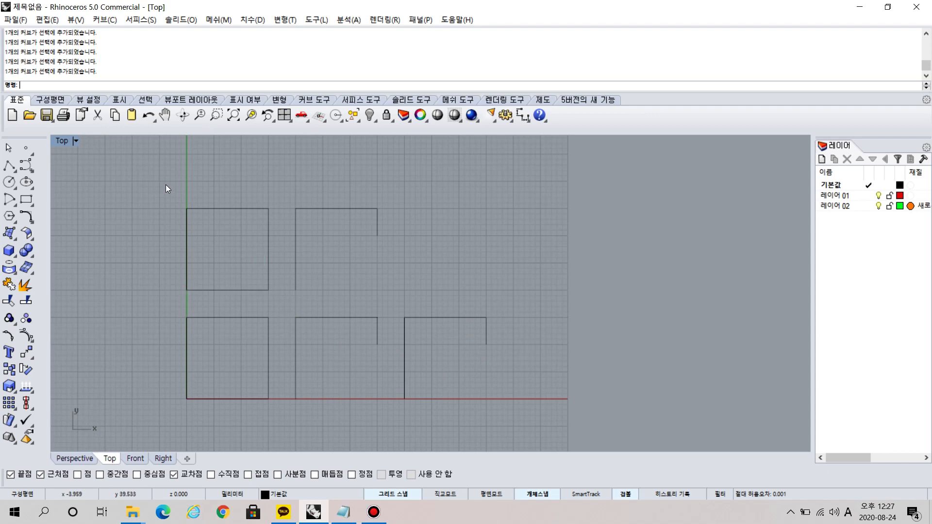
Join the four separate sides of the upper square into one curve and reselect it to check it picks as a whole.
{"action": "left_click_drag", "start_coordinate": [176, 184], "coordinate": [276, 297]}
{"action": "left_click", "coordinate": [9, 284]}
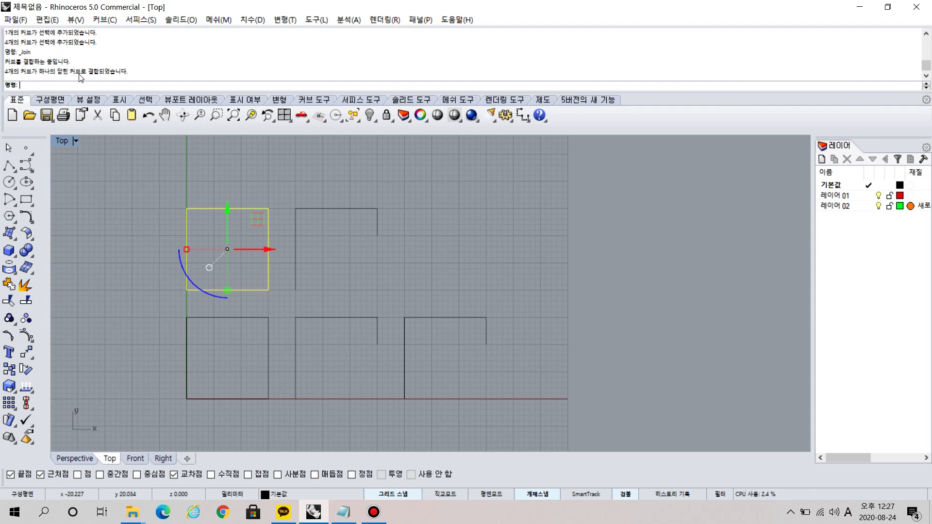
{"action": "left_click", "coordinate": [244, 202]}
{"action": "left_click", "coordinate": [243, 208]}
{"action": "left_click", "coordinate": [251, 214]}
{"action": "left_click", "coordinate": [249, 209]}
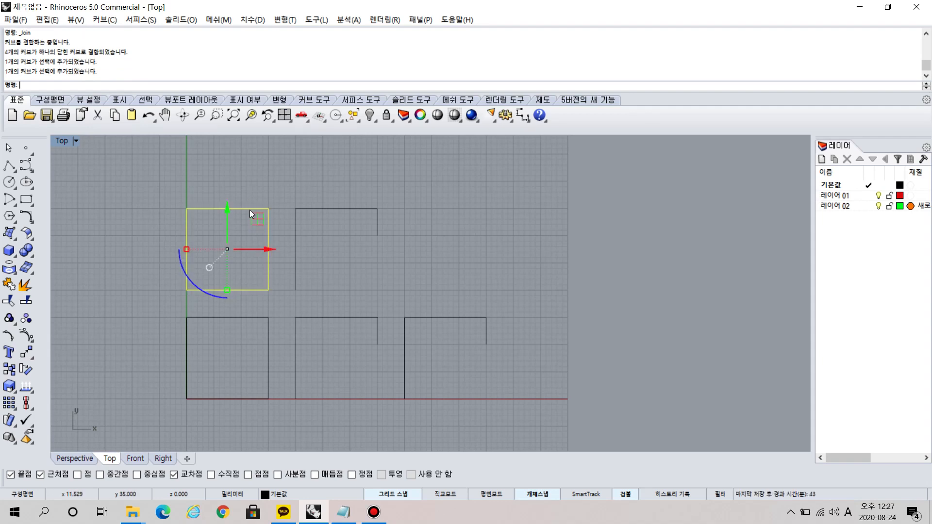
Explode the closed square polyline below the joined square into separate segments.
{"action": "key", "text": "ctrl"}
{"action": "left_click_drag", "start_coordinate": [165, 306], "coordinate": [281, 415]}
{"action": "left_click", "coordinate": [278, 419]}
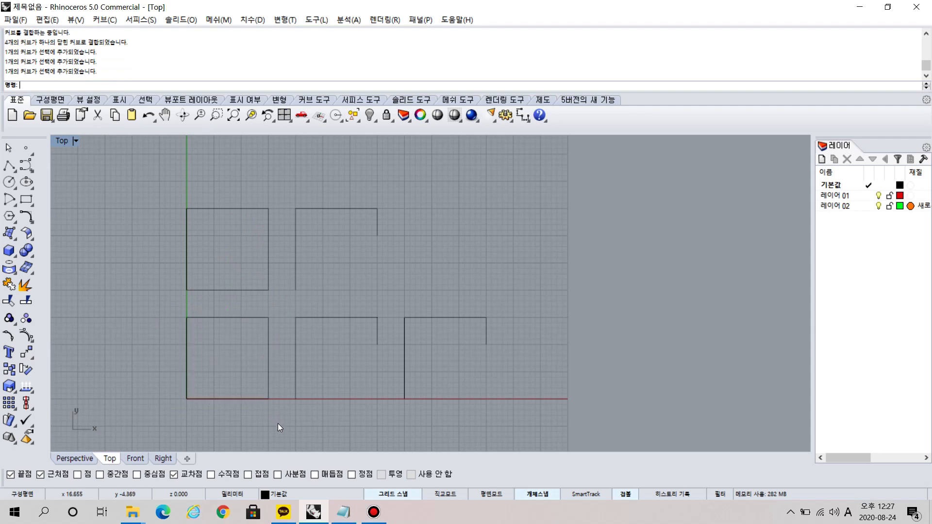
{"action": "left_click", "coordinate": [26, 286]}
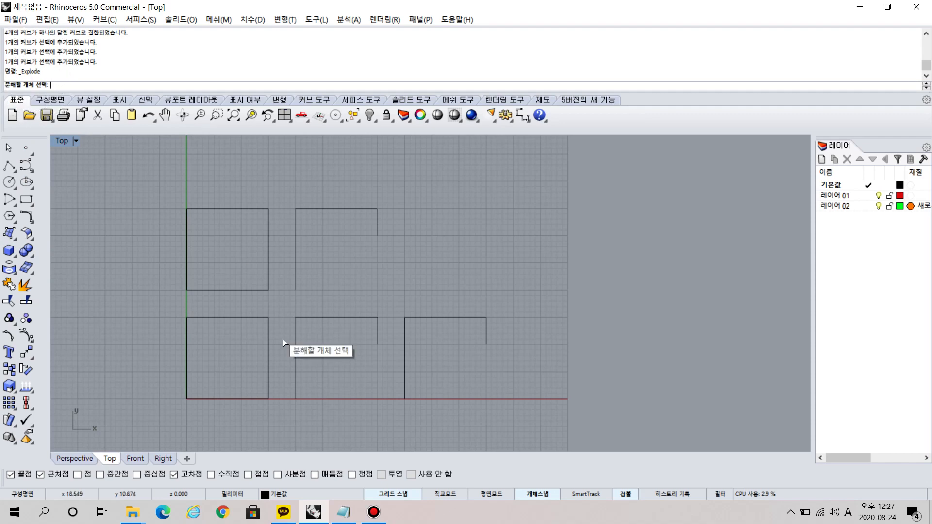
{"action": "left_click", "coordinate": [239, 317]}
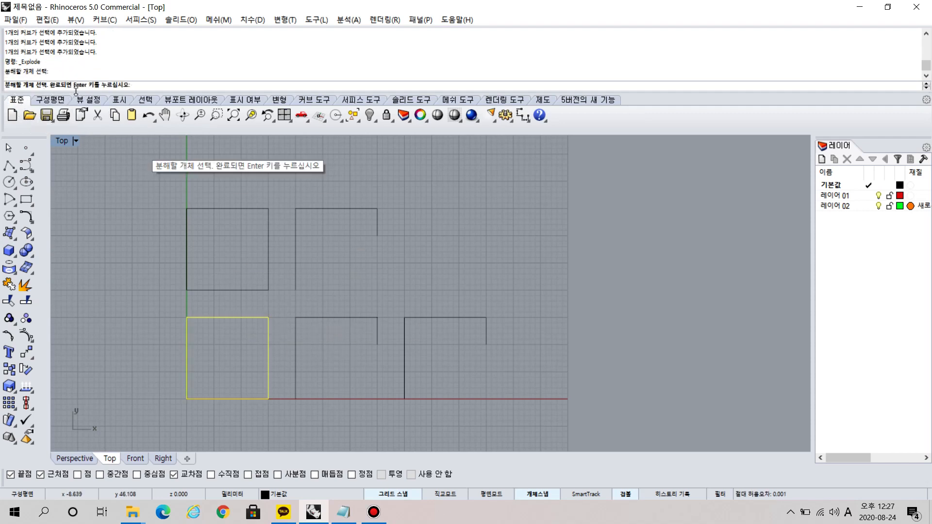
{"action": "key", "text": "Return"}
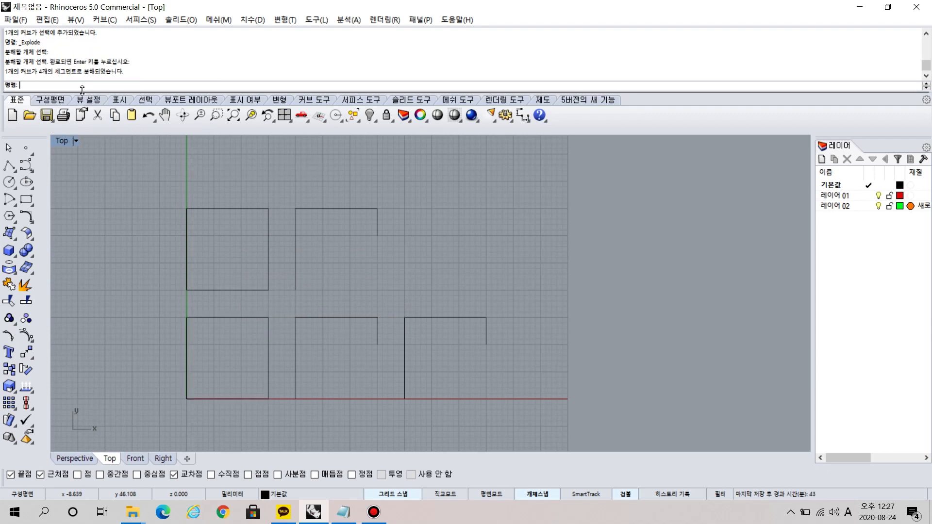
Select the exploded lower square's sides one at a time to check that they pick separately, ending with nothing selected.
{"action": "left_click", "coordinate": [8, 147]}
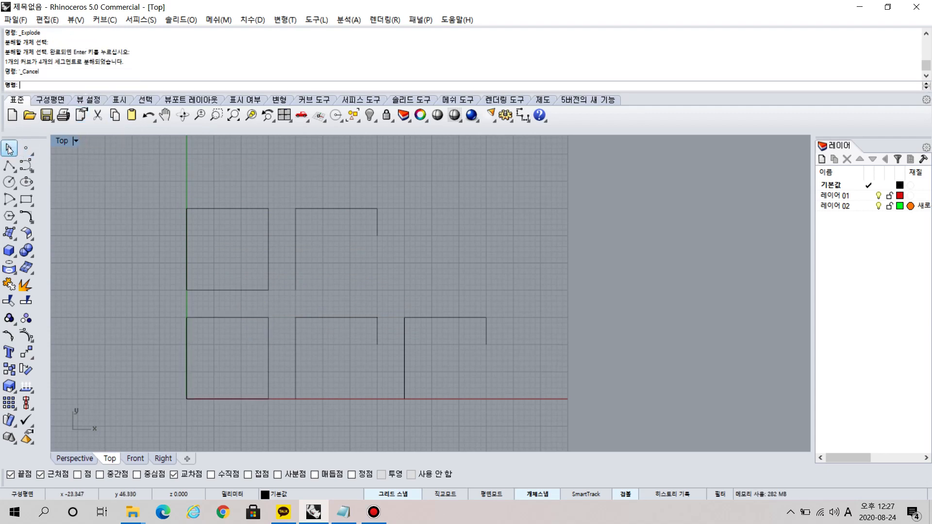
{"action": "left_click", "coordinate": [226, 318]}
{"action": "left_click", "coordinate": [187, 369], "text": "shift"}
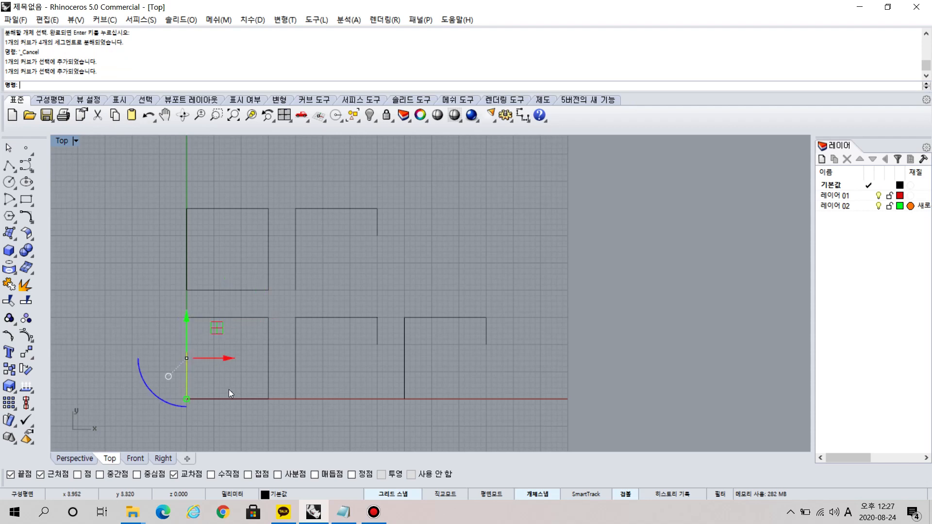
{"action": "left_click", "coordinate": [242, 398], "text": "shift"}
{"action": "left_click", "coordinate": [270, 365], "text": "shift"}
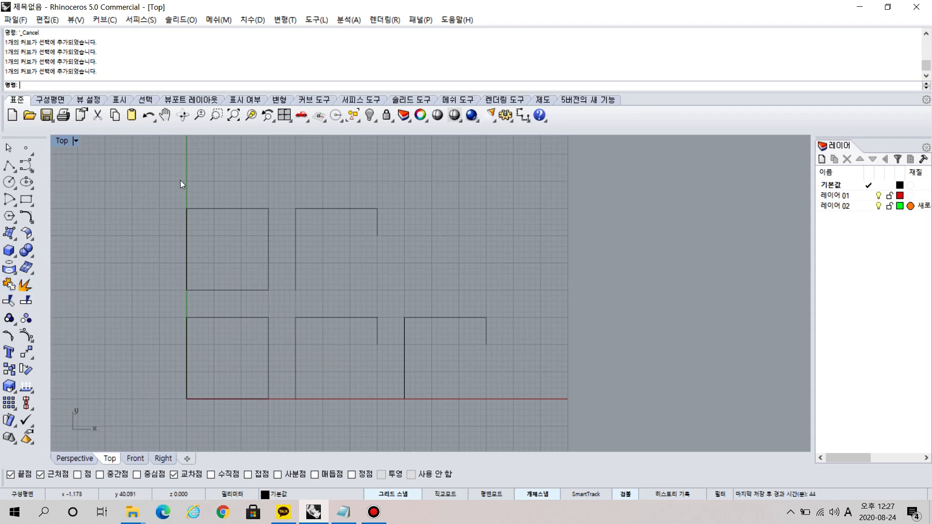
{"action": "left_click", "coordinate": [209, 316]}
{"action": "key", "text": "Escape"}
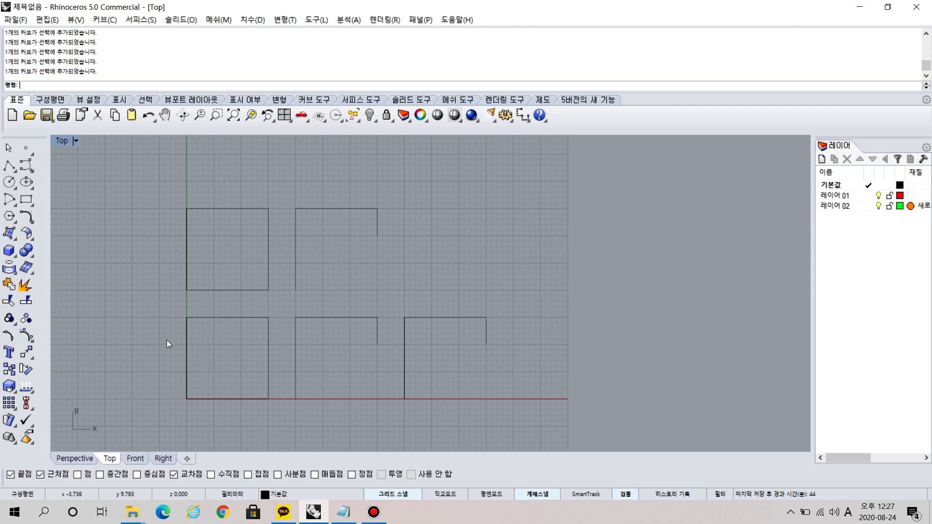
Turn on the control points of the lower middle open polyline to examine its vertices.
{"action": "left_click", "coordinate": [311, 317]}
{"action": "key", "text": "F10"}
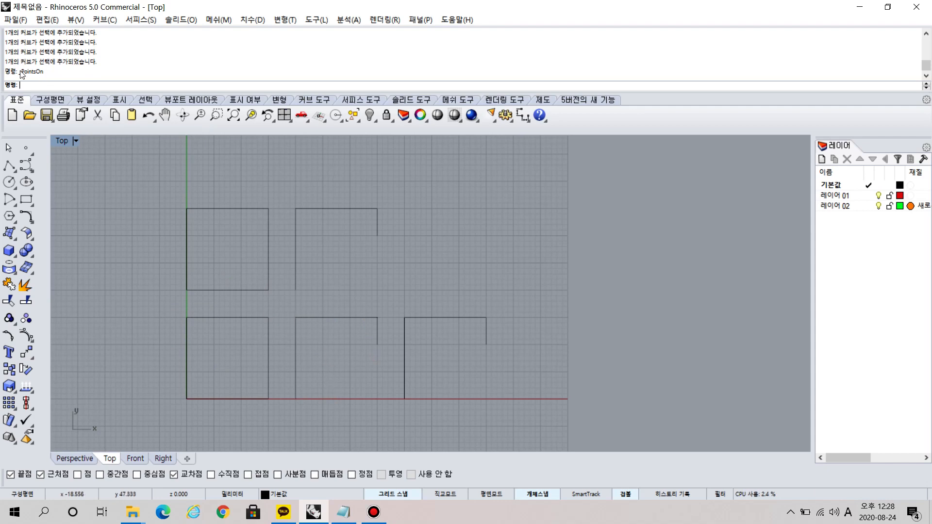
{"action": "left_click", "coordinate": [354, 317]}
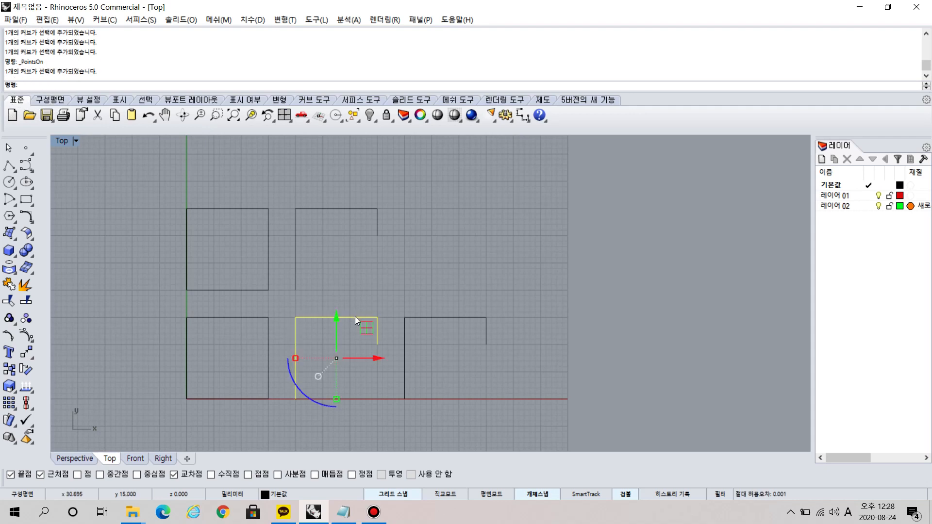
{"action": "key", "text": "F10"}
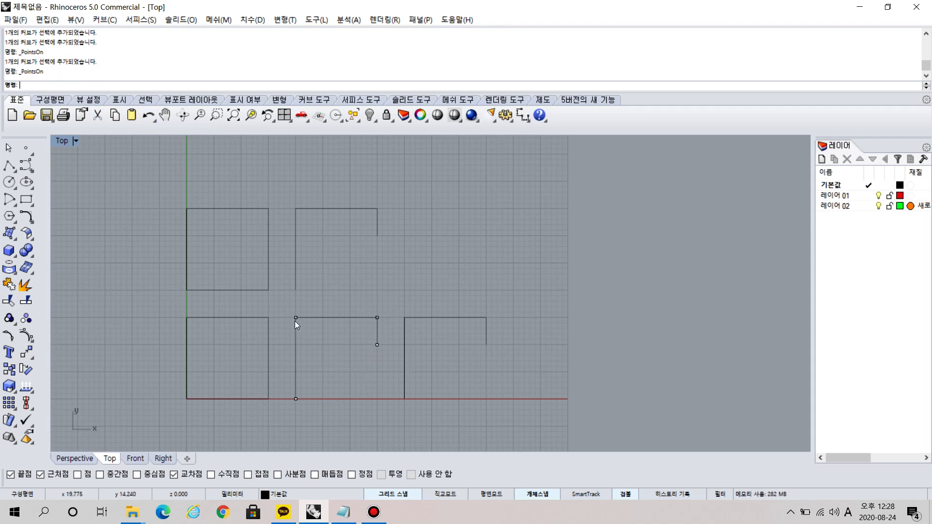
Explode the lower middle open polyline into segments, check each segment by selecting it individually, and clear the selection.
{"action": "left_click", "coordinate": [24, 288]}
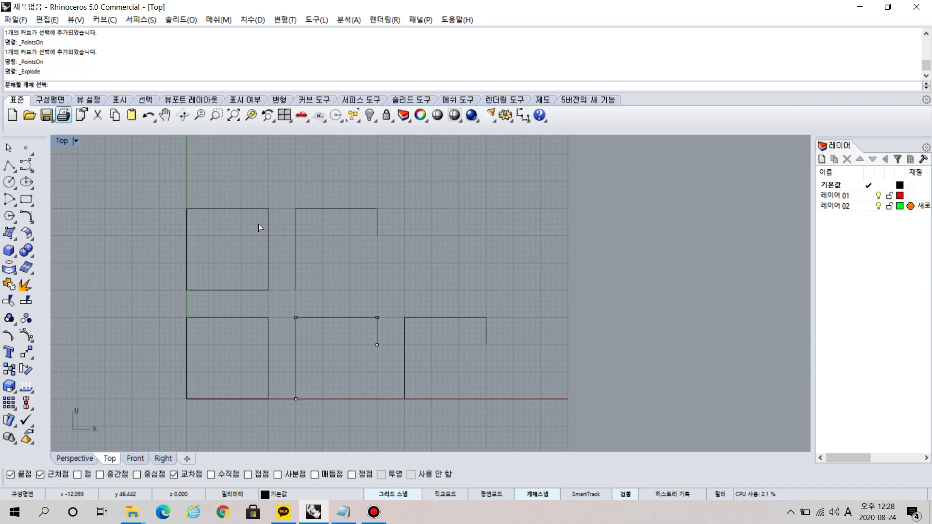
{"action": "left_click_drag", "start_coordinate": [282, 303], "coordinate": [388, 414]}
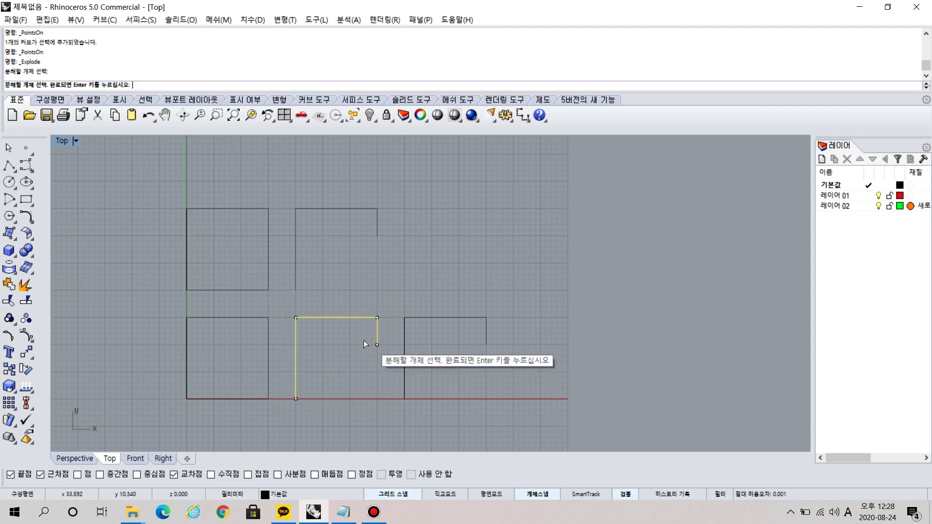
{"action": "key", "text": "Return"}
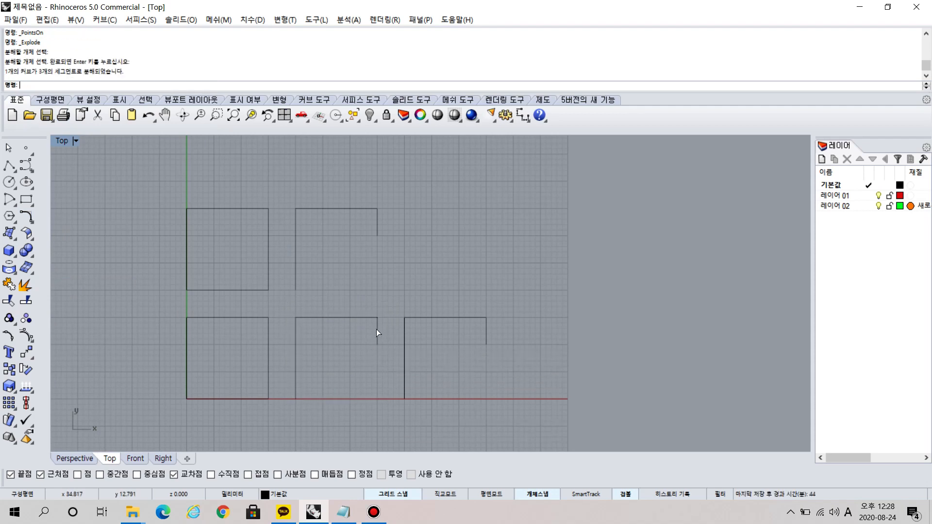
{"action": "left_click", "coordinate": [376, 330]}
{"action": "left_click", "coordinate": [348, 317]}
{"action": "left_click", "coordinate": [296, 387]}
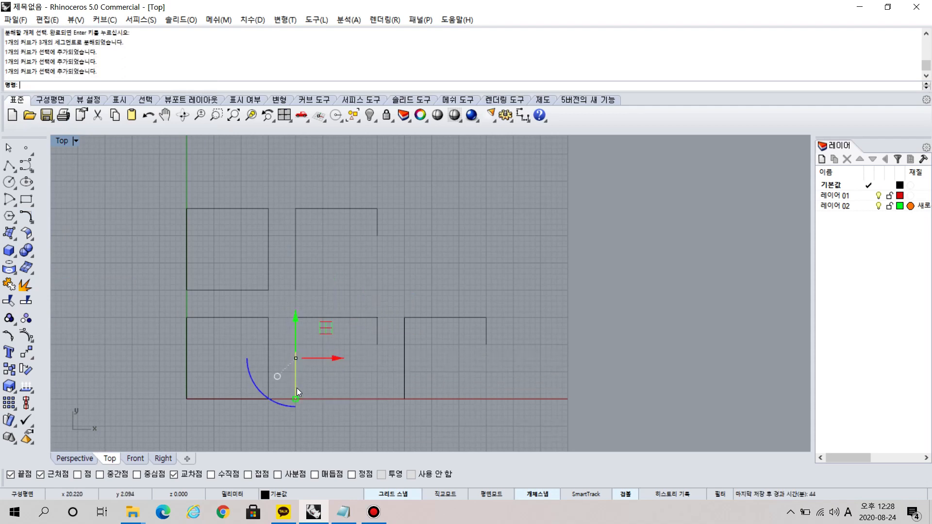
{"action": "left_click", "coordinate": [363, 389]}
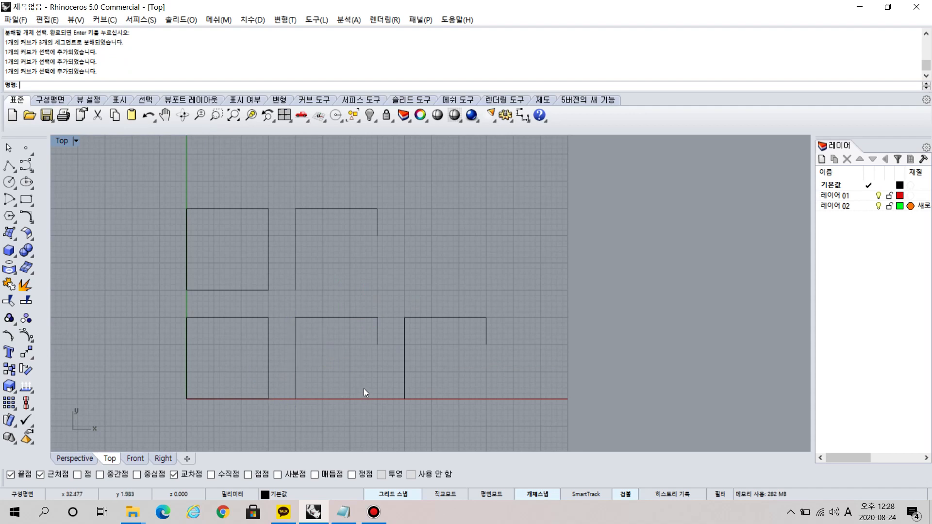
Turn on the control points of the third open polyline in the lower row.
{"action": "left_click", "coordinate": [438, 317]}
{"action": "key", "text": "F10"}
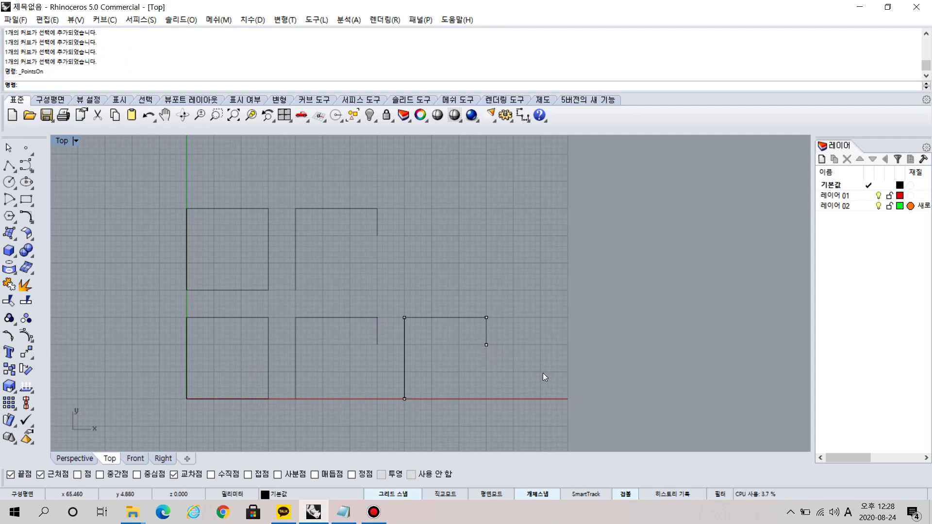
{"action": "left_click", "coordinate": [447, 342]}
Switch to Notepad and, below the layer notes after blank lines, add "폴리라인 (왼쪽클릭) 면을 그리면 하나의 선으로 모두 잡힌다.".
{"action": "left_click", "coordinate": [342, 510]}
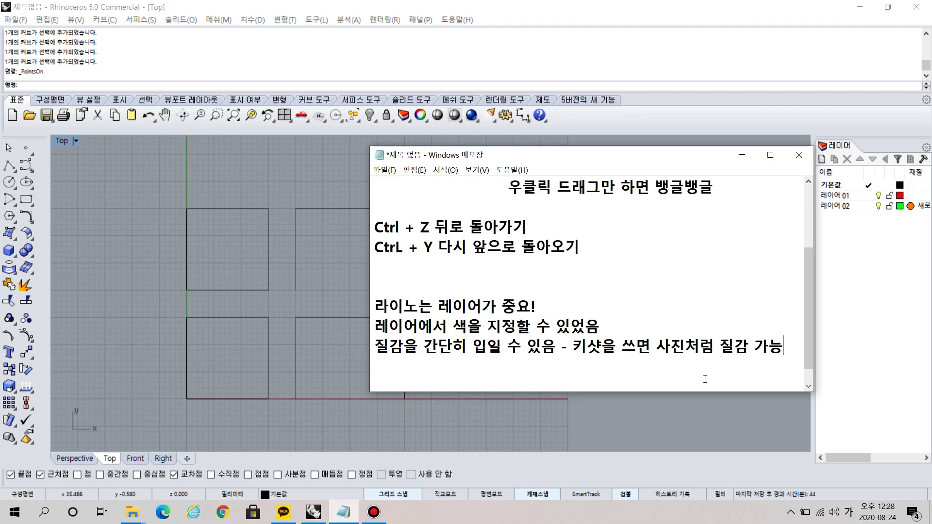
{"action": "key", "text": "Return"}
{"action": "key", "text": "Return"}
{"action": "key", "text": "Return"}
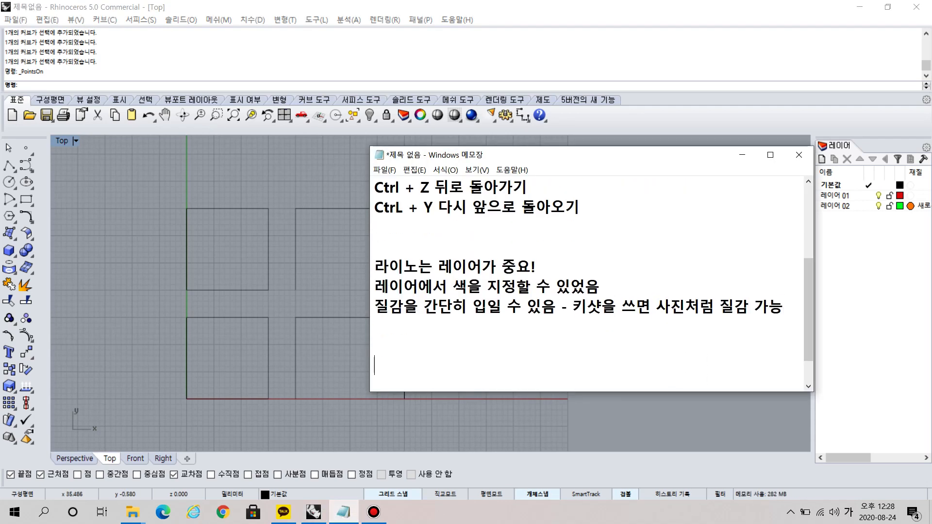
{"action": "type", "text": "폴리라인 "}
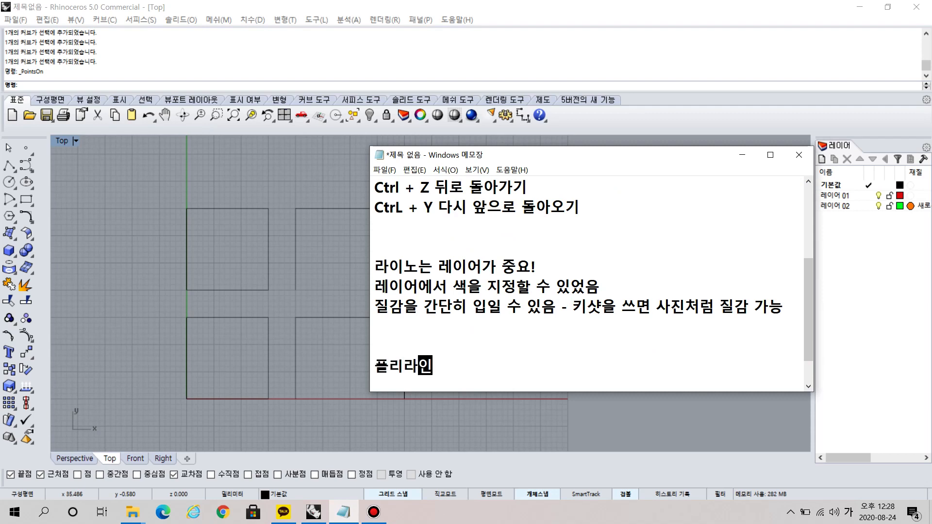
{"action": "type", "text": "(왼쪽클릭)"}
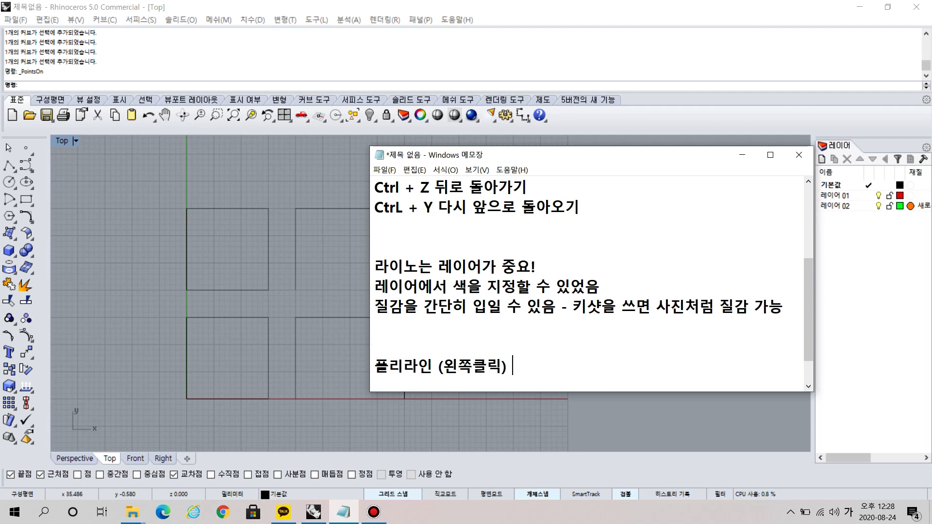
{"action": "type", "text": " 면을 "}
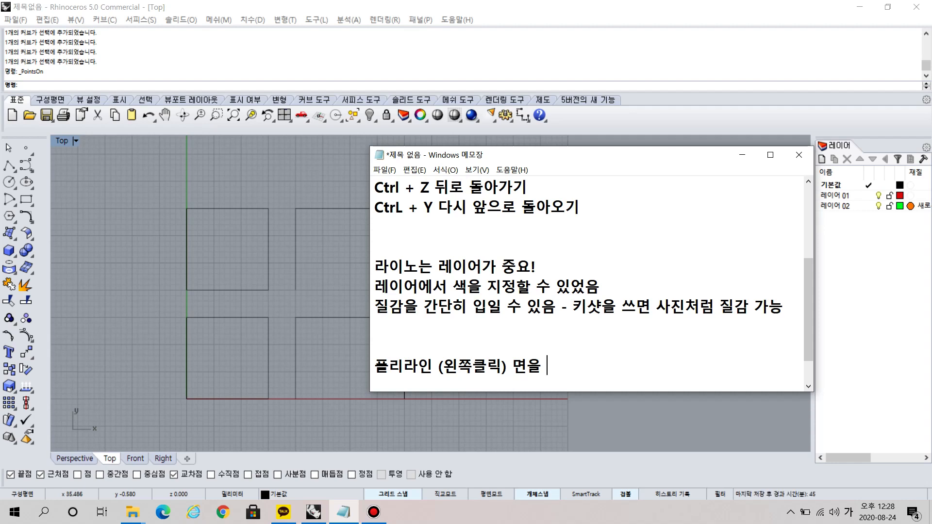
{"action": "type", "text": "그리면 하나의 서"}
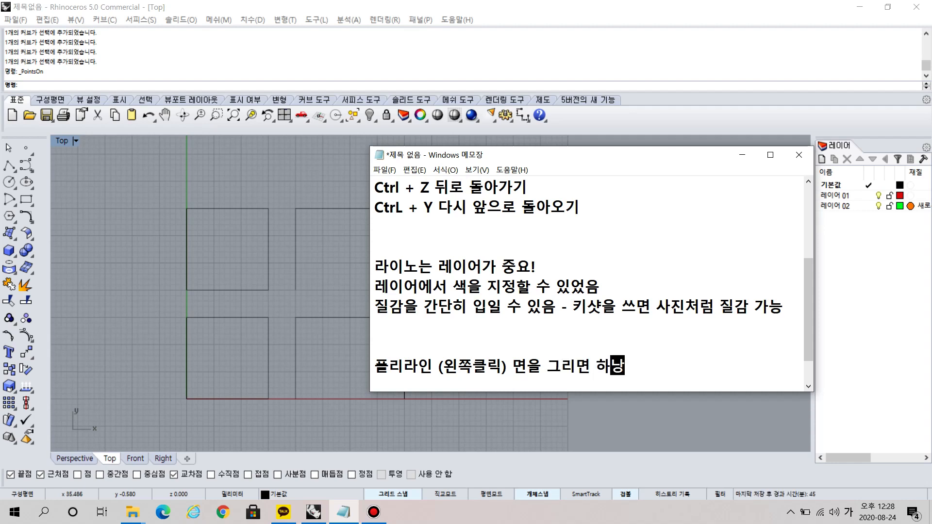
{"action": "type", "text": "ㄴ으로 모두 "}
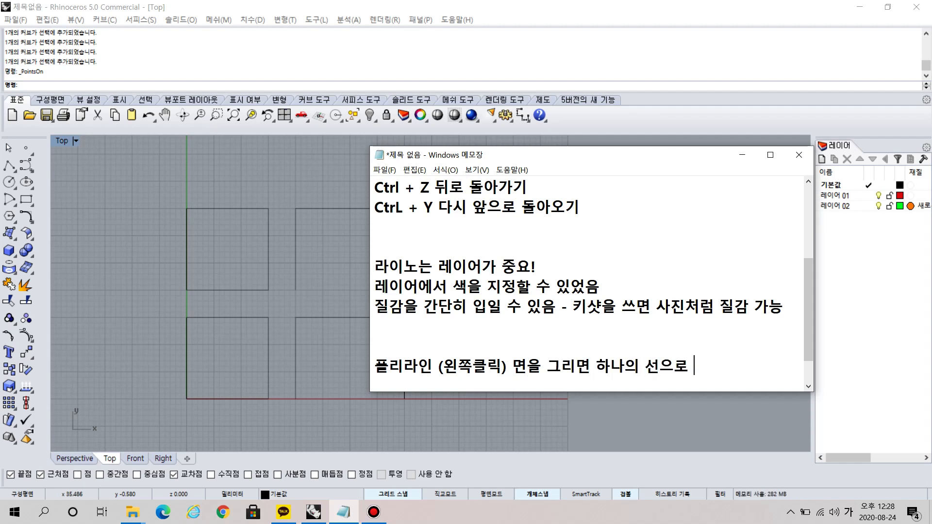
{"action": "type", "text": "잡힌다."}
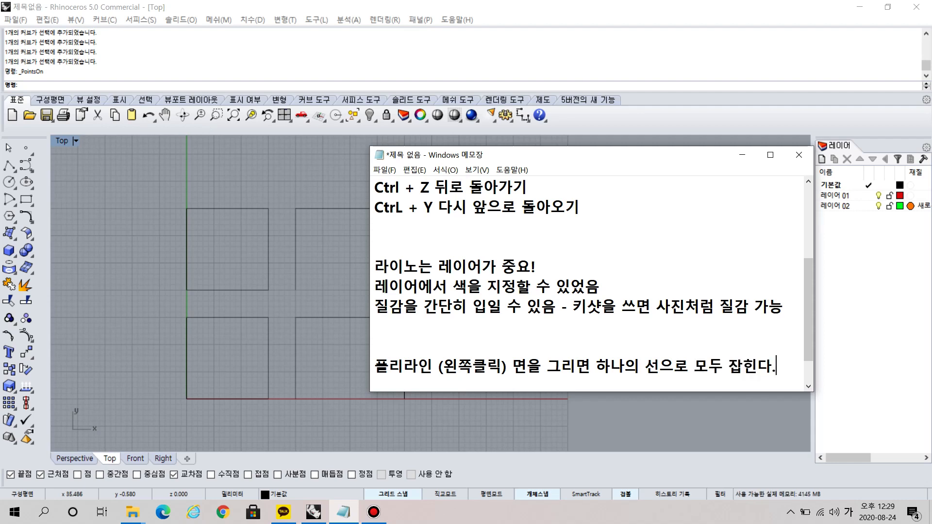
Add the line "선세그먼트 (오른쪽클릭) 면을 그리면 하나씩 따로따로 잡힌다." directly below the polyline note.
{"action": "key", "text": "Return"}
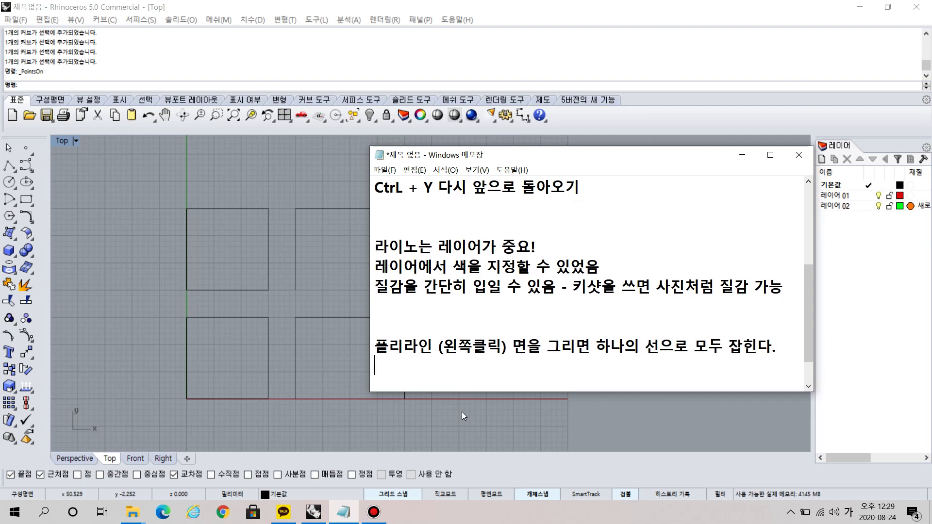
{"action": "type", "text": "선"}
{"action": "type", "text": "세그먼트 "}
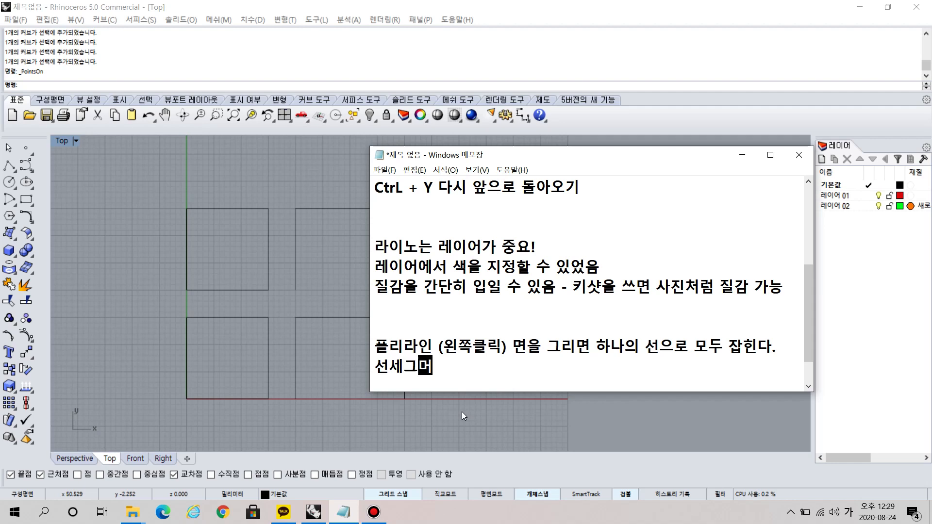
{"action": "type", "text": "(오른쪼"}
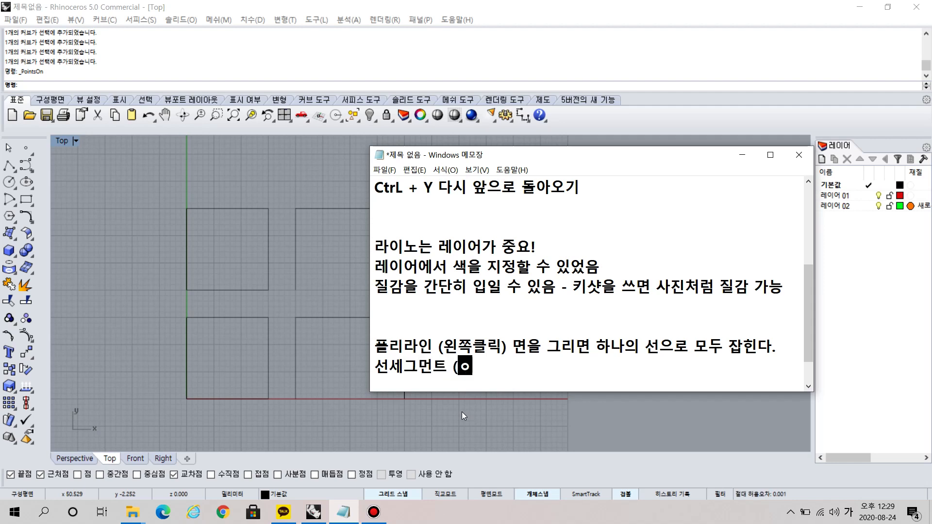
{"action": "type", "text": "ㄱ클릭) 면을 ㄱ"}
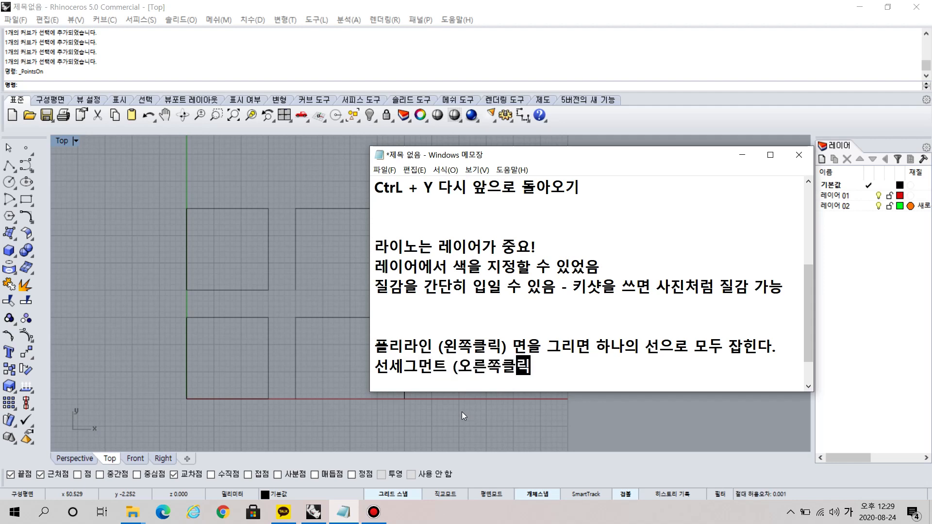
{"action": "type", "text": "그리면 하"}
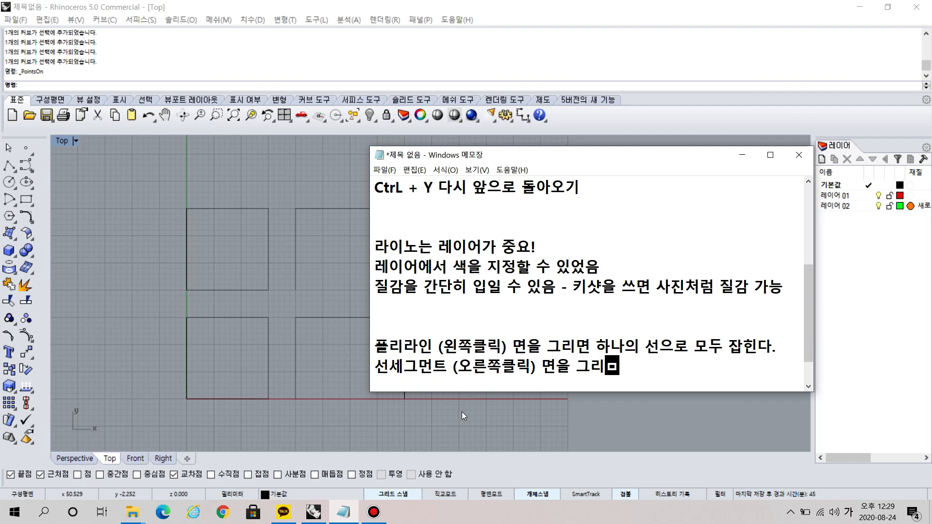
{"action": "type", "text": "나씩 따로따로 잡힌ㄷ"}
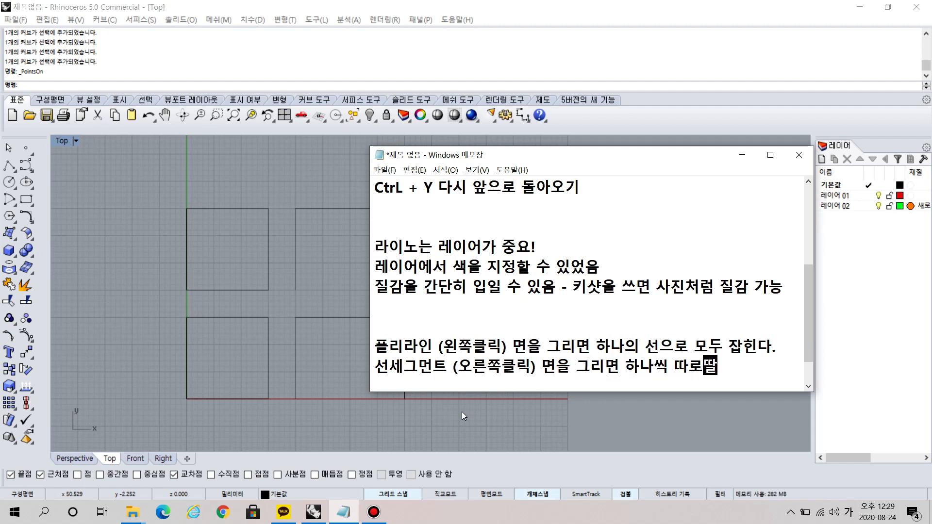
{"action": "type", "text": "ㅏ."}
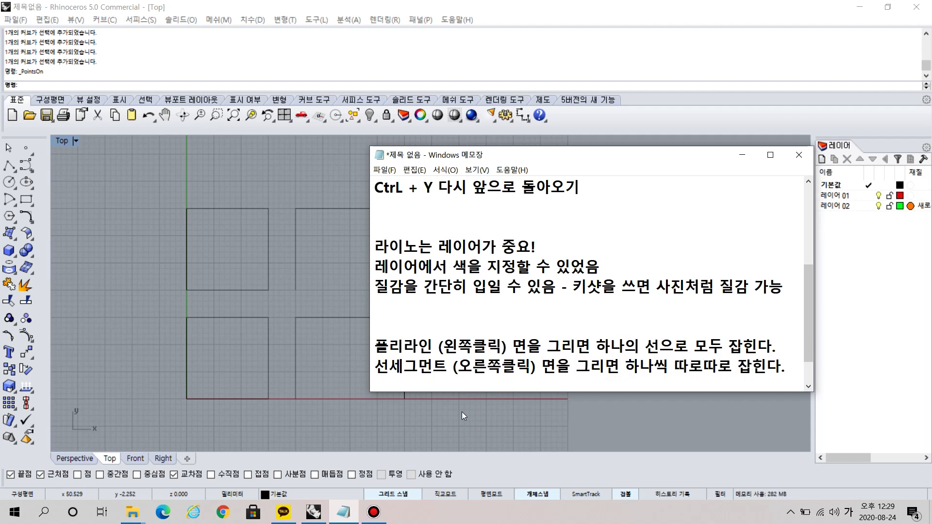
After a blank line, add the join note "결합 (퍼즐모양)은 선세그먼트 모두 선택하면 합쳐진다.".
{"action": "key", "text": "Return"}
{"action": "key", "text": "Return"}
{"action": "type", "text": "결합"}
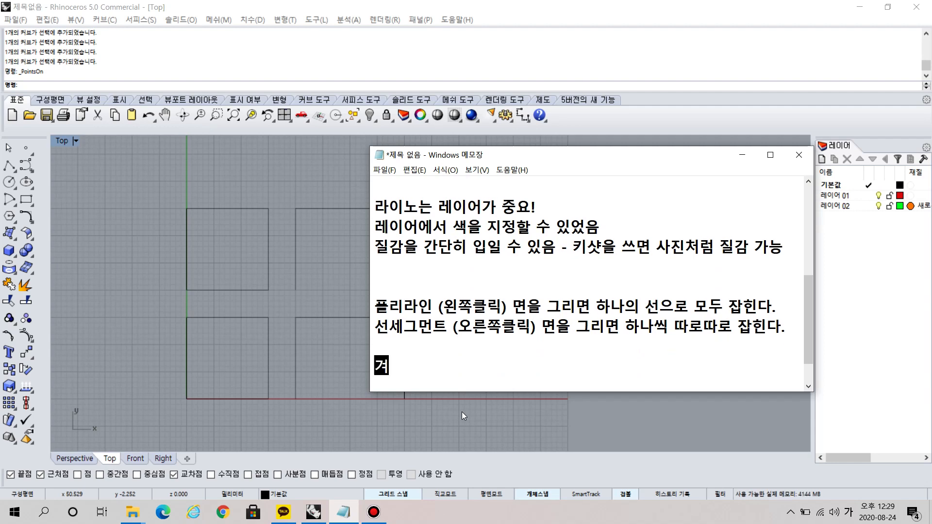
{"action": "key", "text": "BackSpace"}
{"action": "key", "text": "BackSpace"}
{"action": "key", "text": "BackSpace"}
{"action": "key", "text": "BackSpace"}
{"action": "type", "text": "결하"}
{"action": "type", "text": "ㅂ (퍼즐모양)"}
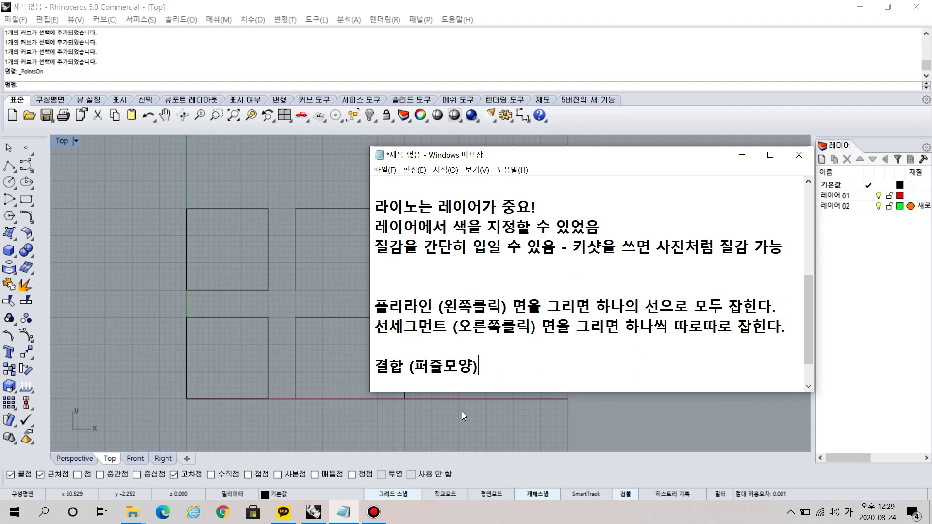
{"action": "type", "text": "은 선세"}
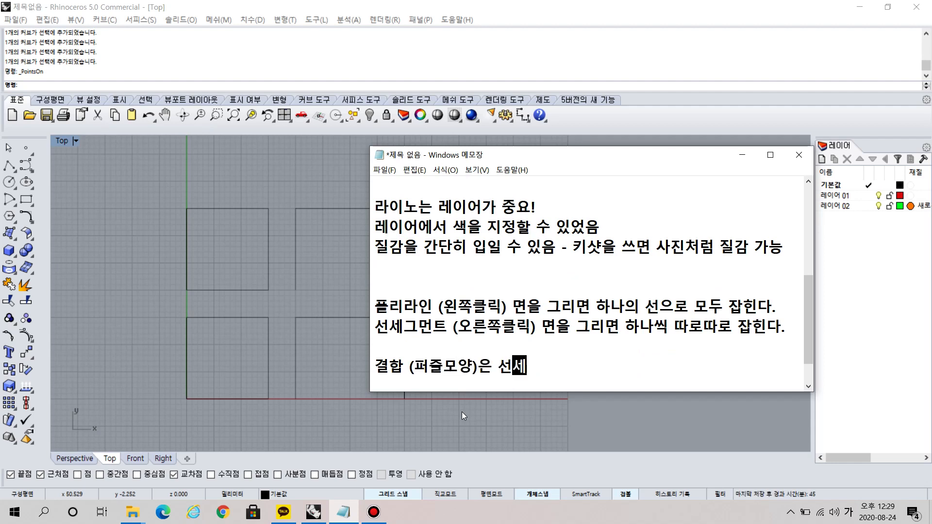
{"action": "type", "text": "그먼트 모두 선택"}
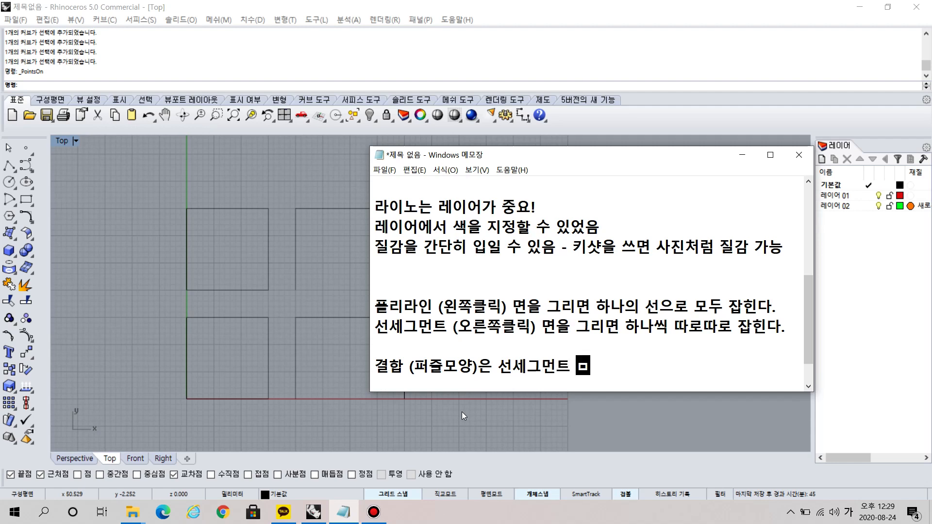
{"action": "type", "text": "ㅎ"}
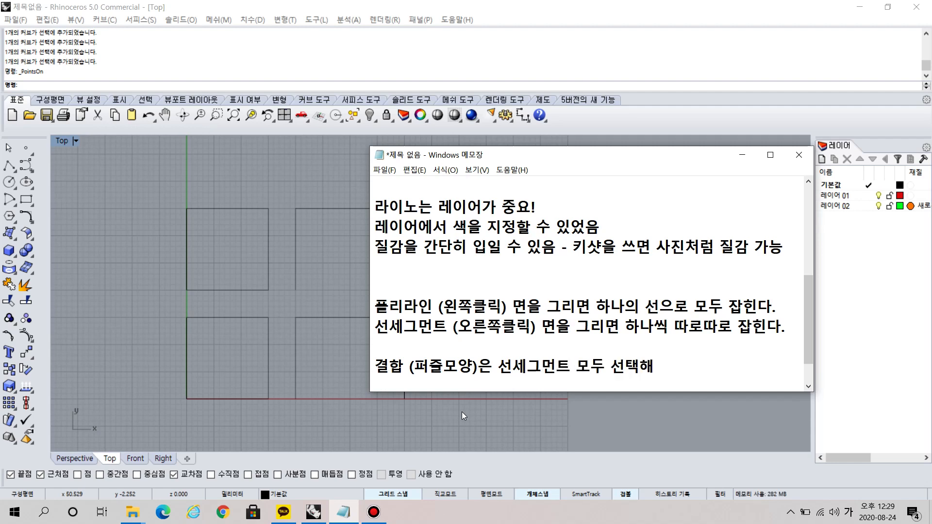
{"action": "type", "text": "하면 "}
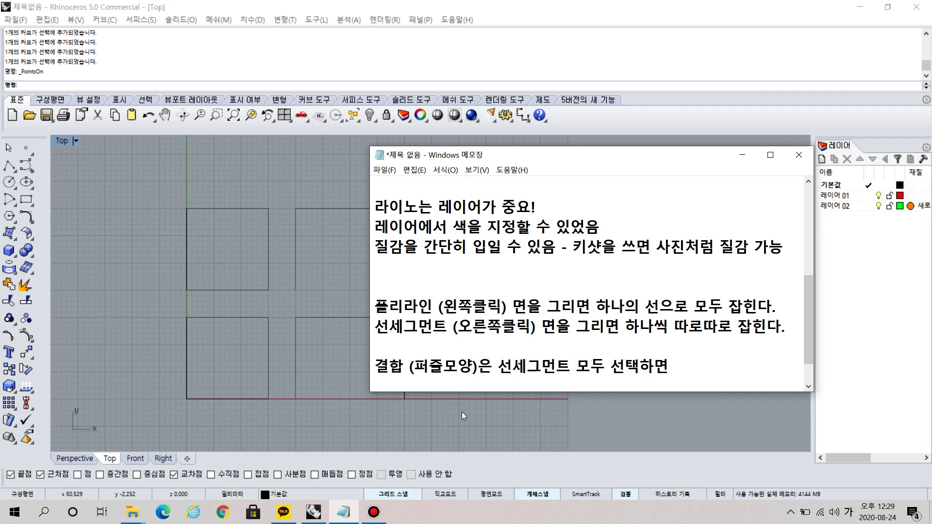
{"action": "type", "text": "합쳐진다."}
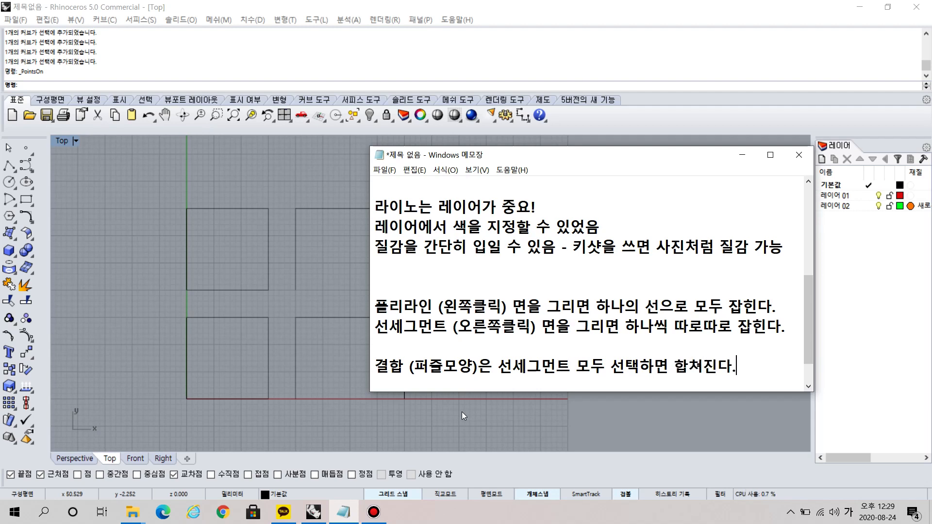
Add the explode note "분해 (터지는모양)은 선세그먼크처럼 하나씩 선이 떨어진다." on the line below the join note.
{"action": "key", "text": "Return"}
{"action": "type", "text": "분해"}
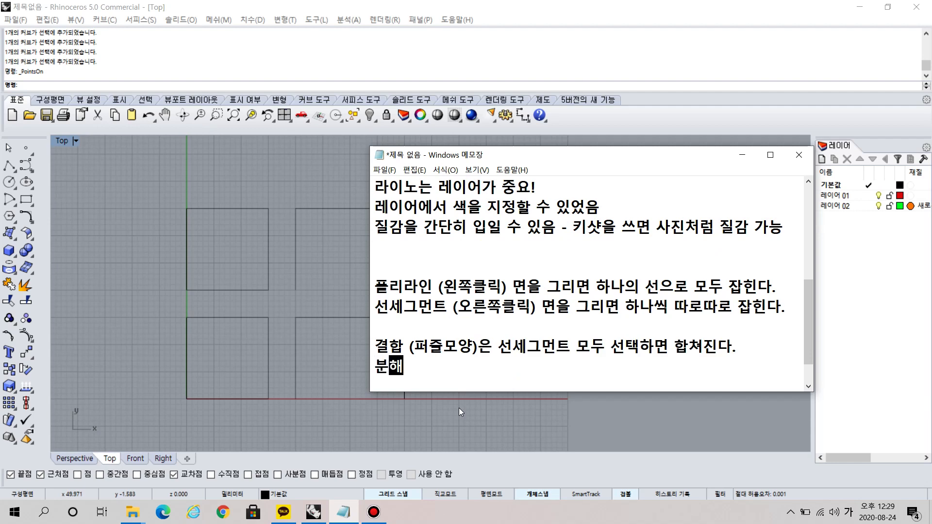
{"action": "type", "text": " (ㅌ"}
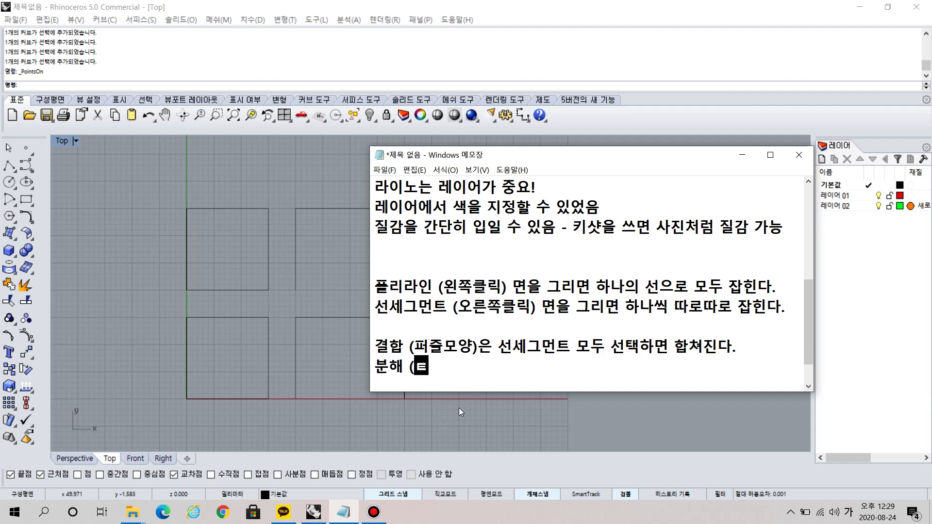
{"action": "type", "text": "터지는모양)은 "}
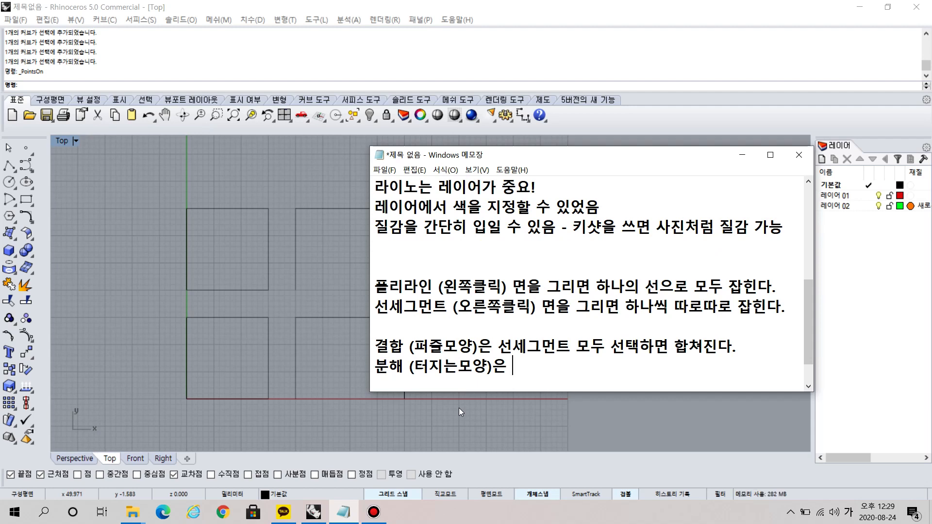
{"action": "type", "text": "선세"}
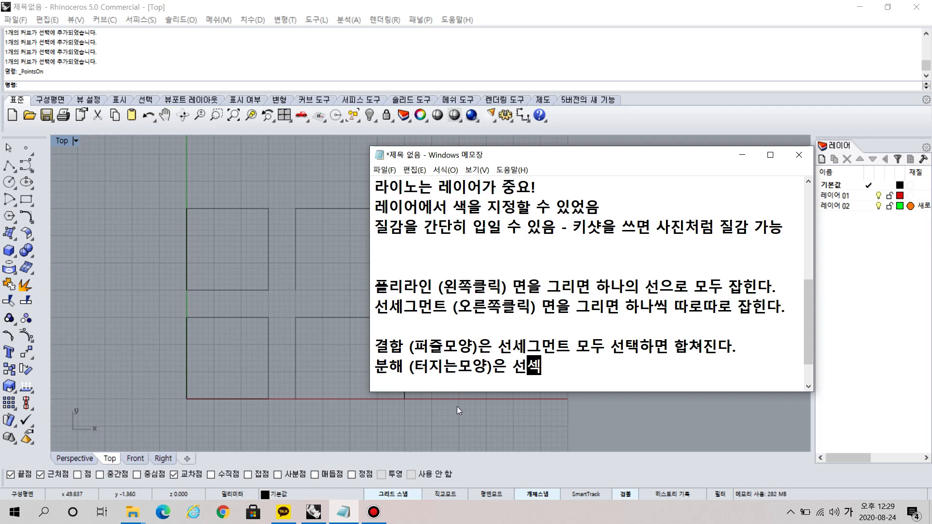
{"action": "type", "text": "그먼크처럼 "}
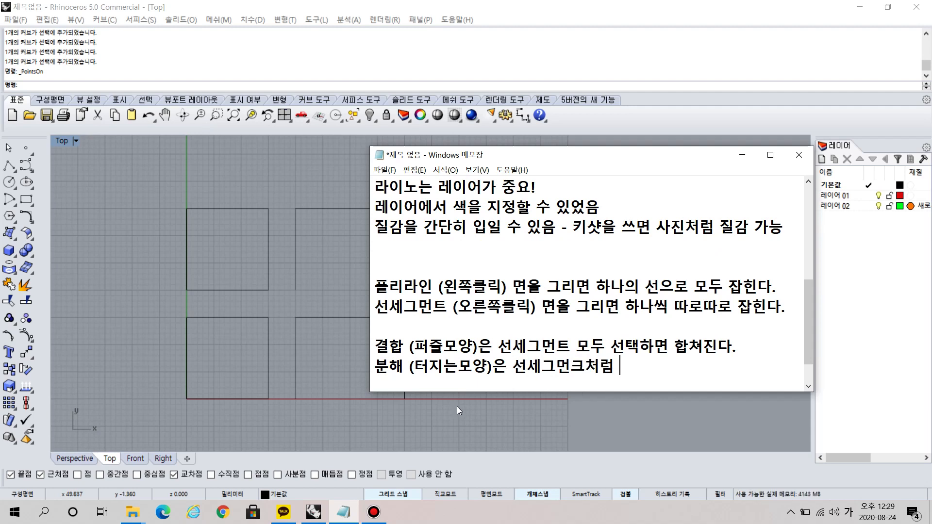
{"action": "type", "text": "하나씩 선"}
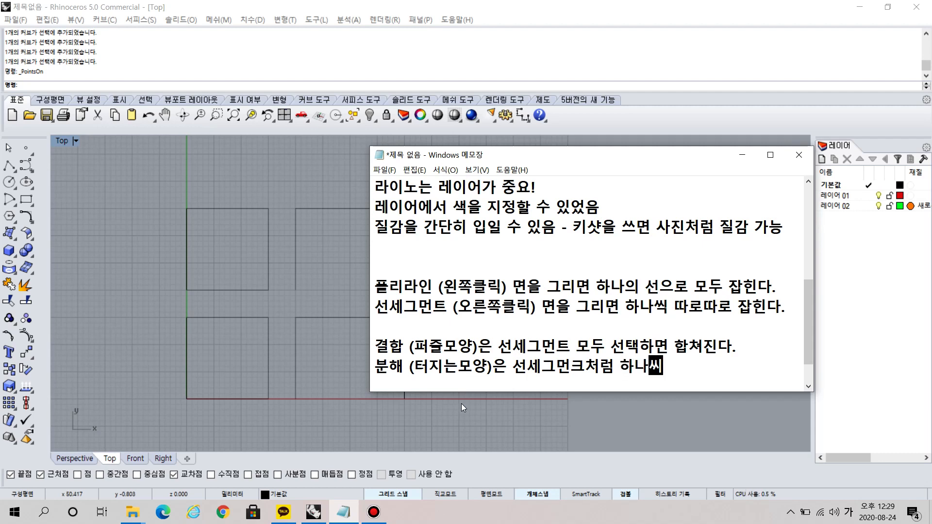
{"action": "type", "text": "이 떨어진다."}
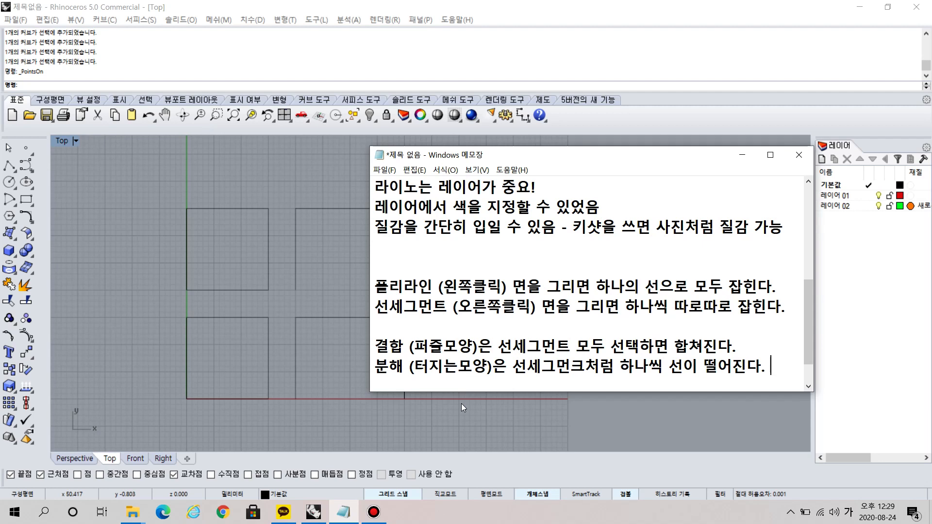
After a blank line, add the control point note "선을 선택하고 F10을 누르면 컨트롤포인트가 보여진다.".
{"action": "key", "text": "Return"}
{"action": "key", "text": "Return"}
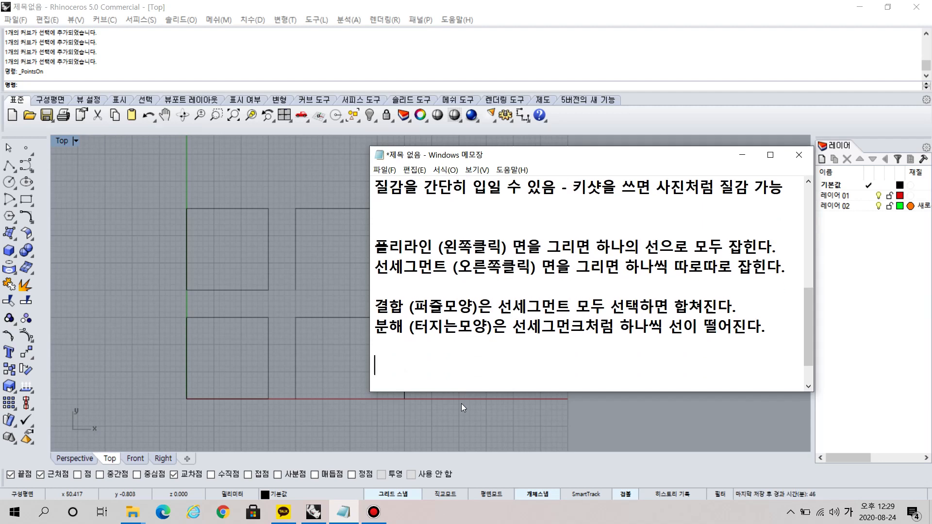
{"action": "type", "text": "선을 선태"}
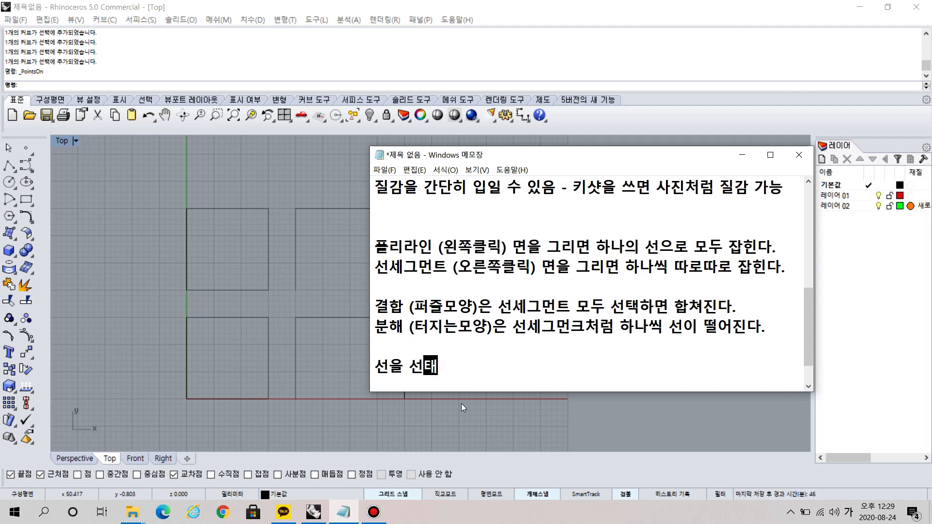
{"action": "type", "text": "택하고 F10을"}
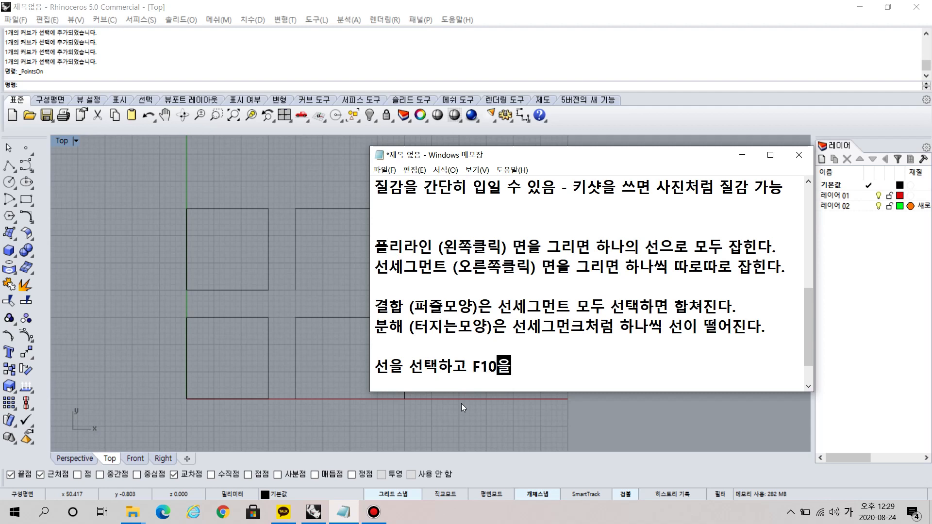
{"action": "type", "text": " 누르면 "}
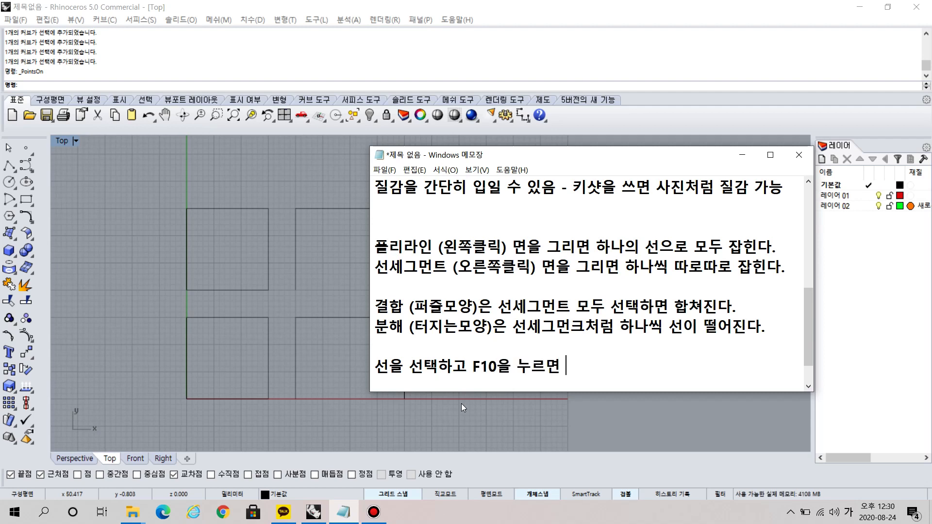
{"action": "type", "text": "컨트롤"}
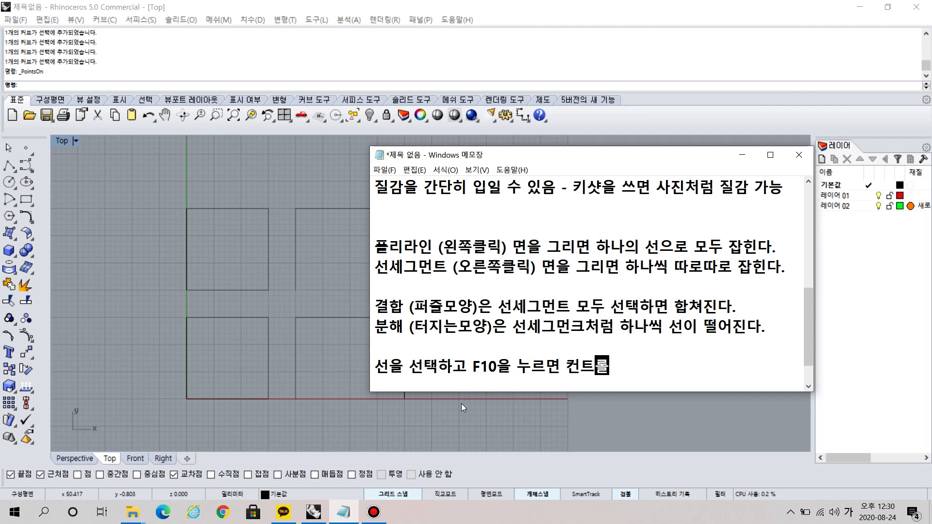
{"action": "type", "text": "포인트가 보여진"}
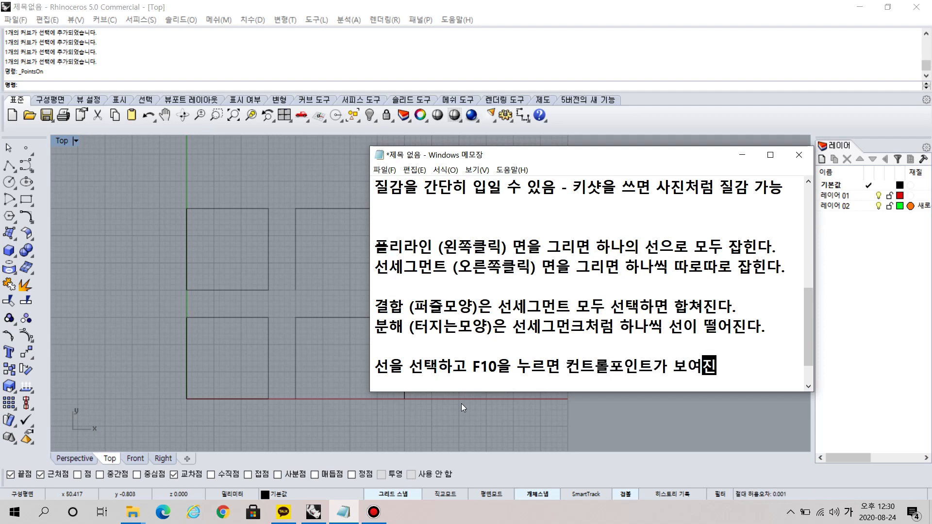
{"action": "type", "text": "다."}
Add the line "esc를 누르면 컨트롤포인트가 해제된다." followed by blank lines, and minimize the notes to return to Rhino.
{"action": "key", "text": "Return"}
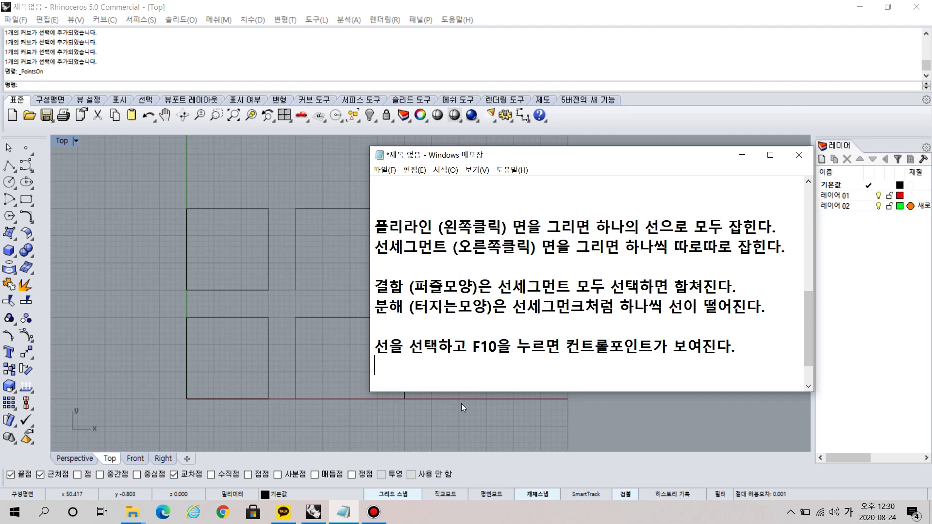
{"action": "key", "text": "Hangul"}
{"action": "type", "text": "esc"}
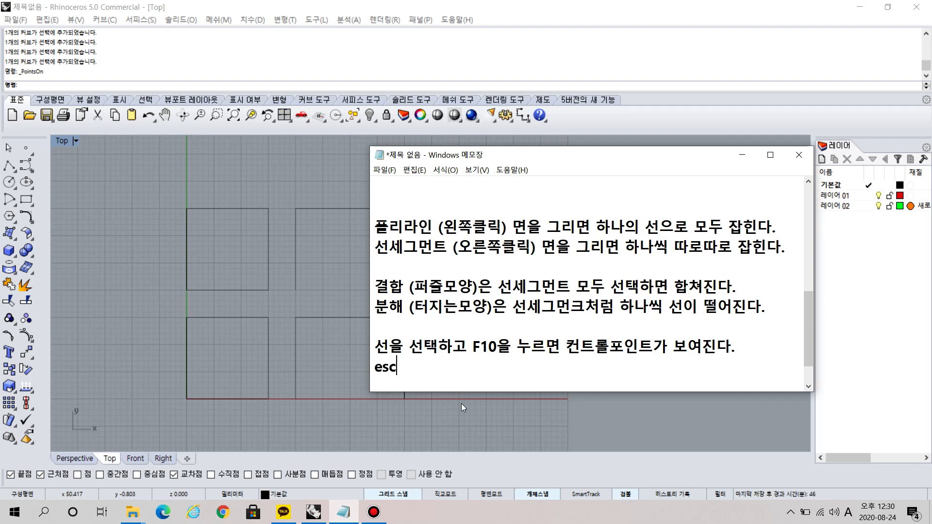
{"action": "key", "text": "Hangul"}
{"action": "type", "text": "를 누르면 "}
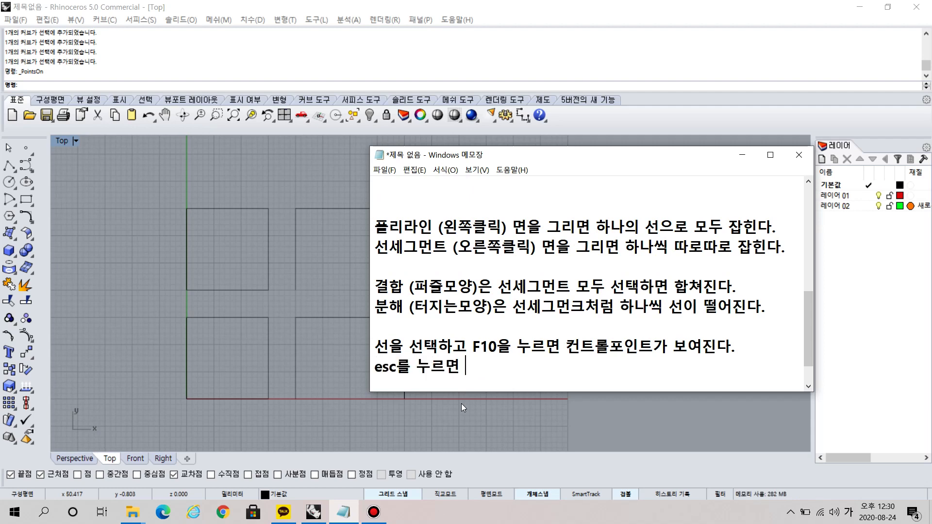
{"action": "type", "text": "컨트롤포인ㅌ"}
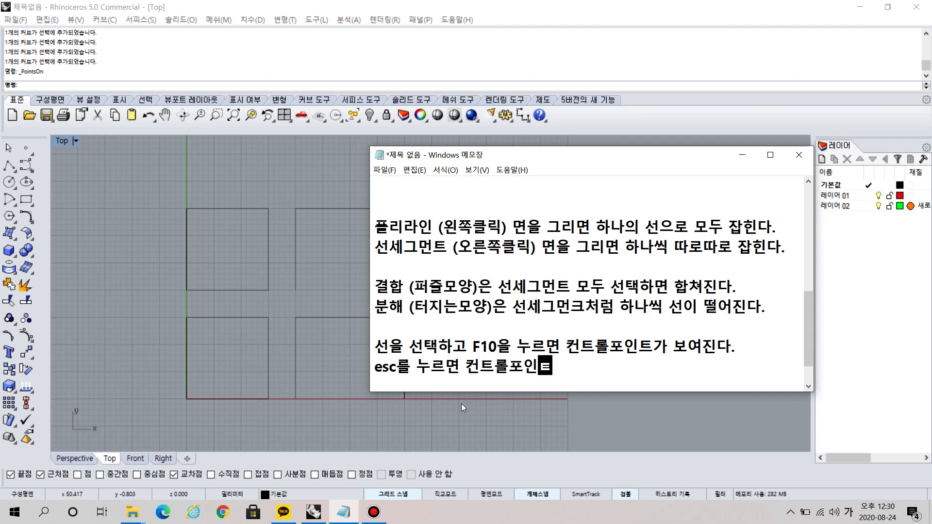
{"action": "type", "text": "ㅡ가 햇"}
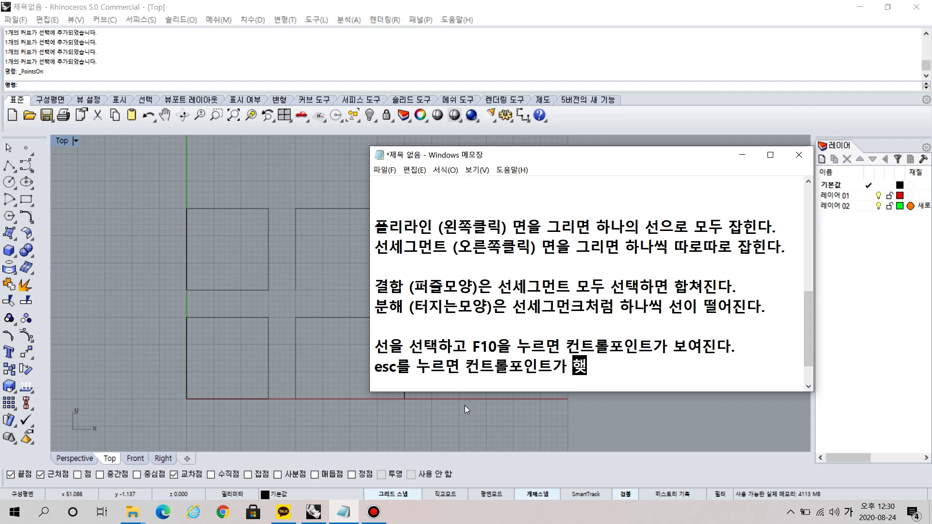
{"action": "type", "text": "ㅔ된다."}
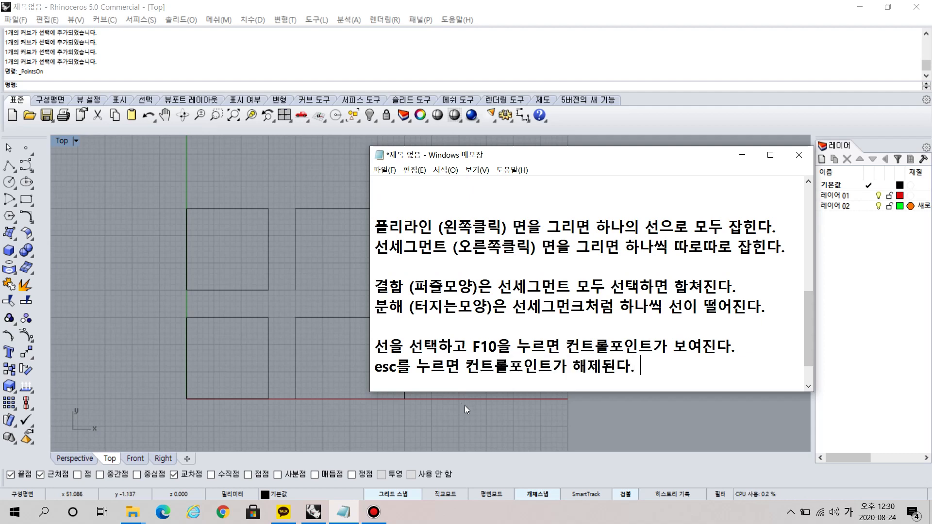
{"action": "key", "text": "Return"}
{"action": "key", "text": "Return"}
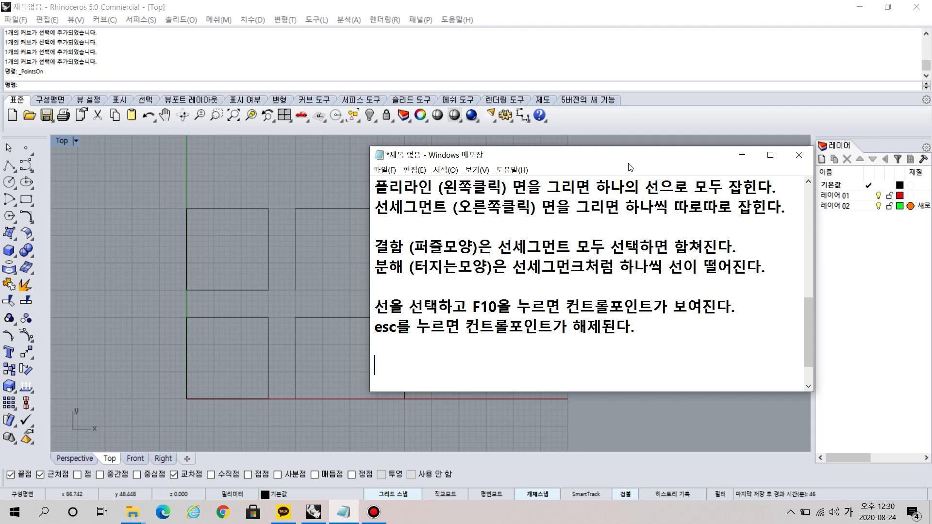
{"action": "left_click", "coordinate": [741, 155]}
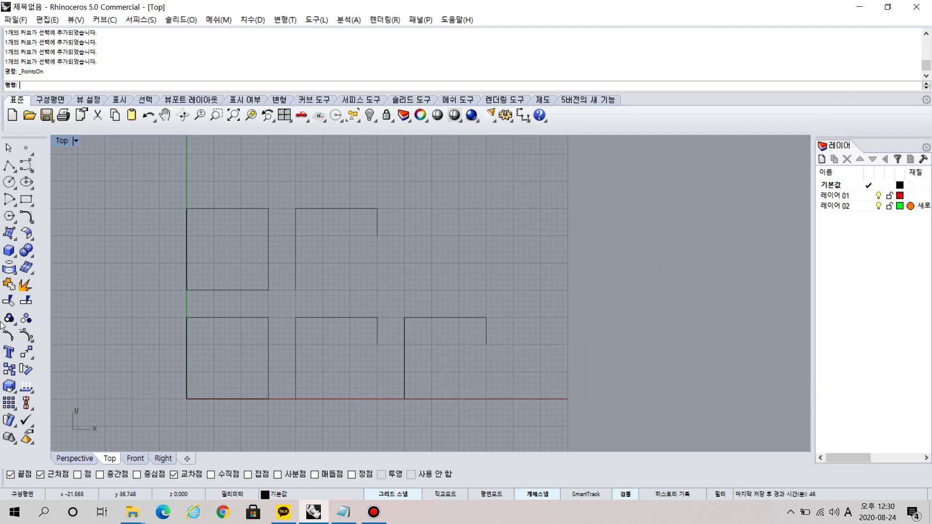
Place a single point at x 10, y 40, above the upper closed square in the Top view.
{"action": "left_click", "coordinate": [26, 151]}
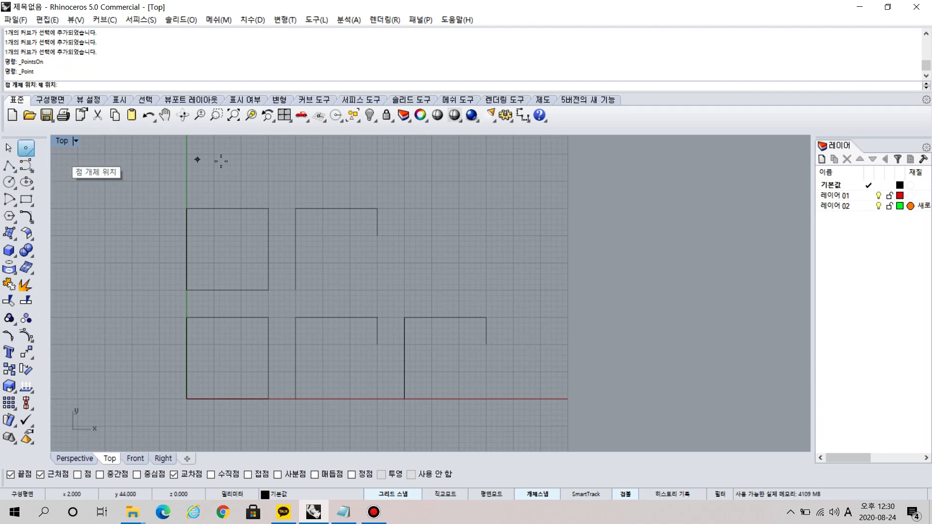
{"action": "left_click", "coordinate": [241, 181]}
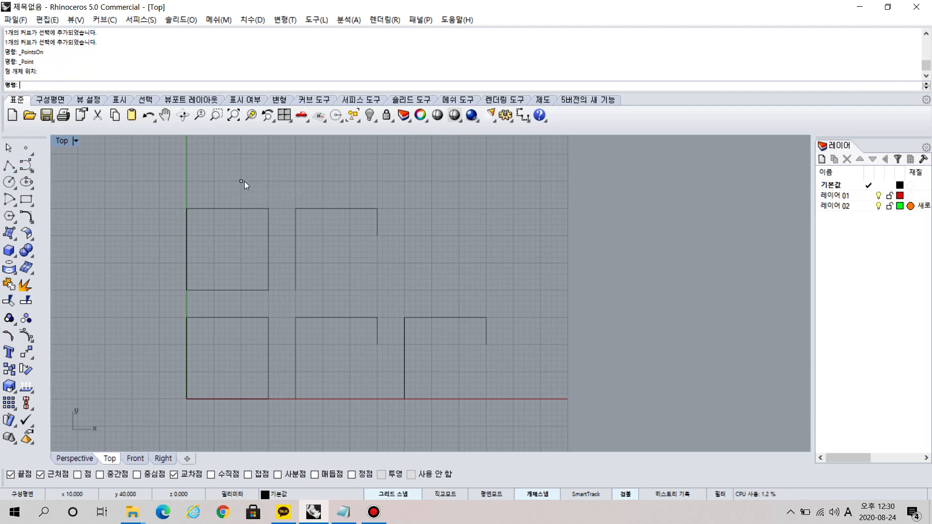
Place six multiple points in a two-by-three grid with 1 mm spacing, spanning x 12 to 13 and y 38 to 40.
{"action": "scroll", "coordinate": [243, 181], "scroll_direction": "up", "scroll_amount": 5}
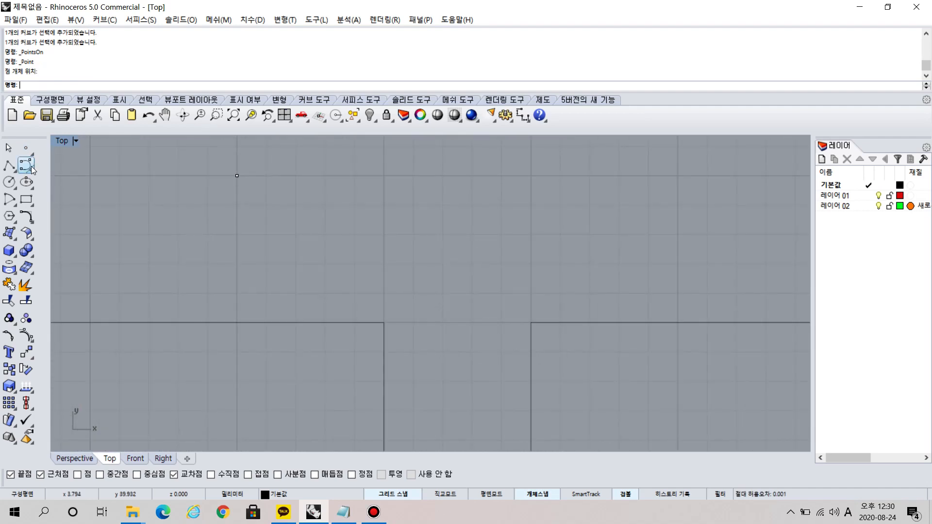
{"action": "right_click", "coordinate": [27, 150]}
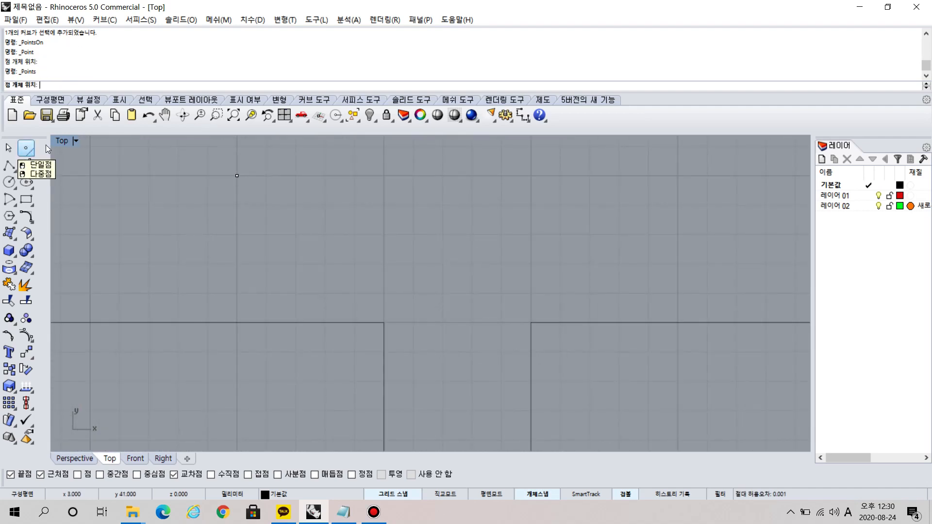
{"action": "left_click", "coordinate": [296, 175]}
{"action": "left_click", "coordinate": [324, 175]}
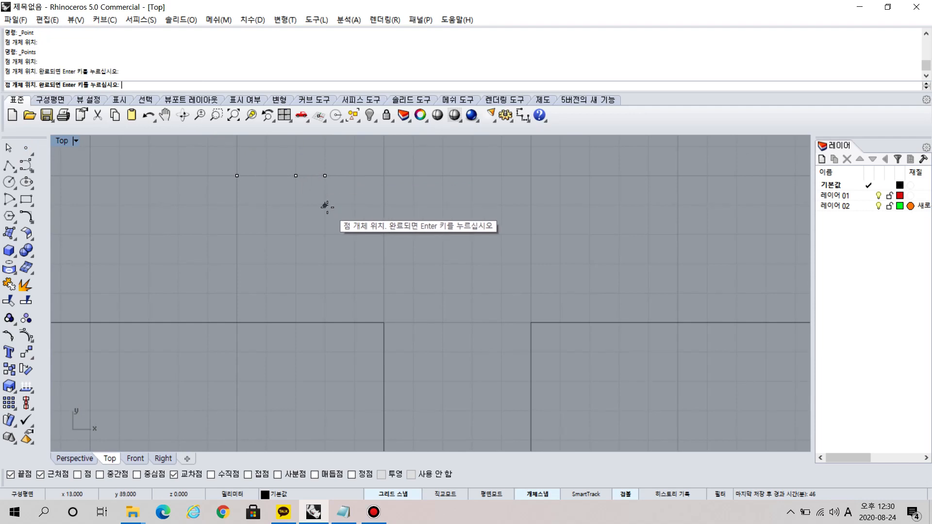
{"action": "left_click", "coordinate": [325, 206]}
{"action": "left_click", "coordinate": [296, 206]}
{"action": "left_click", "coordinate": [295, 234]}
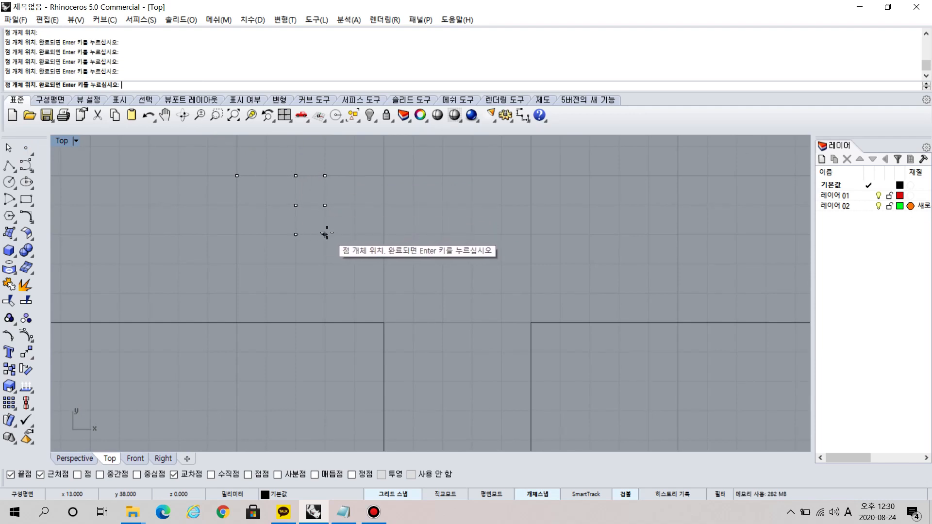
{"action": "left_click", "coordinate": [324, 235]}
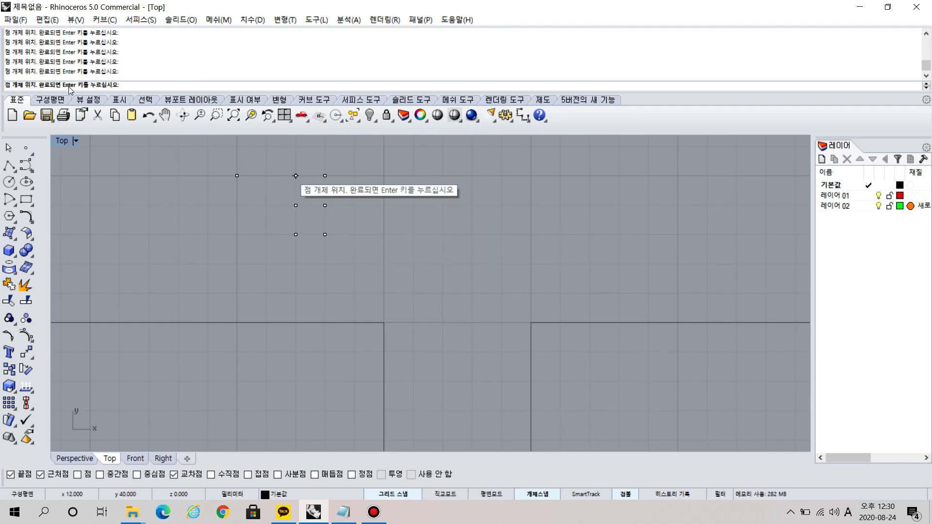
{"action": "key", "text": "Return"}
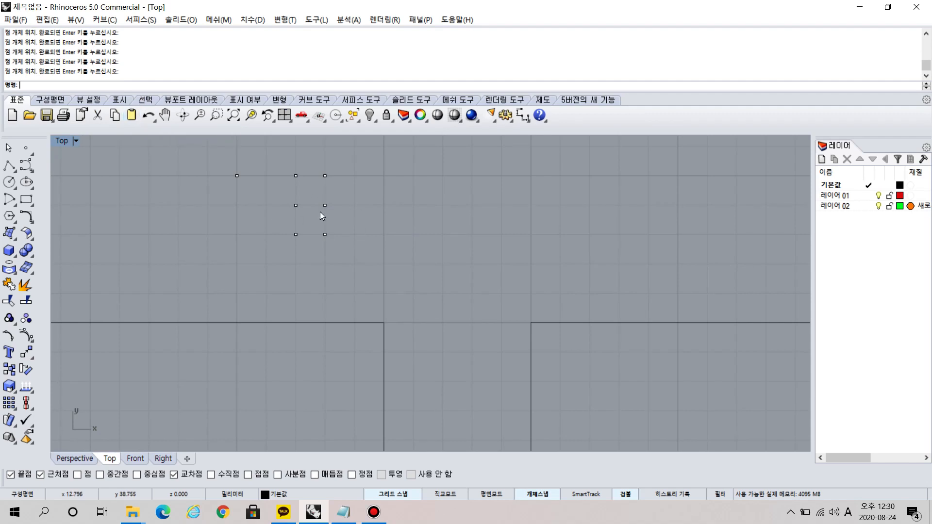
Start a corner-to-corner rectangle in the Top view.
{"action": "scroll", "coordinate": [319, 211], "scroll_direction": "down", "scroll_amount": 5}
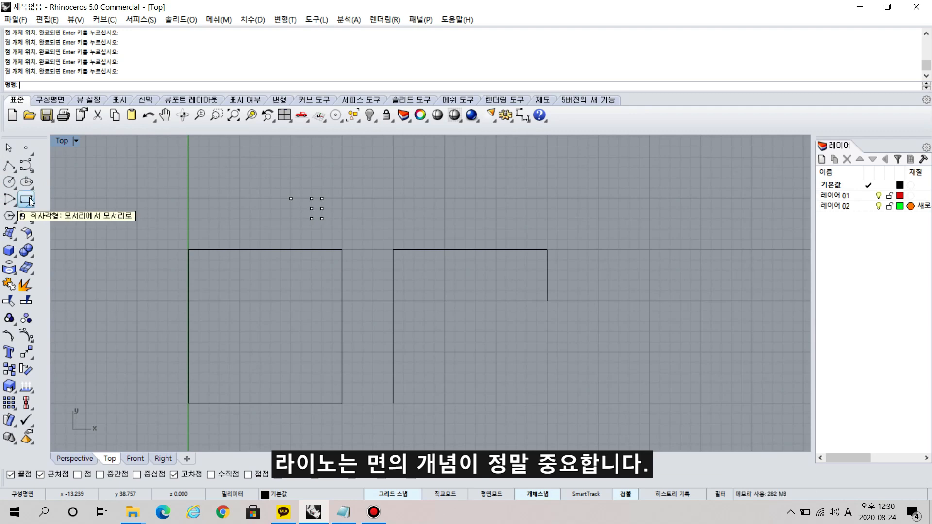
{"action": "left_click", "coordinate": [28, 200]}
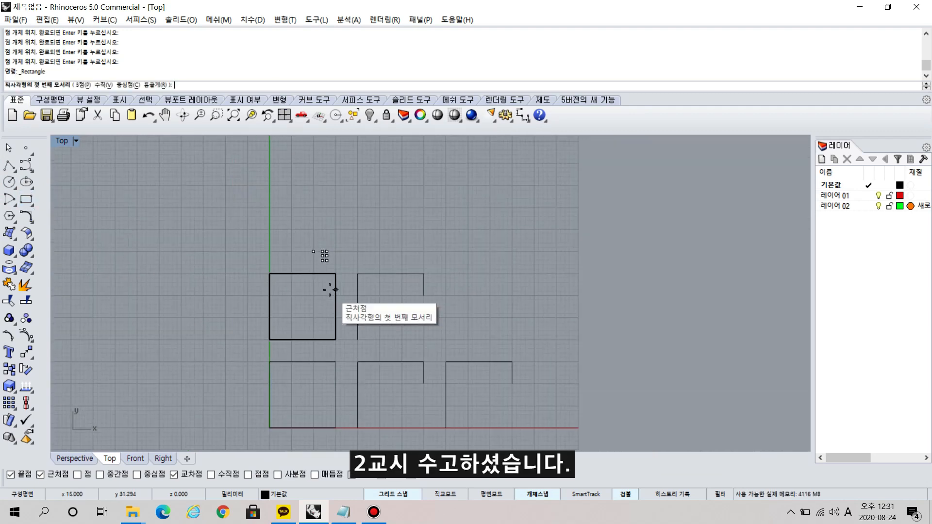